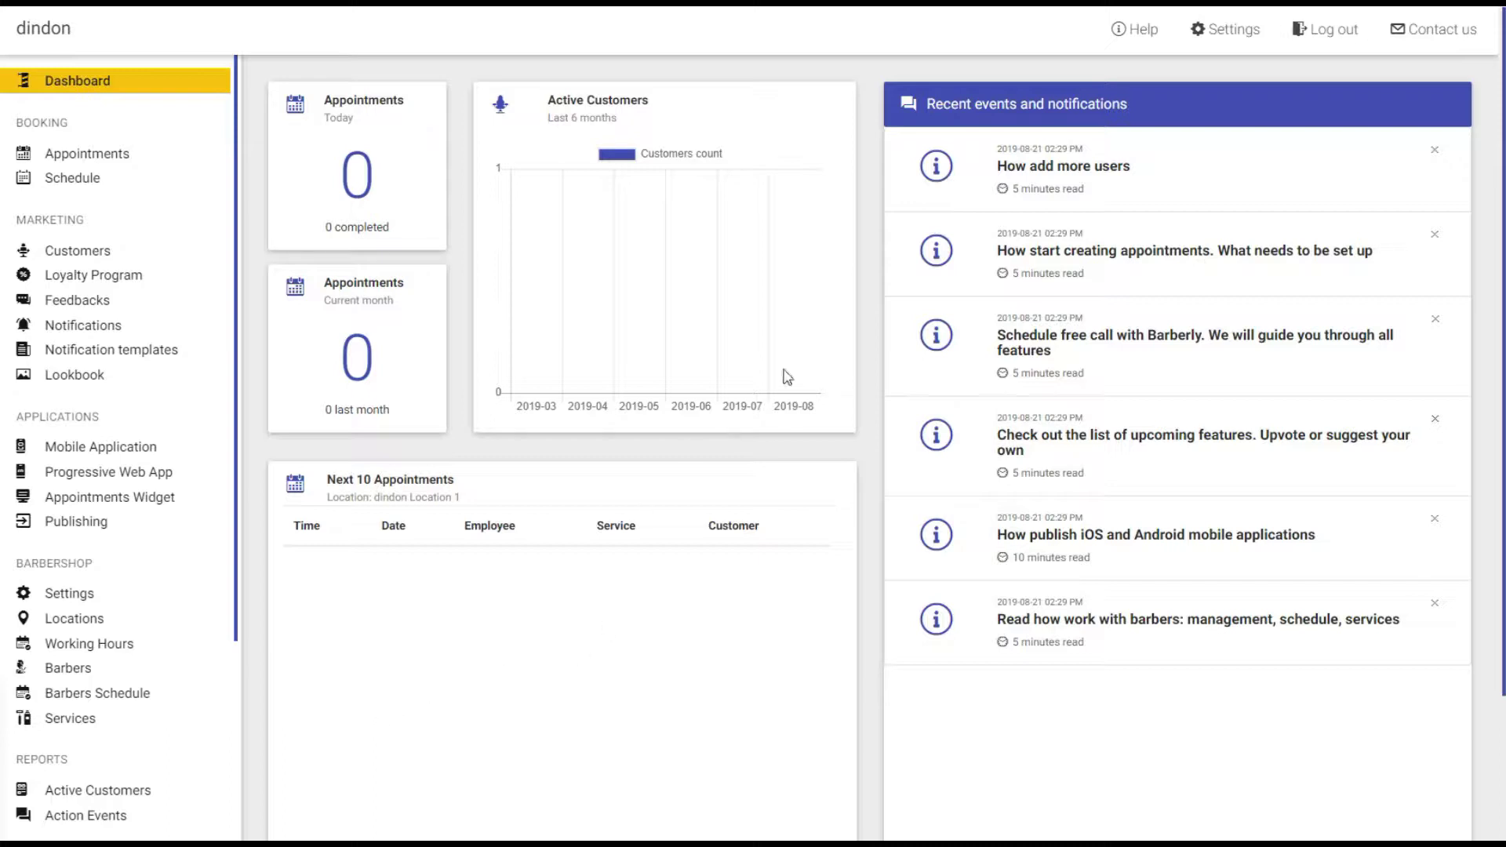
Open the Barberly help center from the dashboard's top bar.
{"action": "left_click", "coordinate": [1145, 36]}
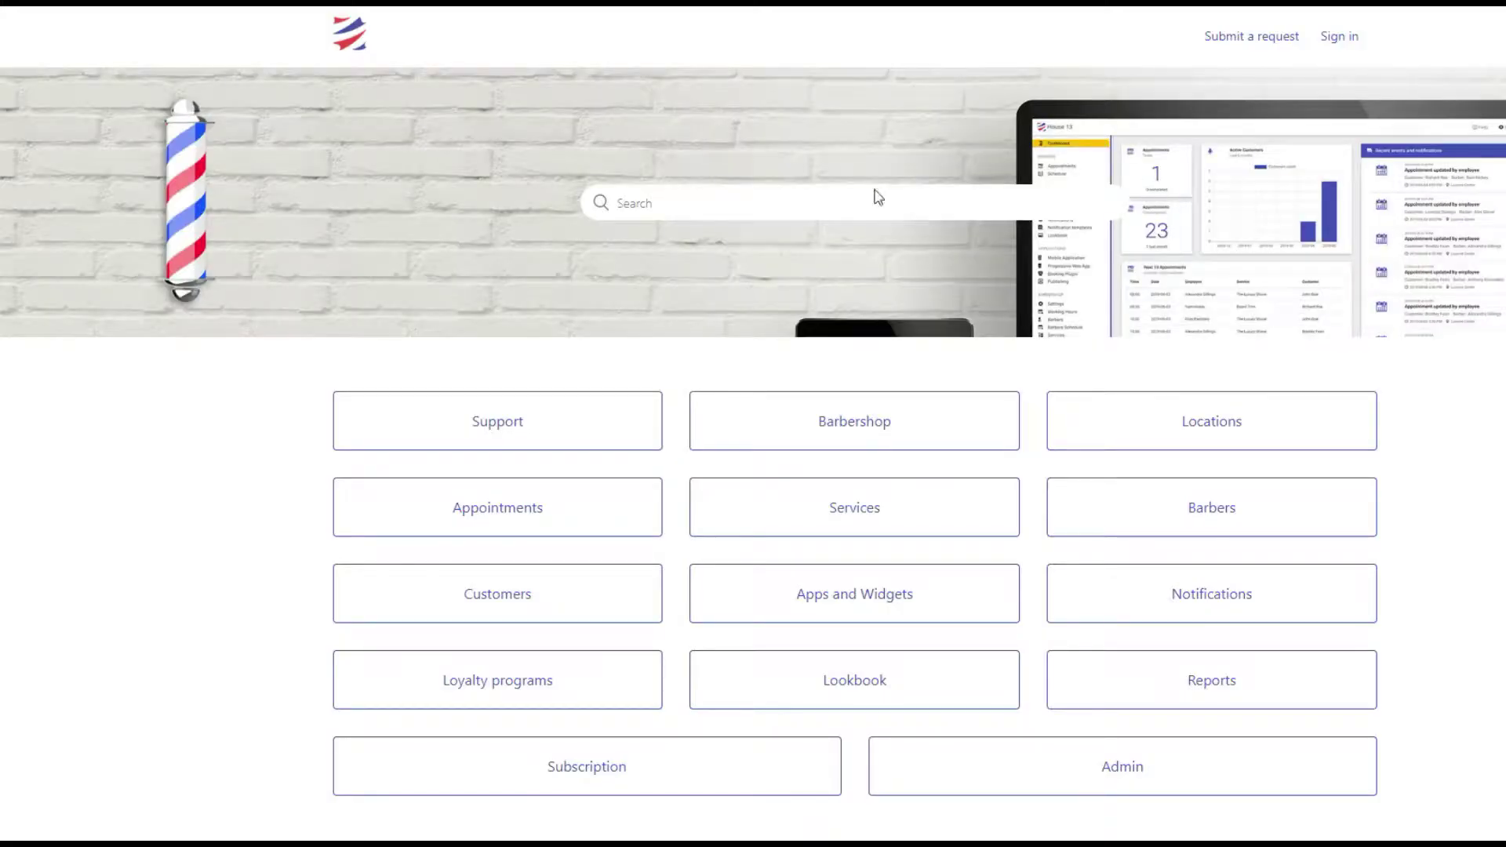
Read the Setup Appointments System help article, then return to the shop's Locations page.
{"action": "left_click", "coordinate": [455, 508]}
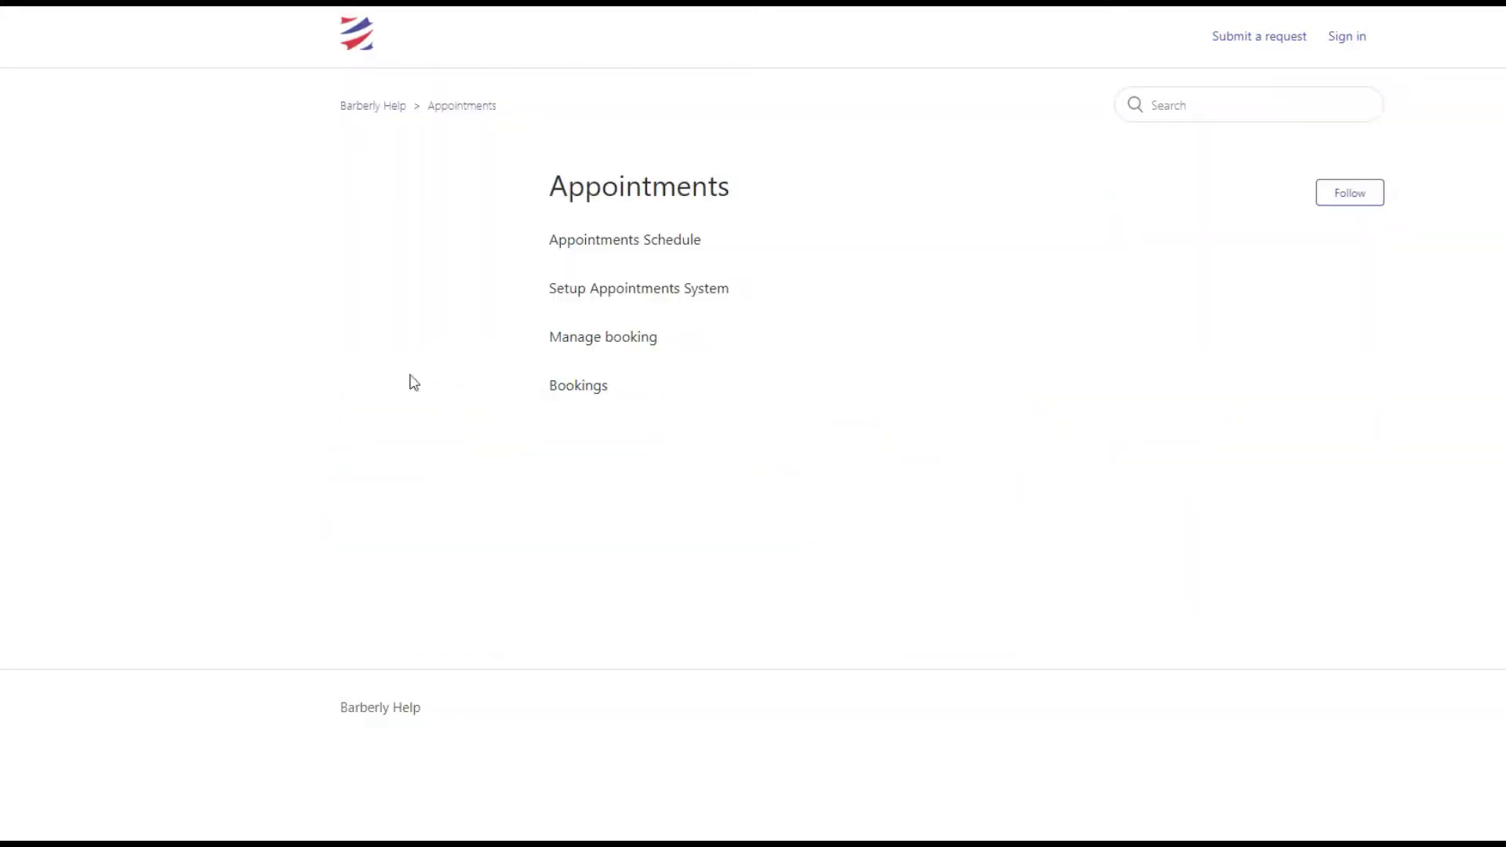
{"action": "left_click", "coordinate": [601, 297]}
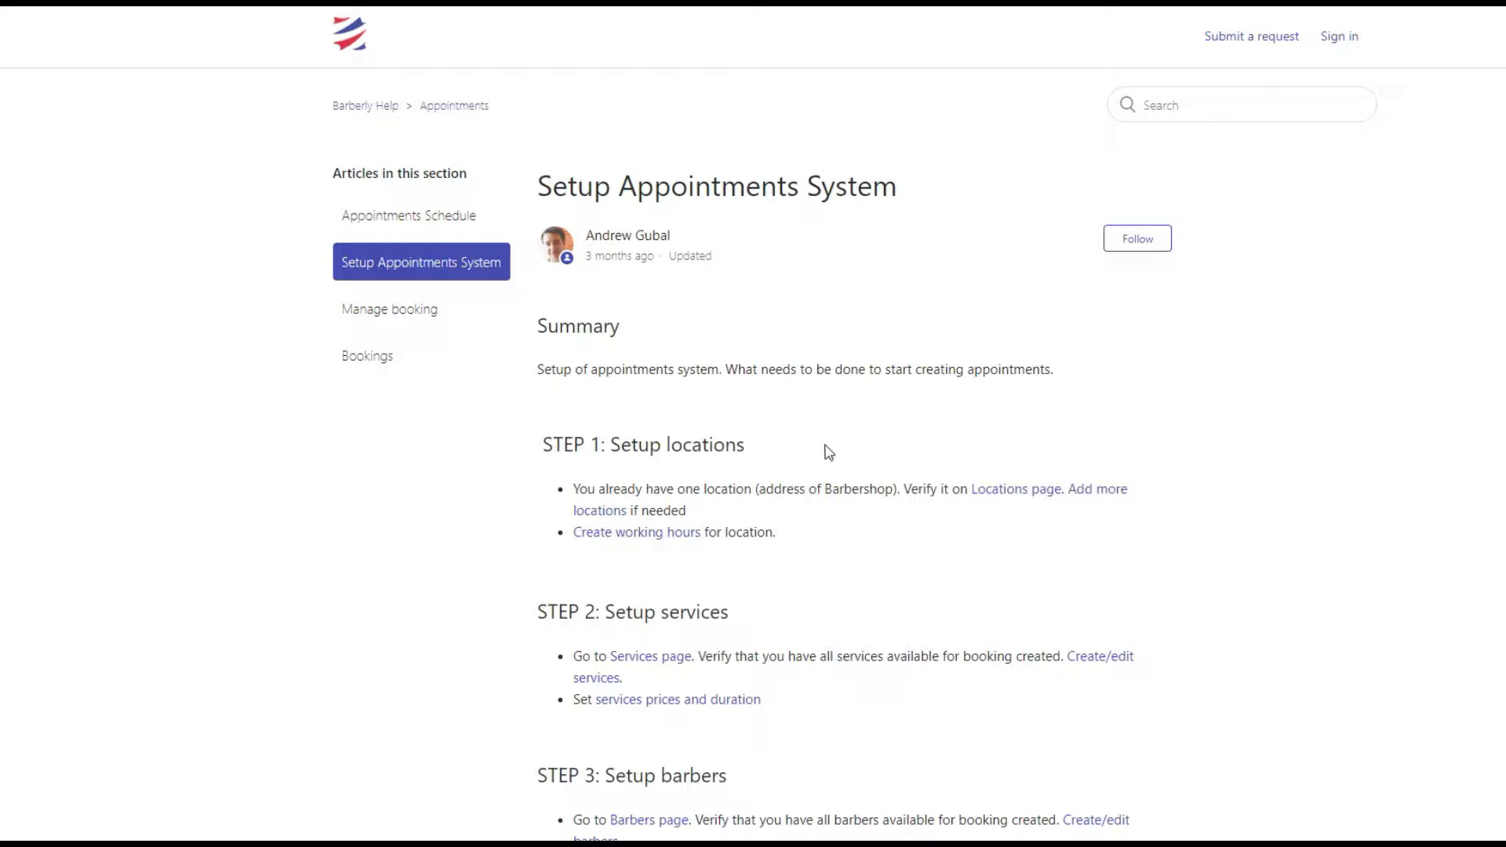
{"action": "scroll", "coordinate": [827, 451], "scroll_direction": "down", "scroll_amount": 2}
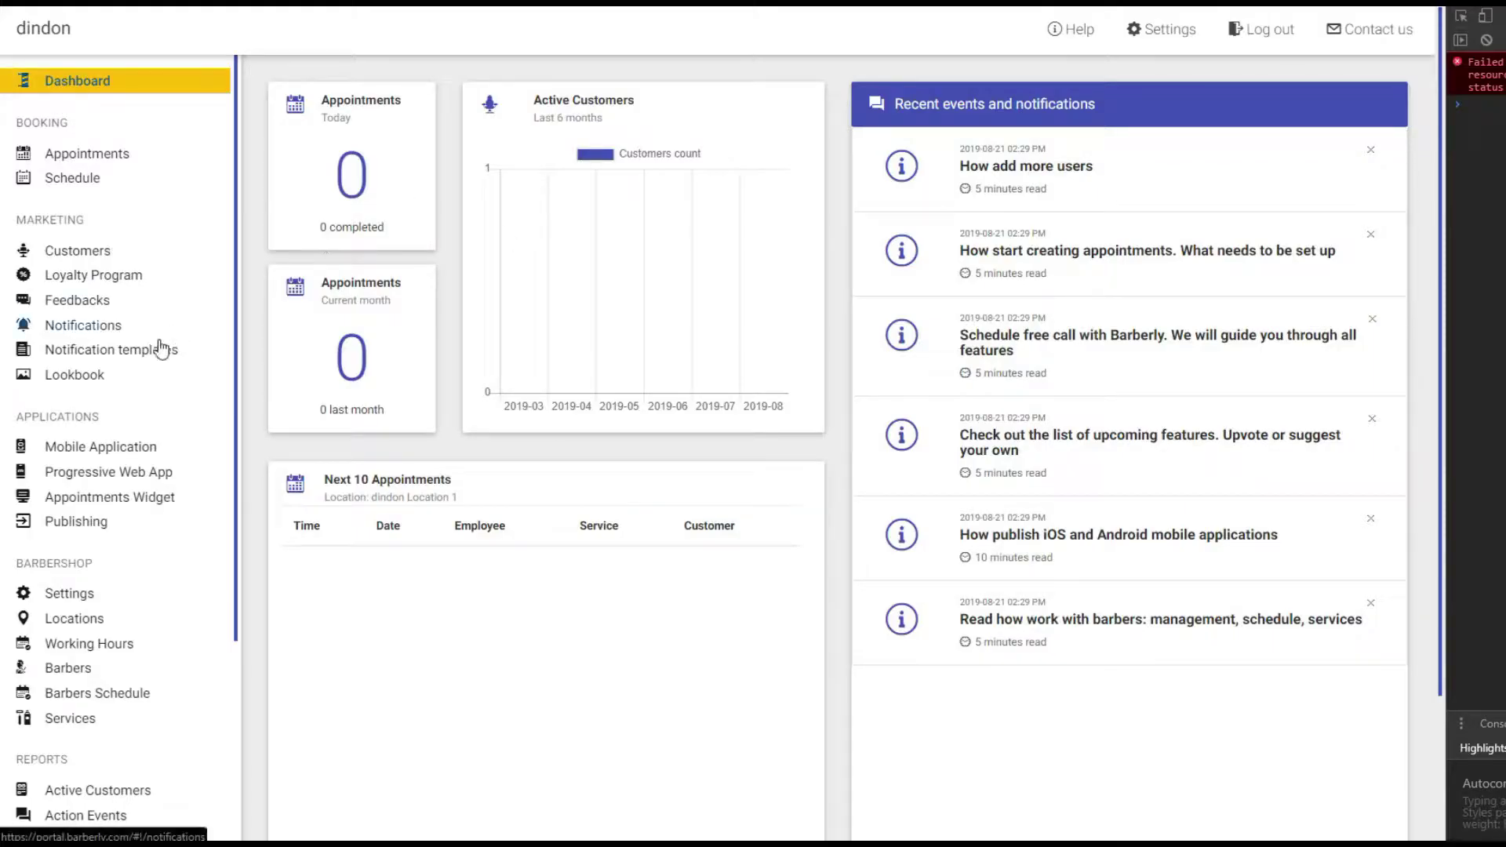
{"action": "left_click", "coordinate": [87, 627]}
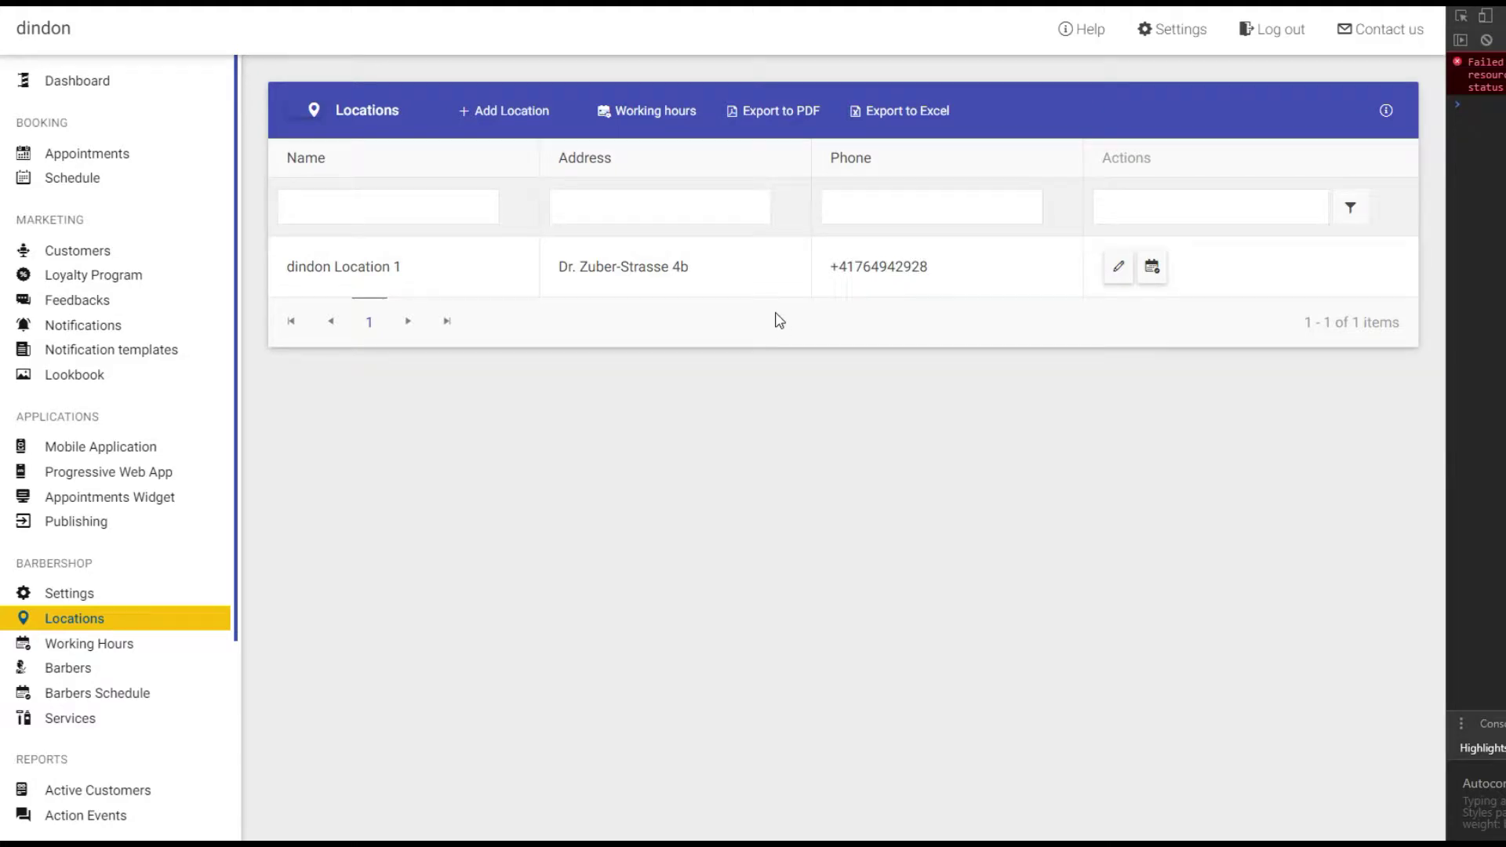
View the details of dindon Location 1, then close the details panel.
{"action": "left_click", "coordinate": [769, 281]}
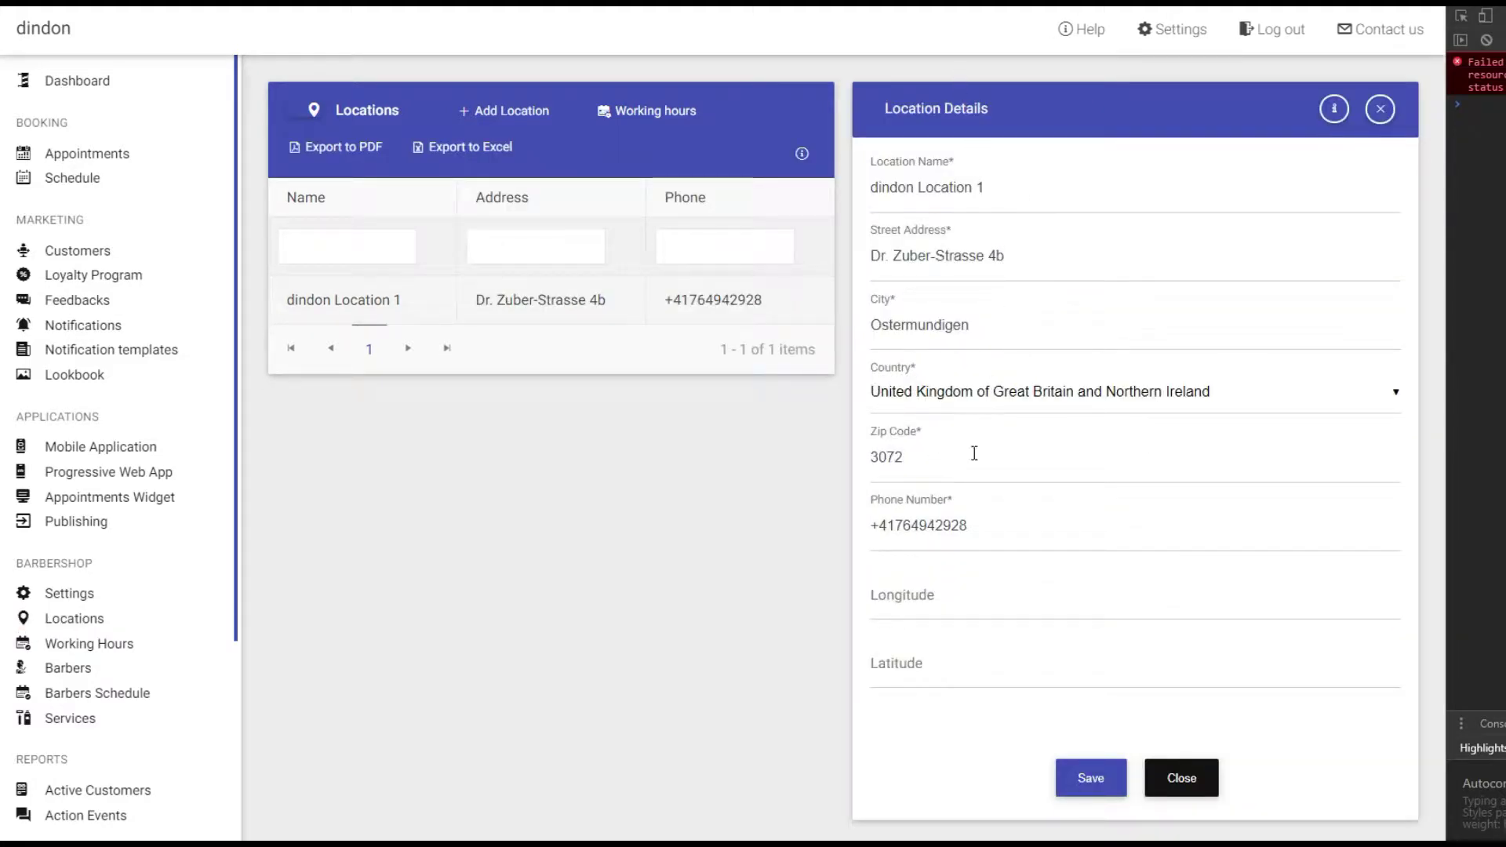
{"action": "left_click", "coordinate": [1381, 108]}
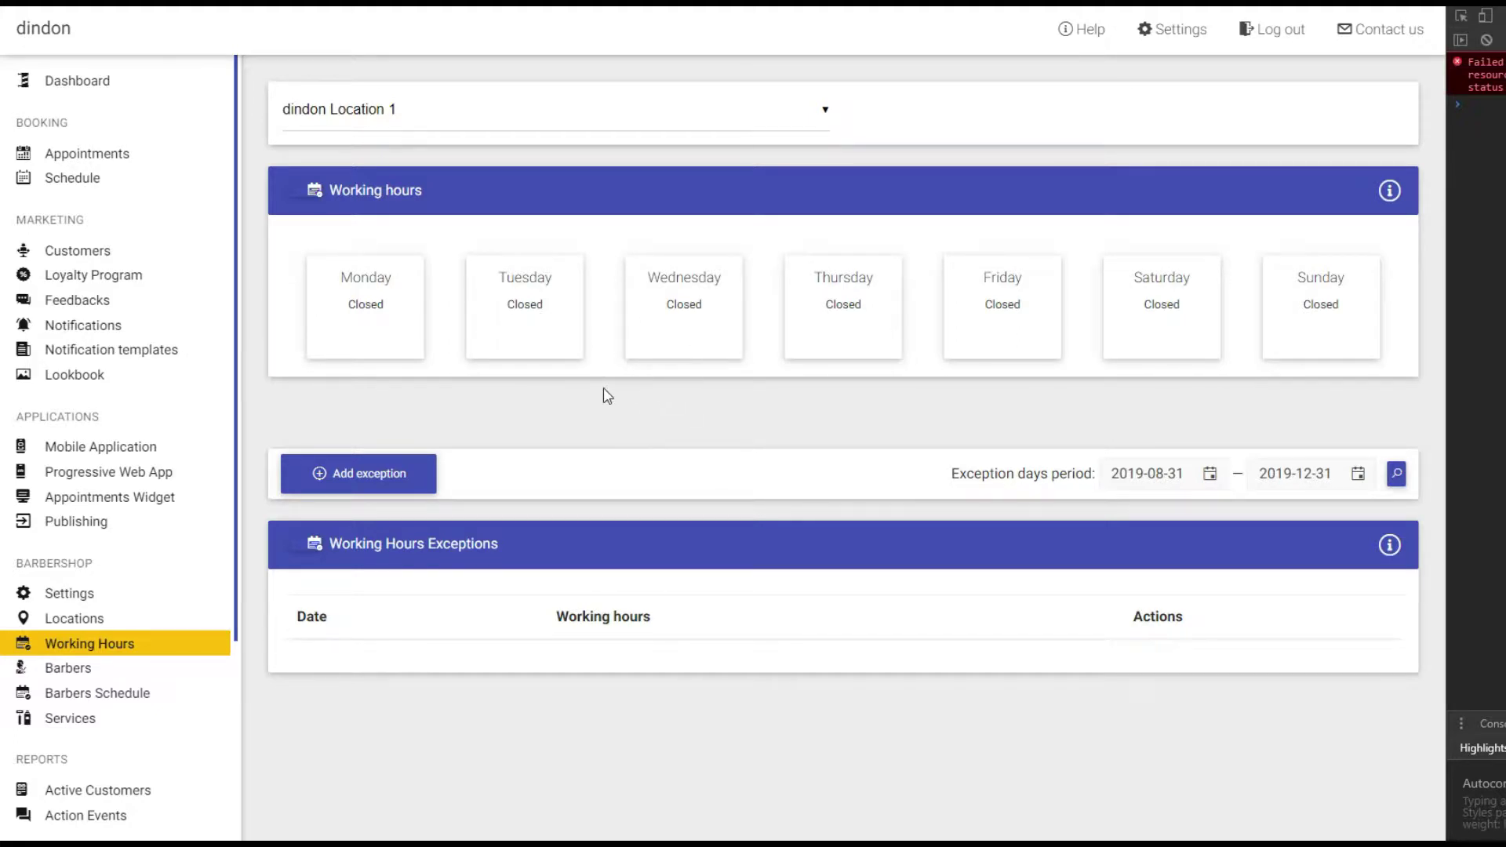
Mark Monday as open with a first shift from 08:00 to 12:00.
{"action": "left_click", "coordinate": [400, 316]}
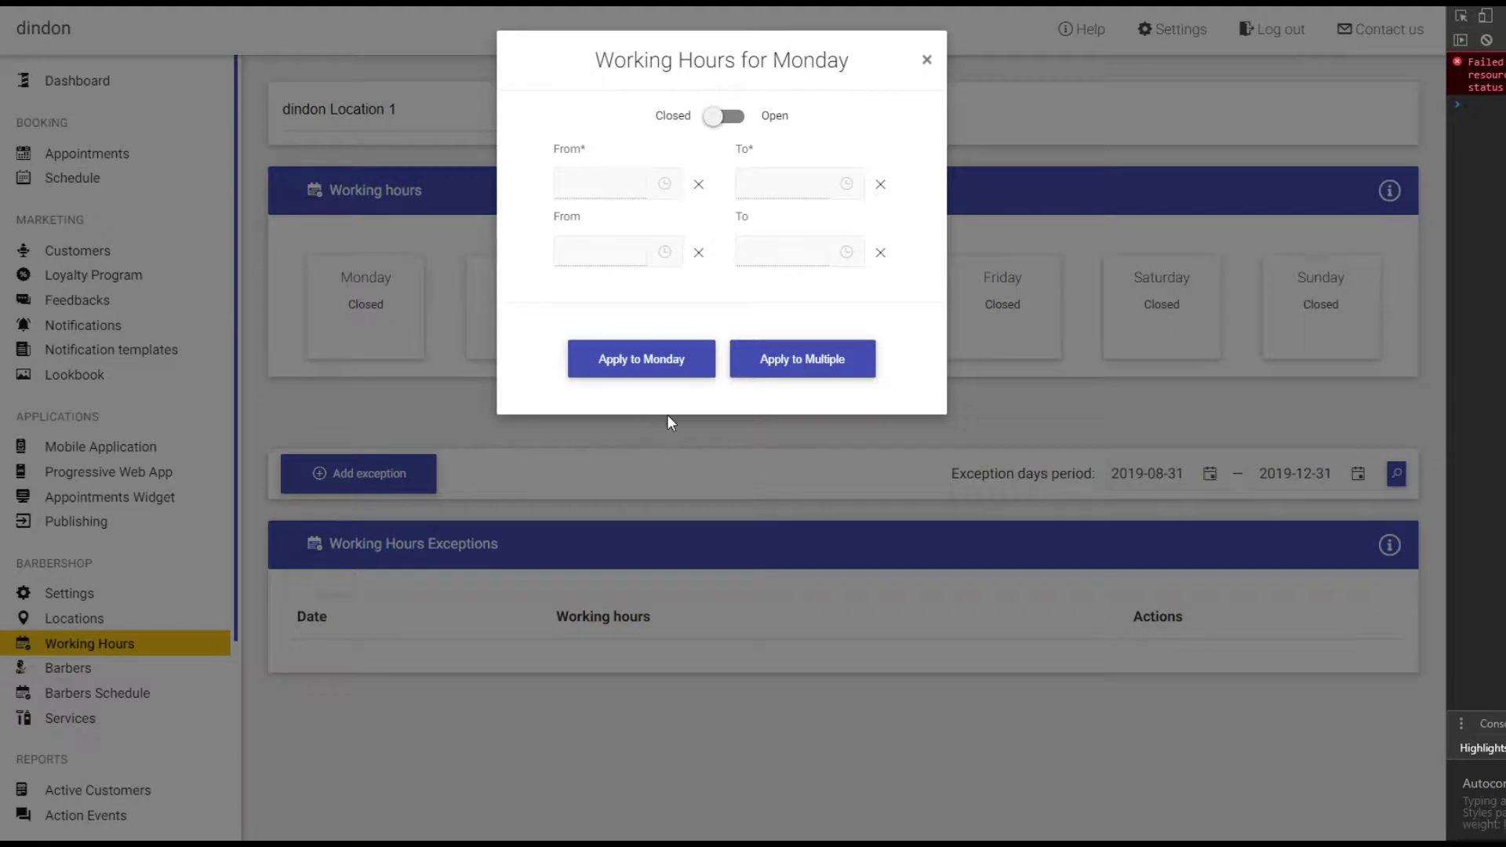
{"action": "left_click", "coordinate": [732, 120]}
{"action": "left_click", "coordinate": [664, 186]}
{"action": "scroll", "coordinate": [637, 274], "scroll_direction": "down", "scroll_amount": 7}
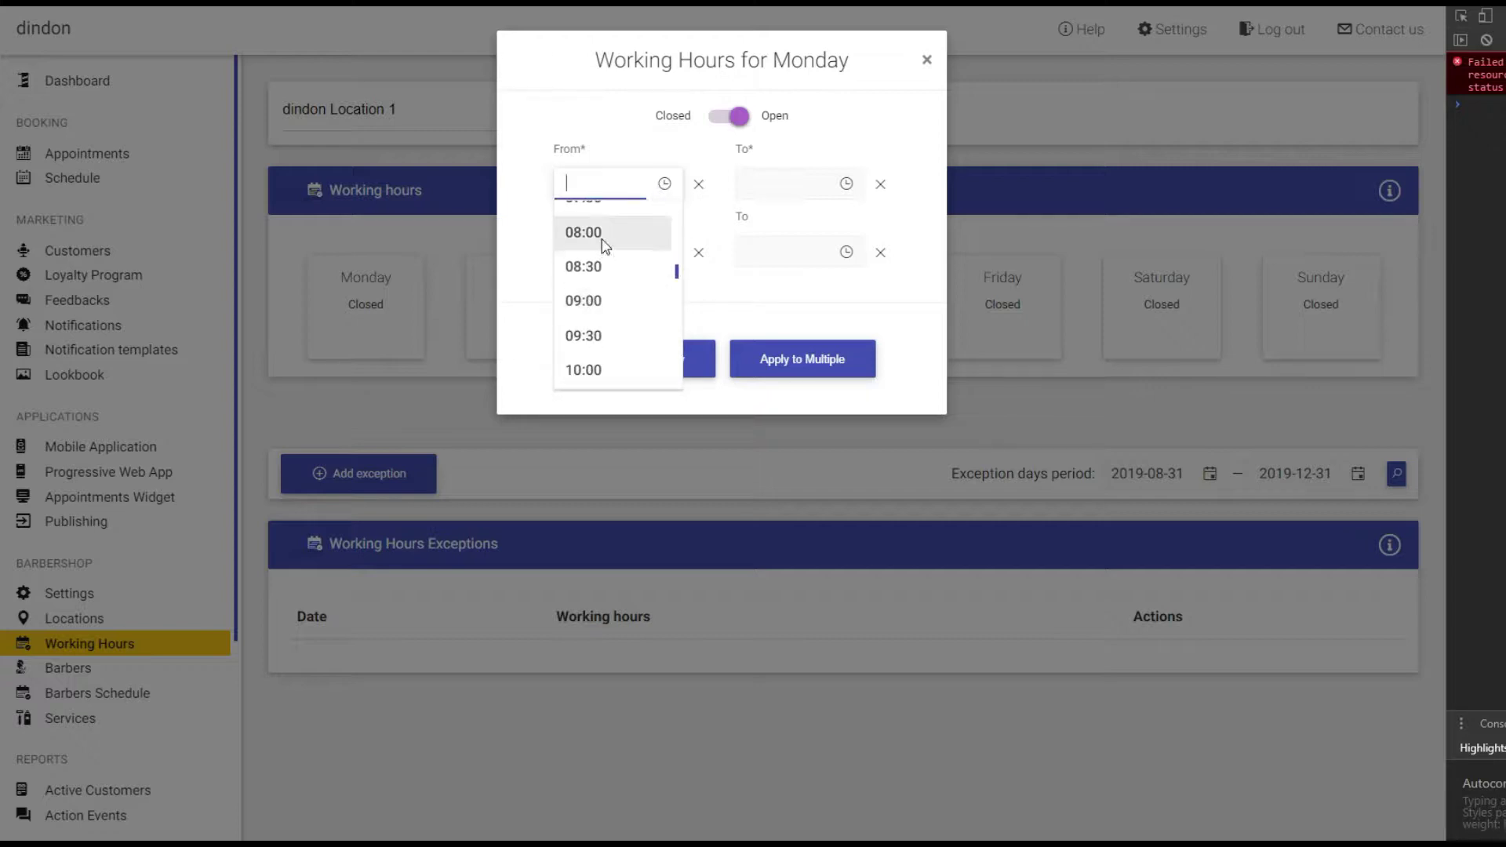
{"action": "left_click", "coordinate": [598, 234]}
{"action": "left_click", "coordinate": [787, 191]}
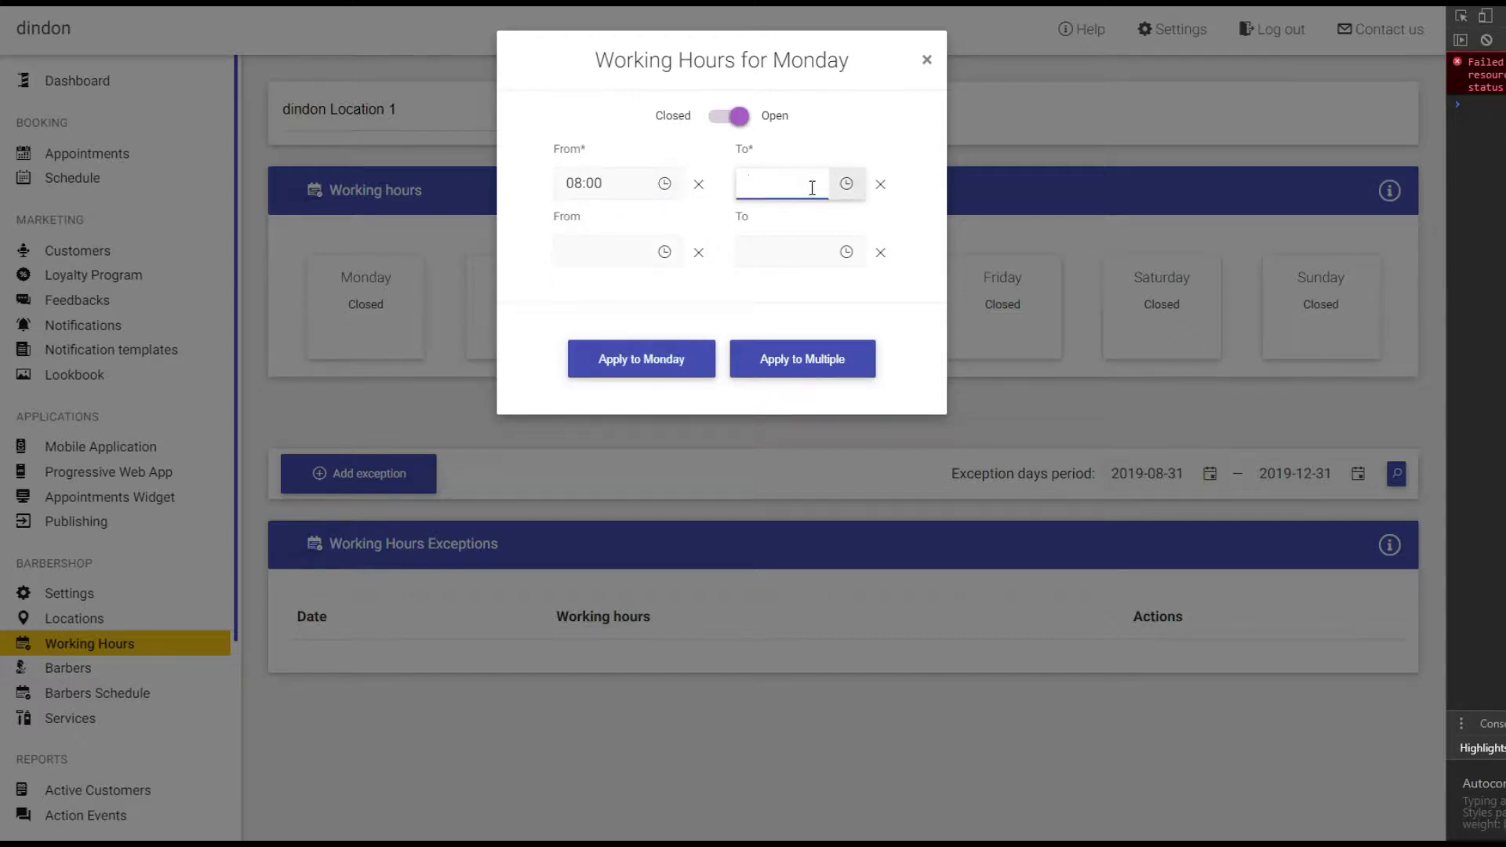
{"action": "left_click", "coordinate": [845, 189]}
{"action": "scroll", "coordinate": [824, 290], "scroll_direction": "down", "scroll_amount": 6}
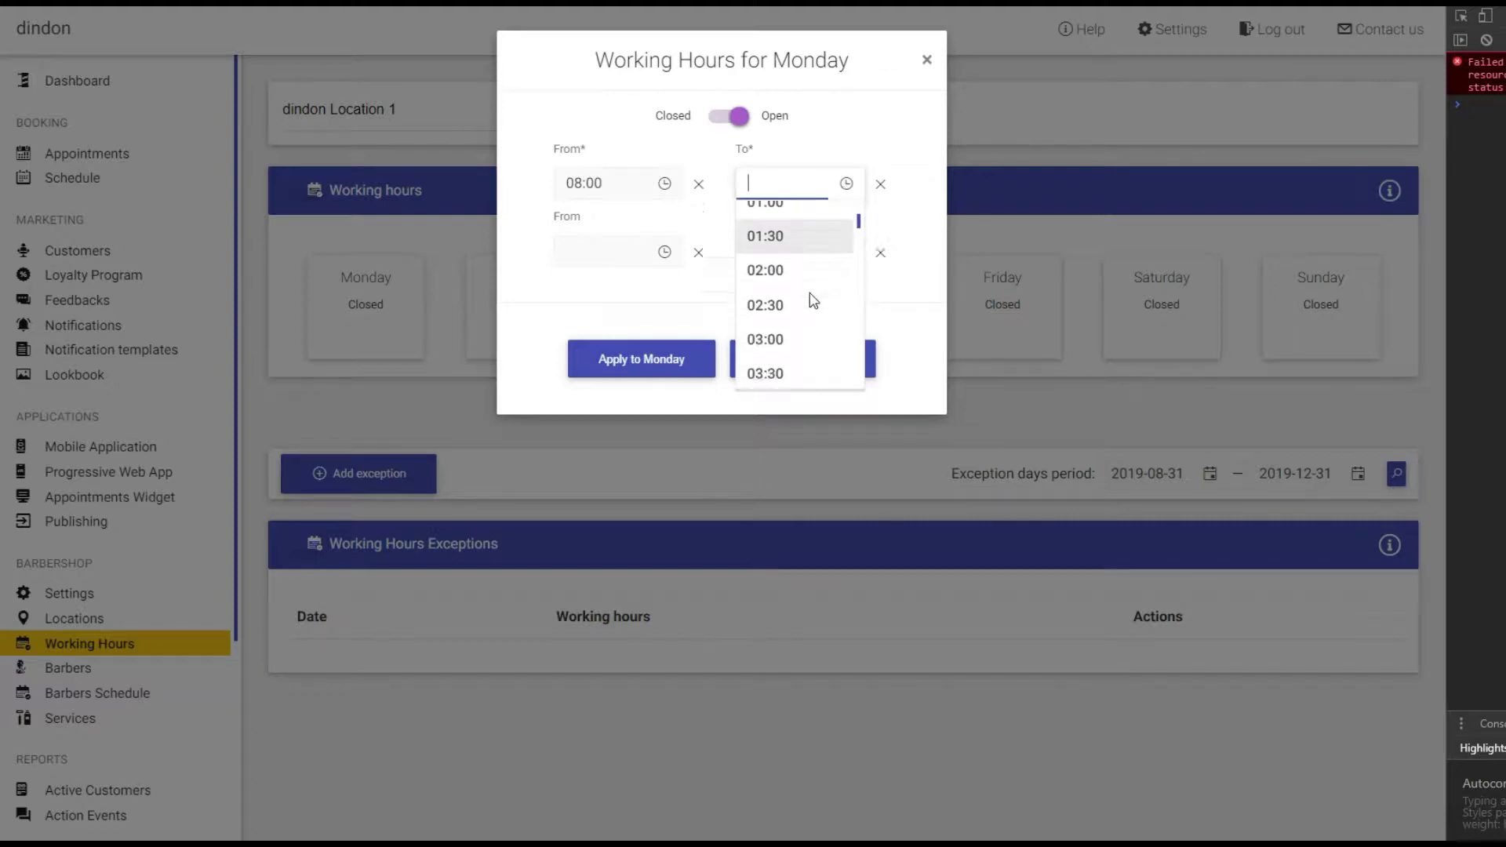
{"action": "scroll", "coordinate": [813, 301], "scroll_direction": "down", "scroll_amount": 5}
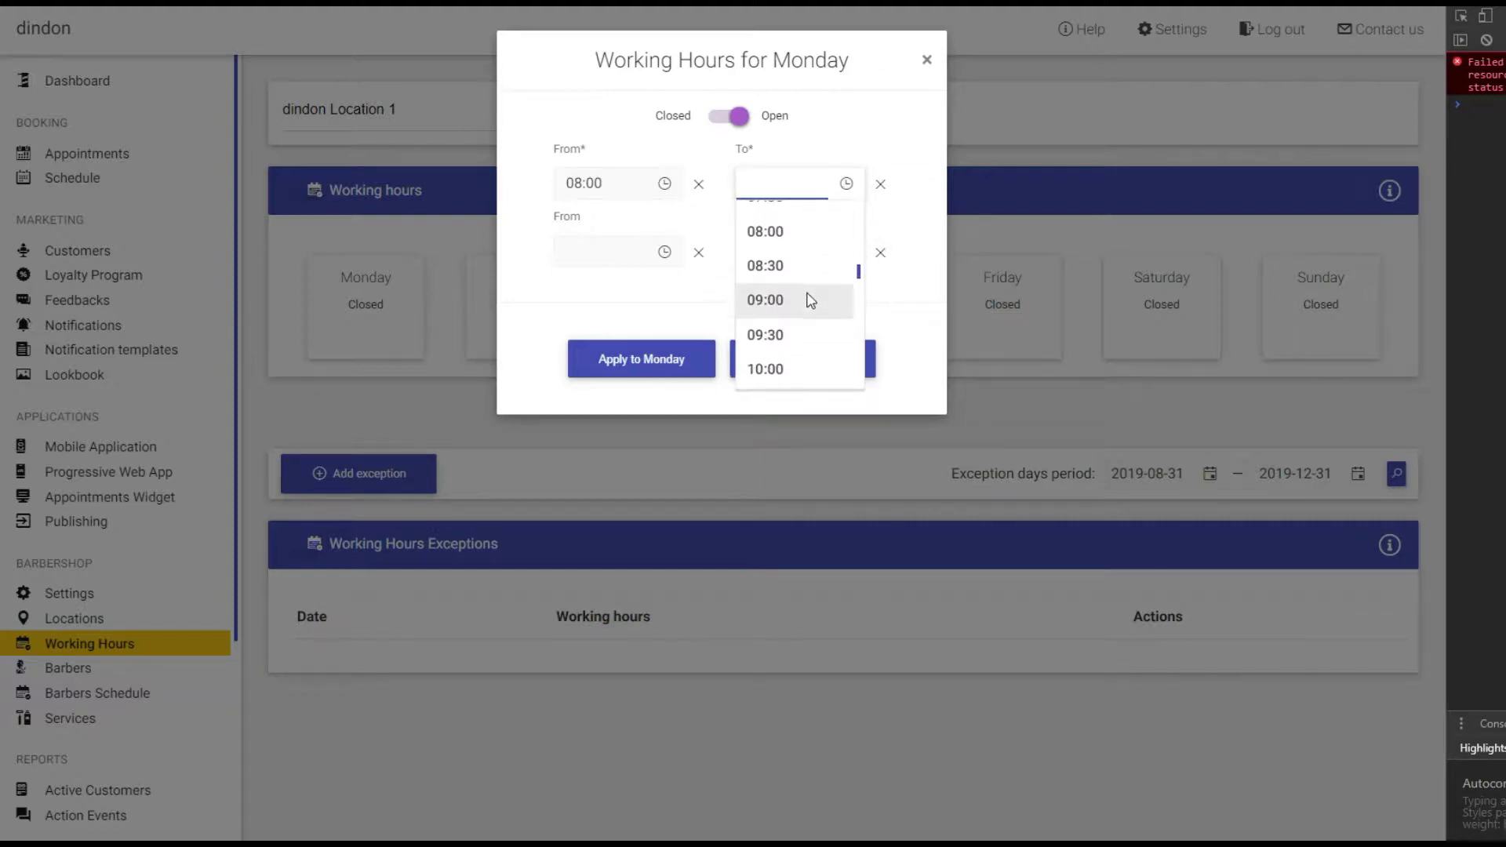
{"action": "left_click", "coordinate": [766, 328]}
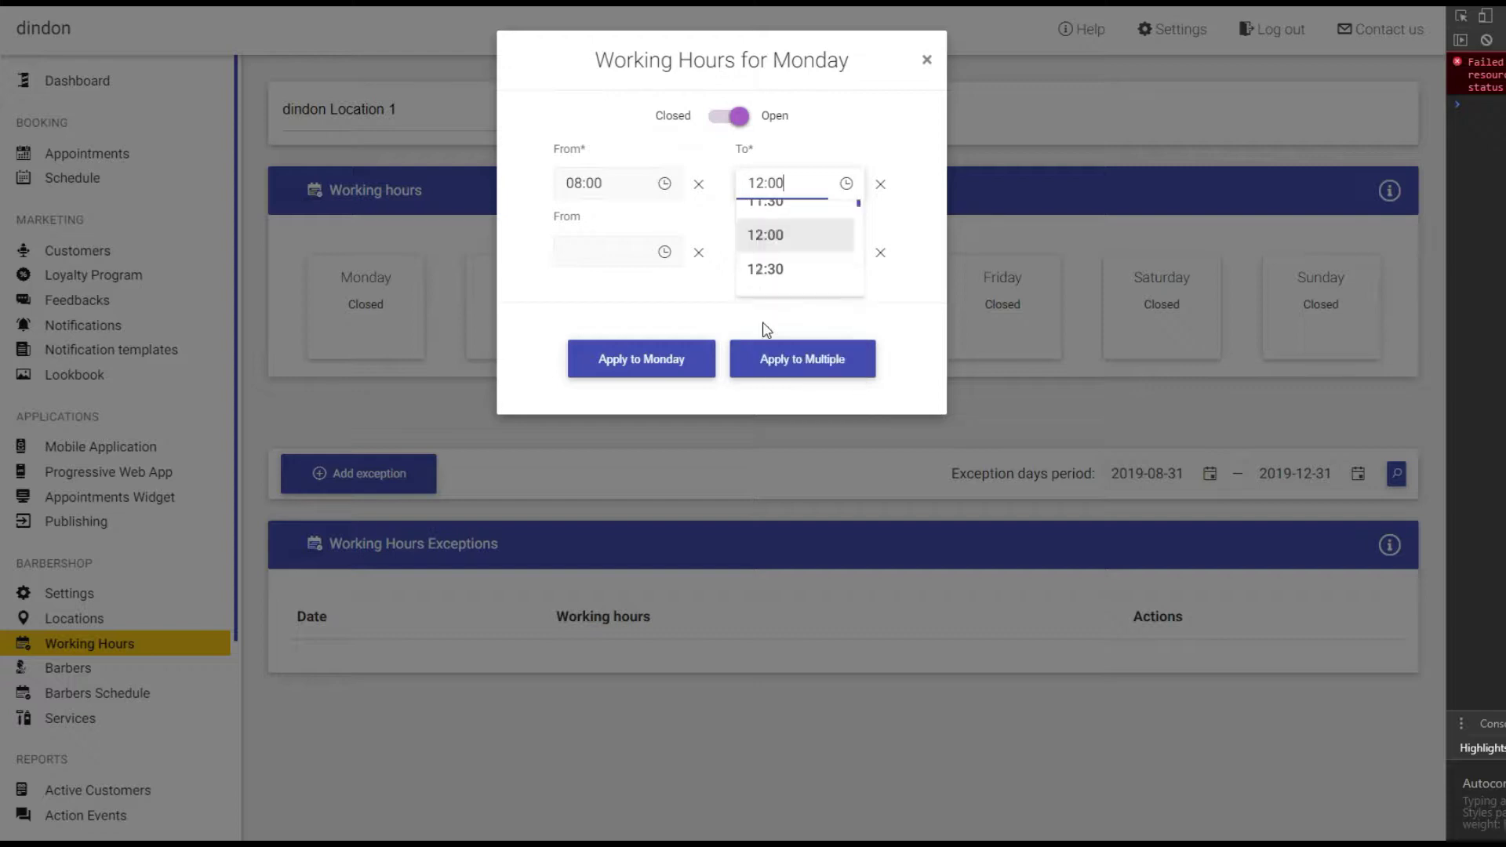
Add Monday's second shift from 14:00 to 18:00.
{"action": "left_click", "coordinate": [665, 255]}
{"action": "scroll", "coordinate": [593, 341], "scroll_direction": "down", "scroll_amount": 1}
{"action": "scroll", "coordinate": [592, 345], "scroll_direction": "down", "scroll_amount": 3}
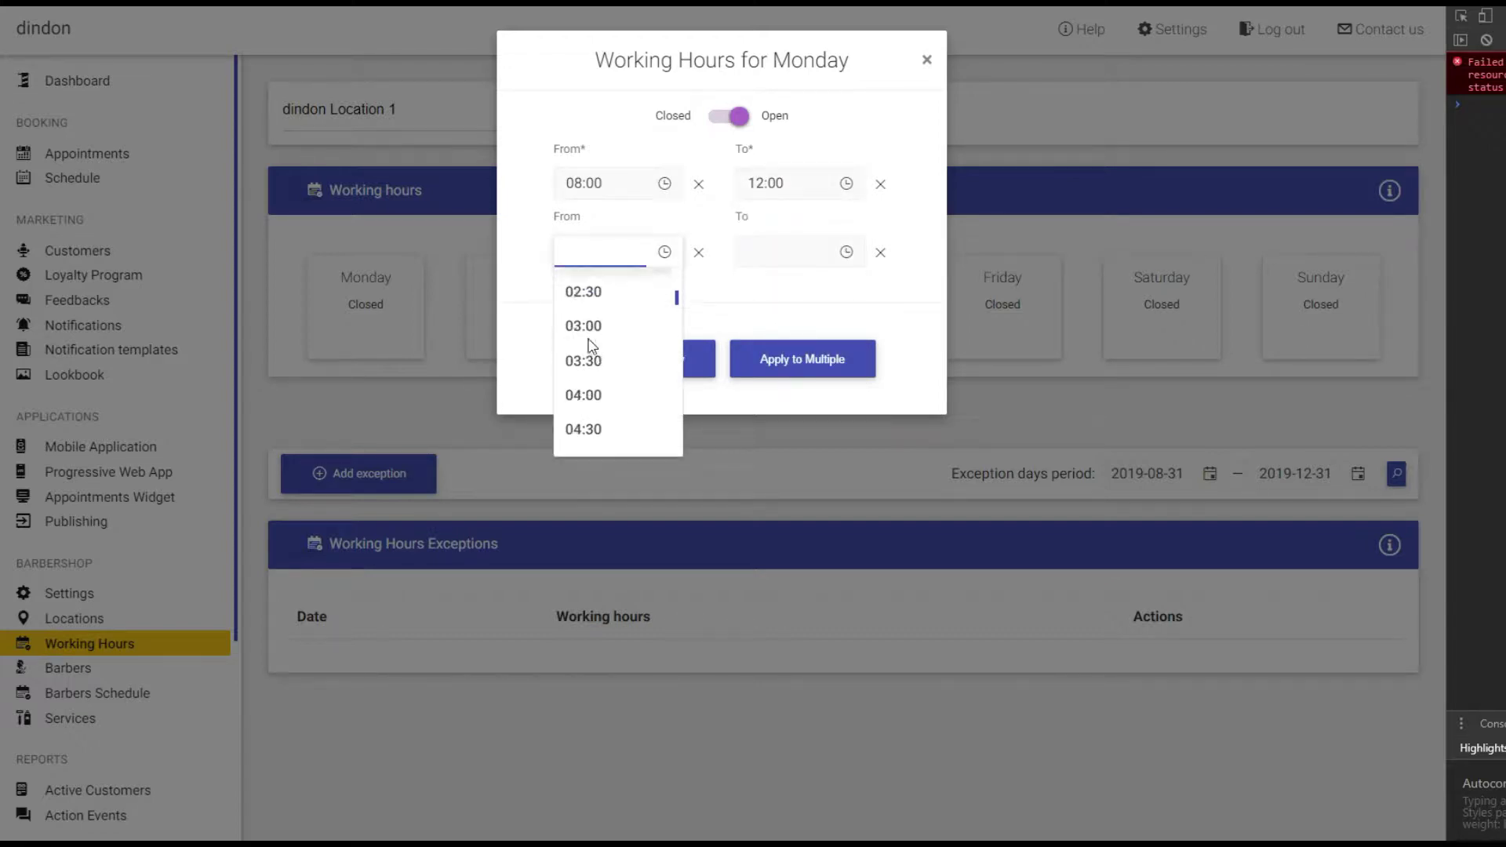
{"action": "scroll", "coordinate": [600, 396], "scroll_direction": "down", "scroll_amount": 10}
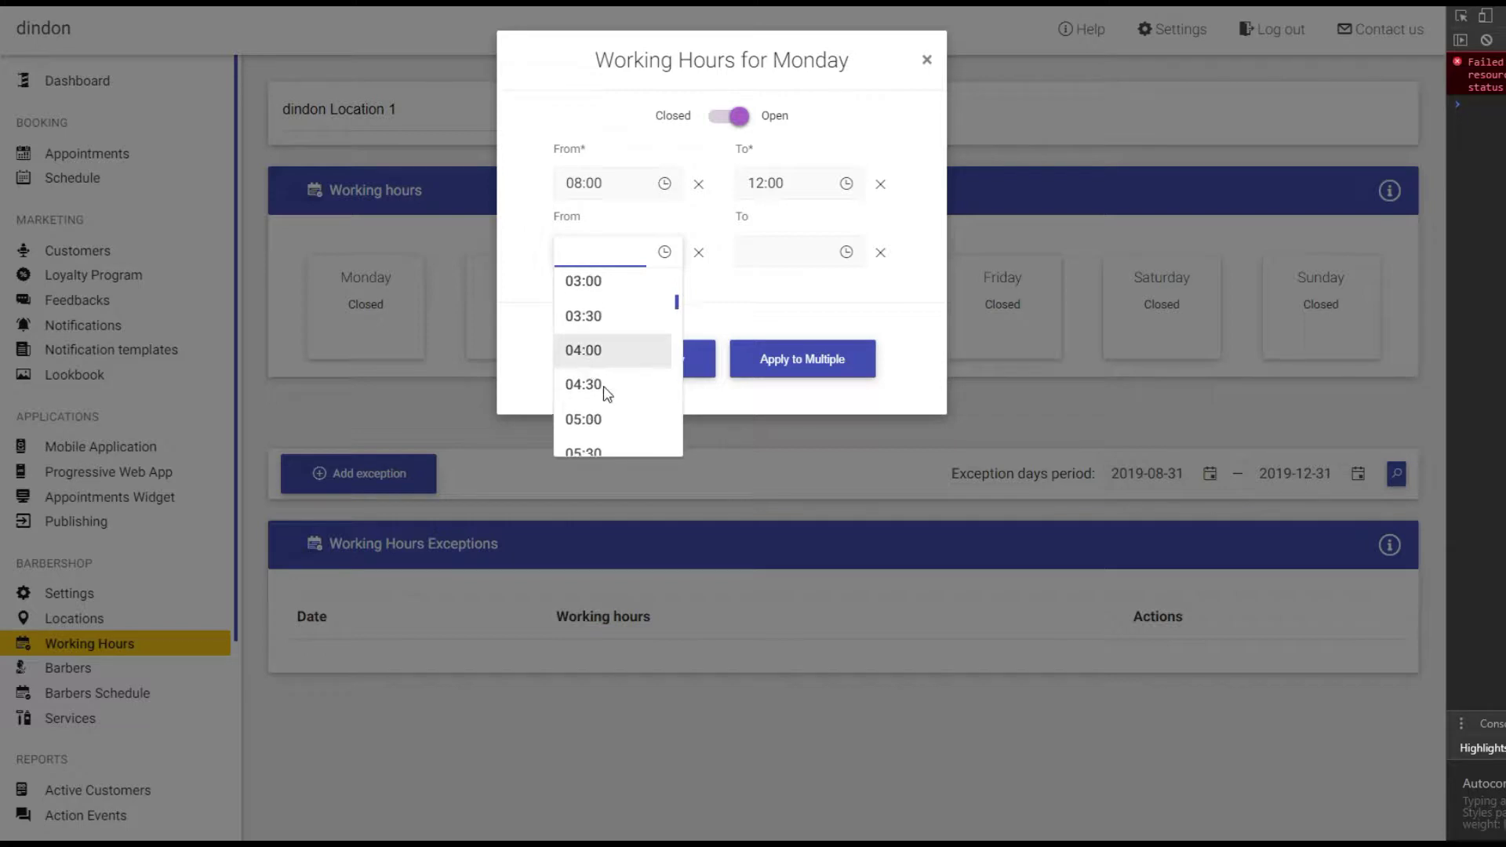
{"action": "scroll", "coordinate": [605, 388], "scroll_direction": "down", "scroll_amount": 6}
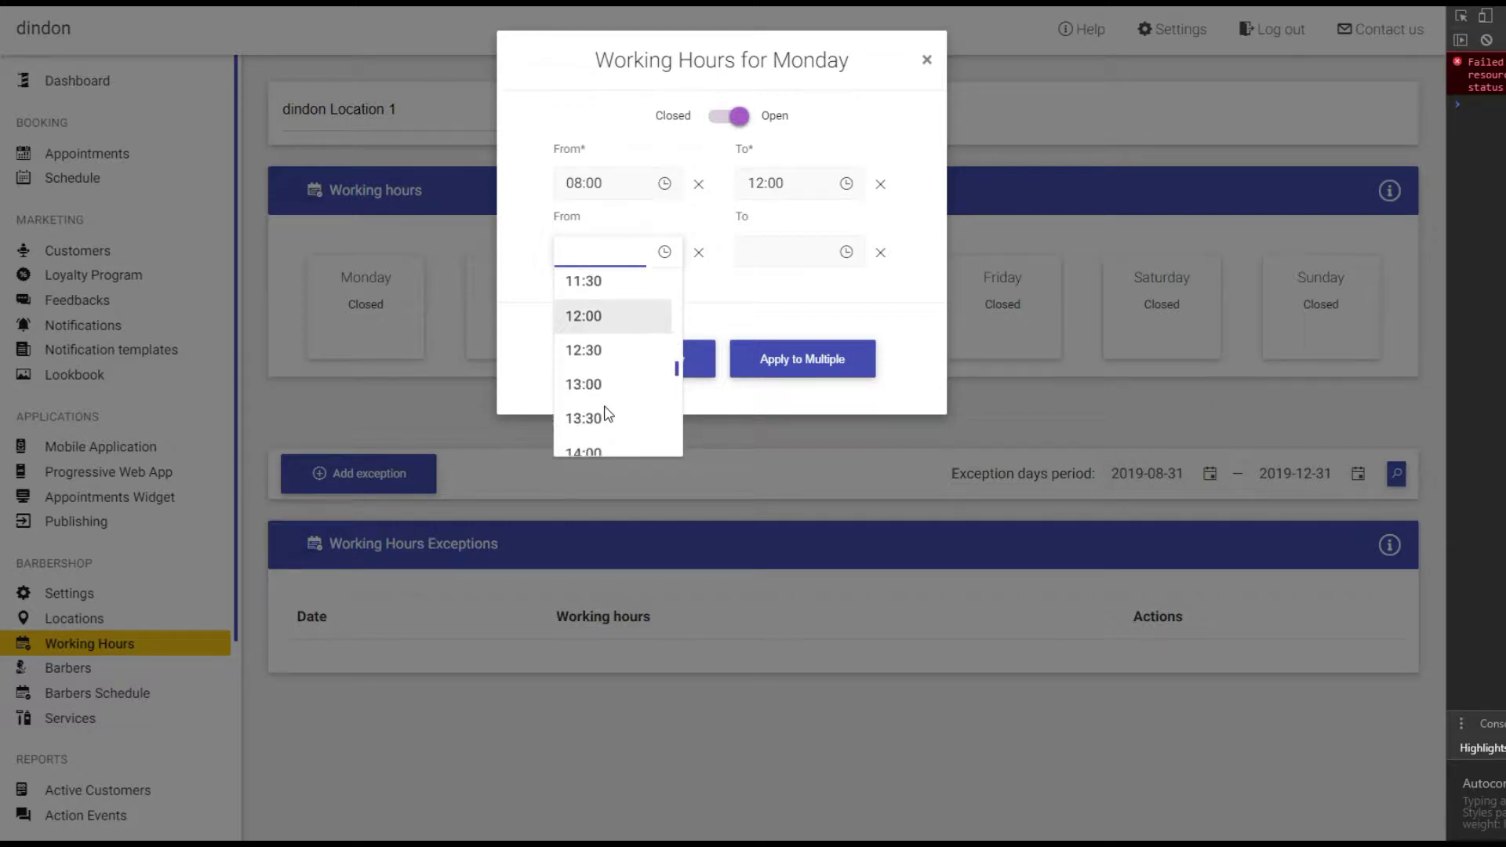
{"action": "left_click", "coordinate": [587, 355]}
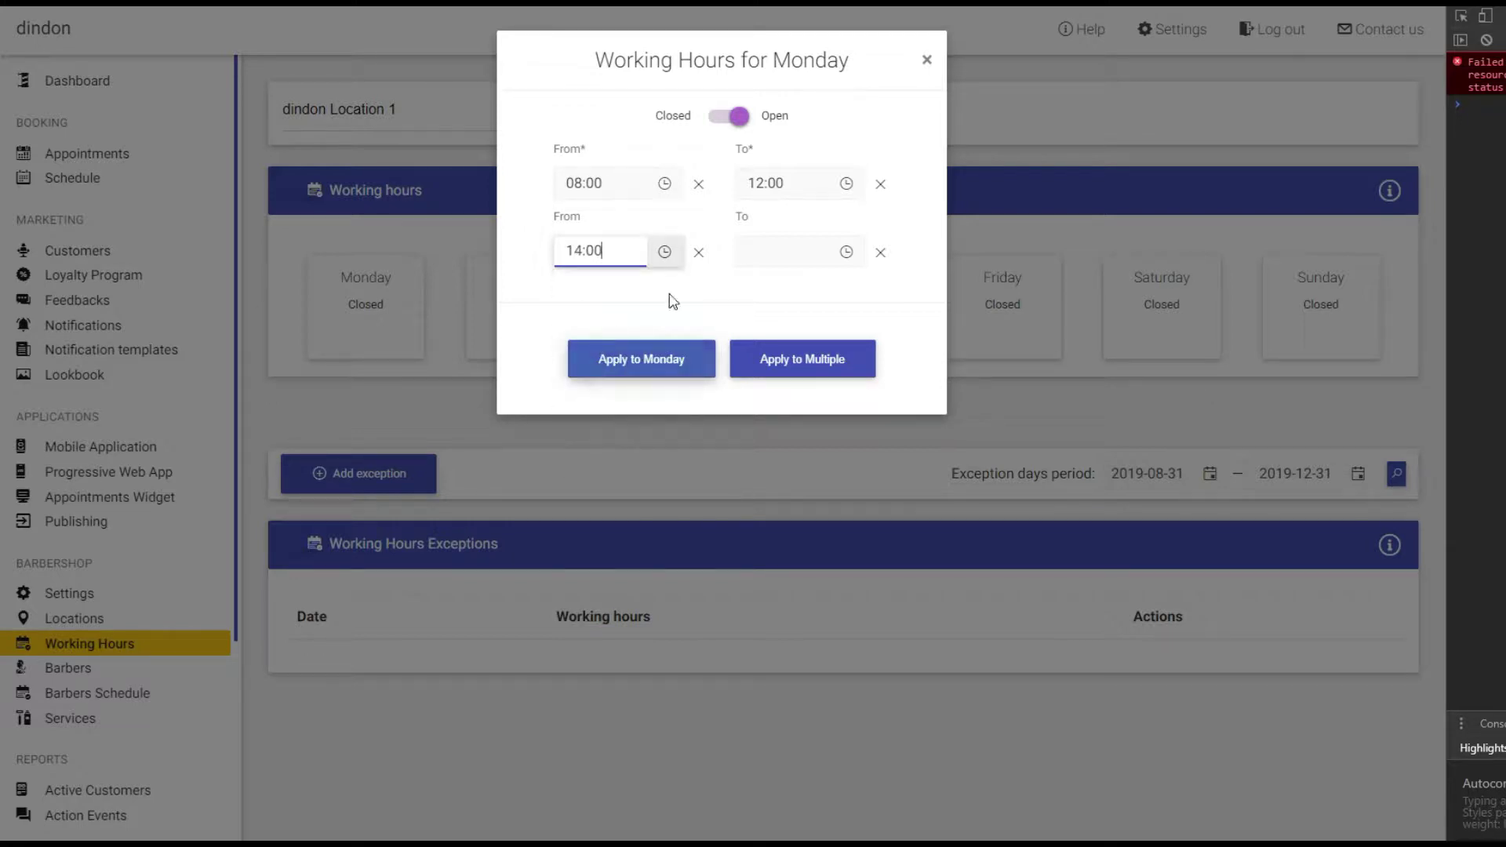
{"action": "left_click", "coordinate": [846, 252]}
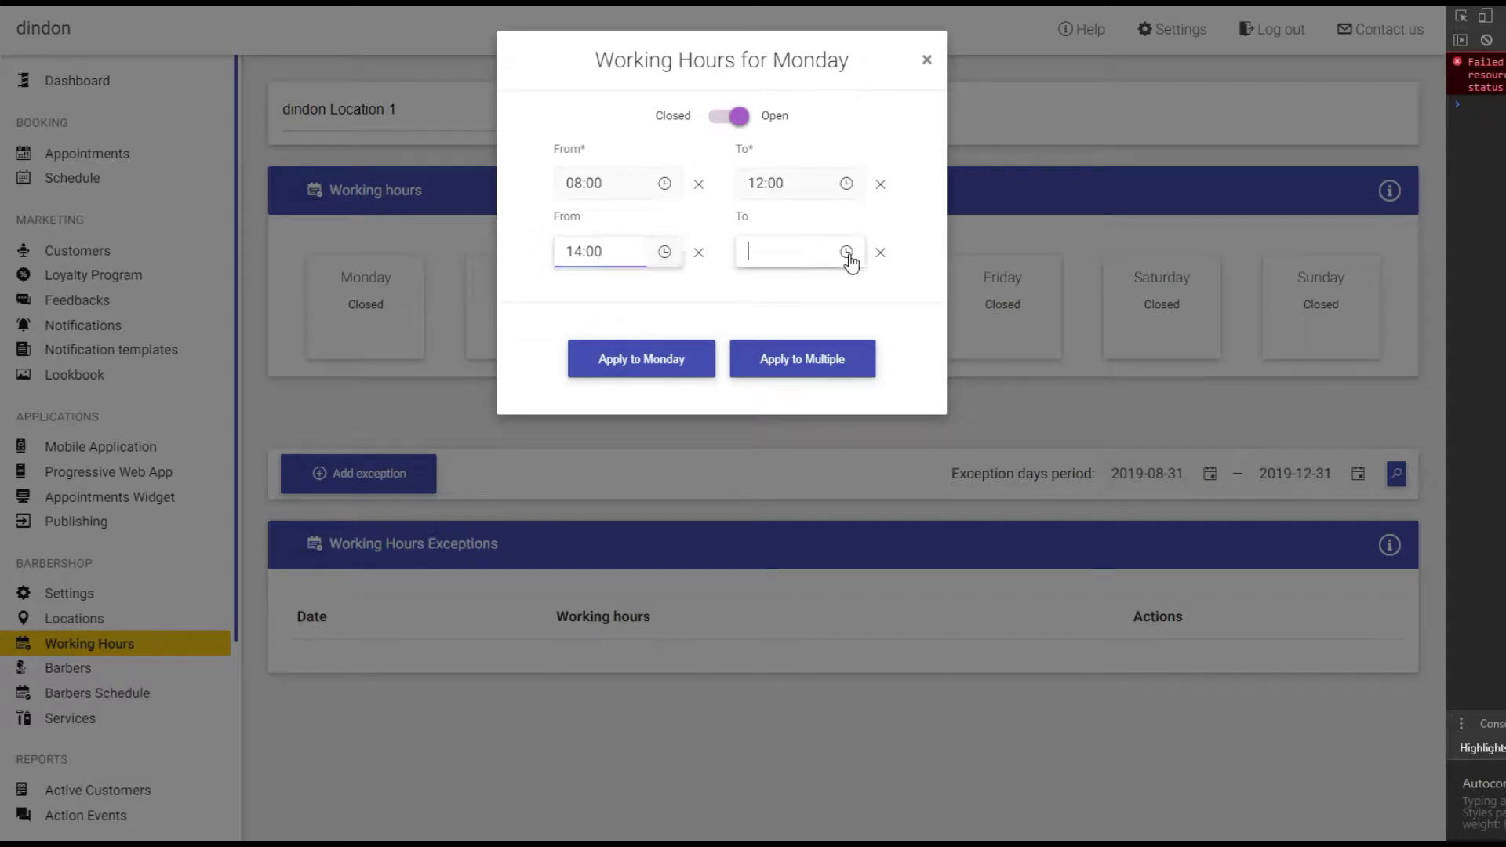
{"action": "scroll", "coordinate": [812, 345], "scroll_direction": "down", "scroll_amount": 1}
{"action": "scroll", "coordinate": [818, 361], "scroll_direction": "down", "scroll_amount": 10}
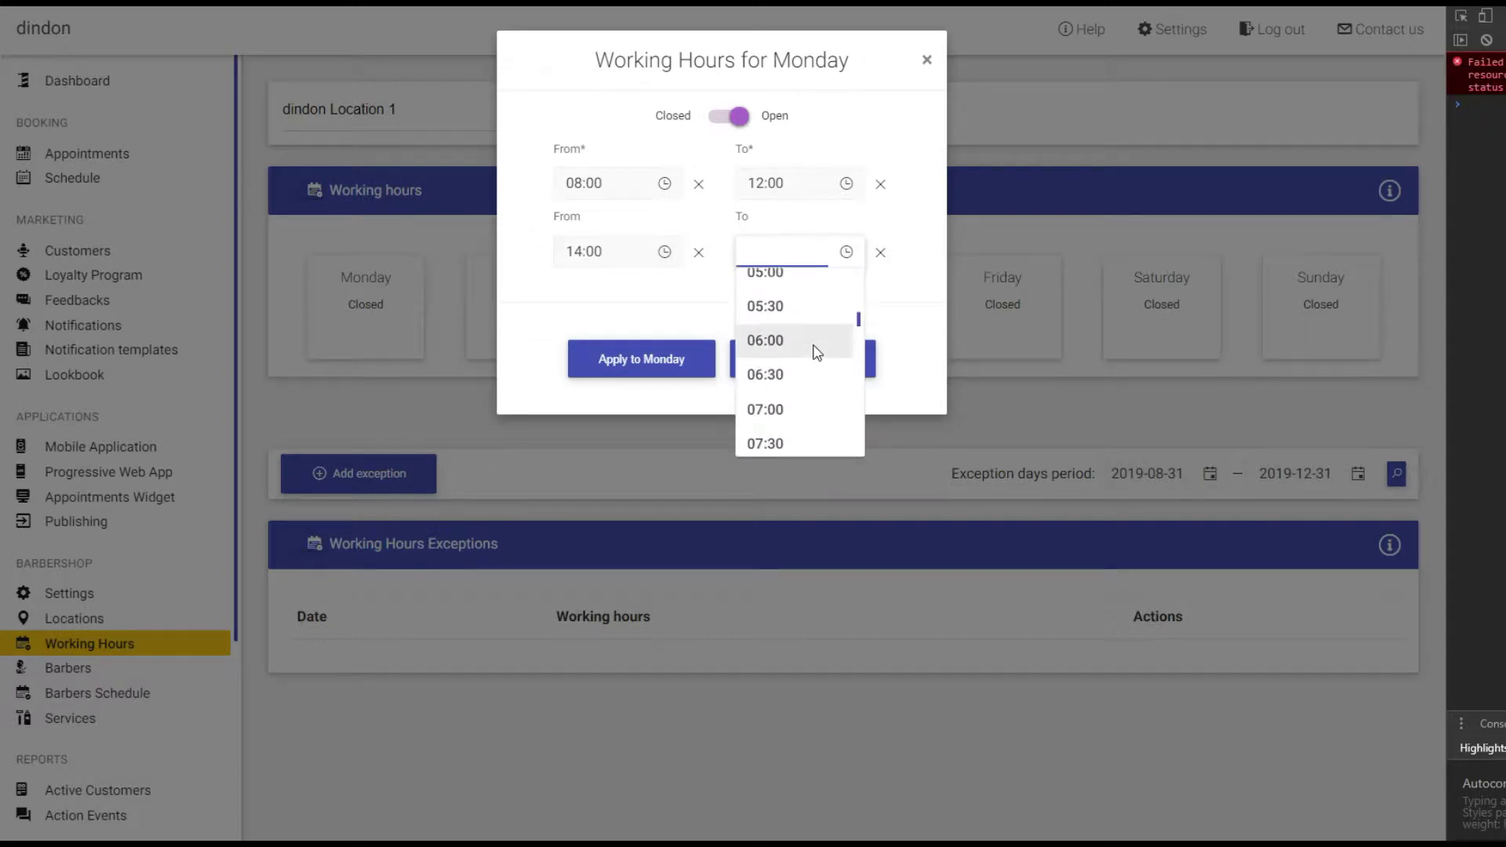
{"action": "scroll", "coordinate": [817, 353], "scroll_direction": "down", "scroll_amount": 4}
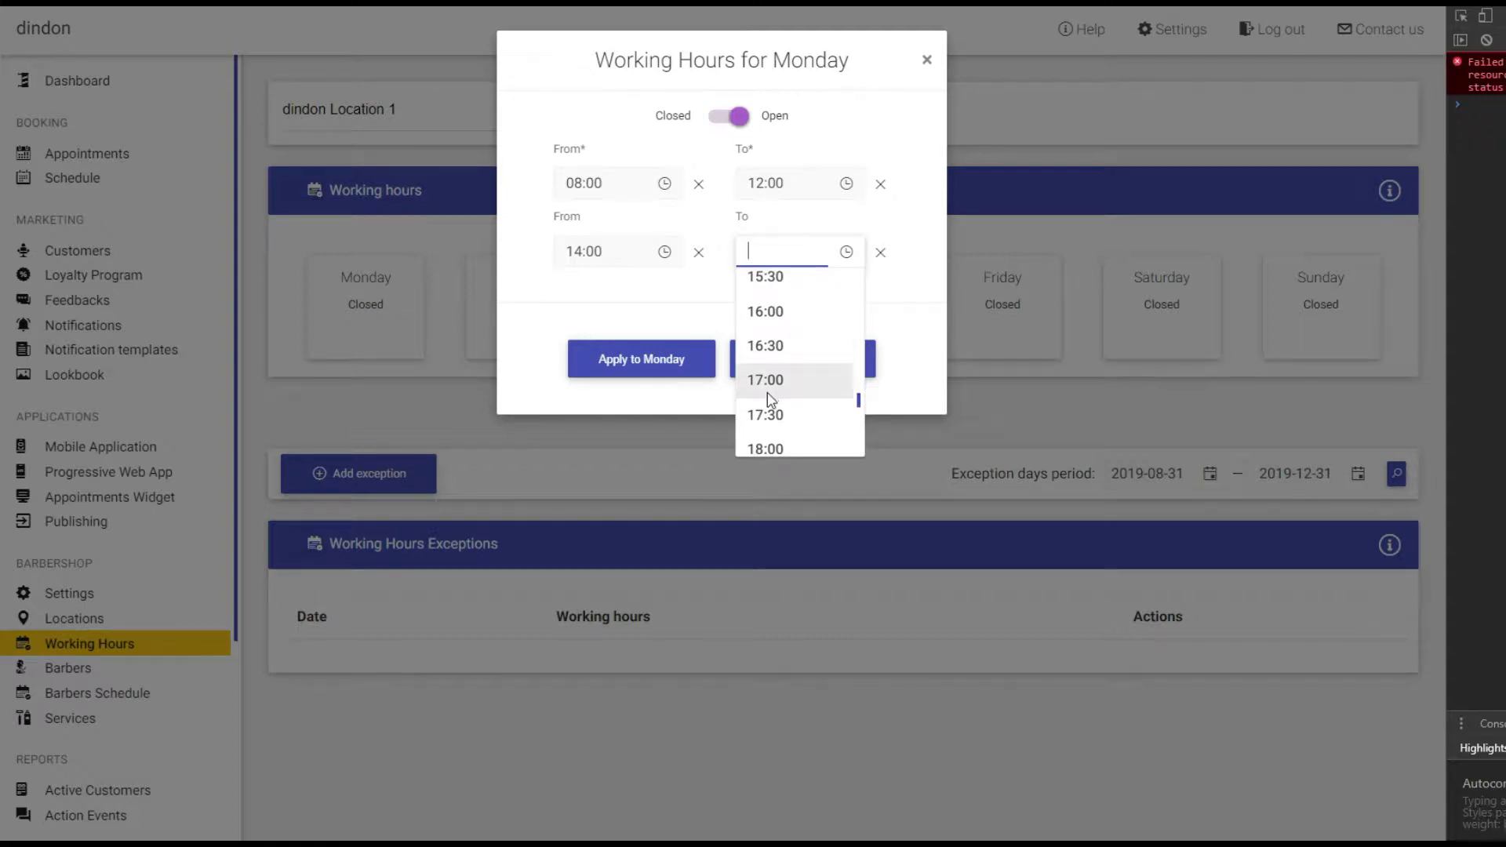
{"action": "left_click", "coordinate": [771, 449]}
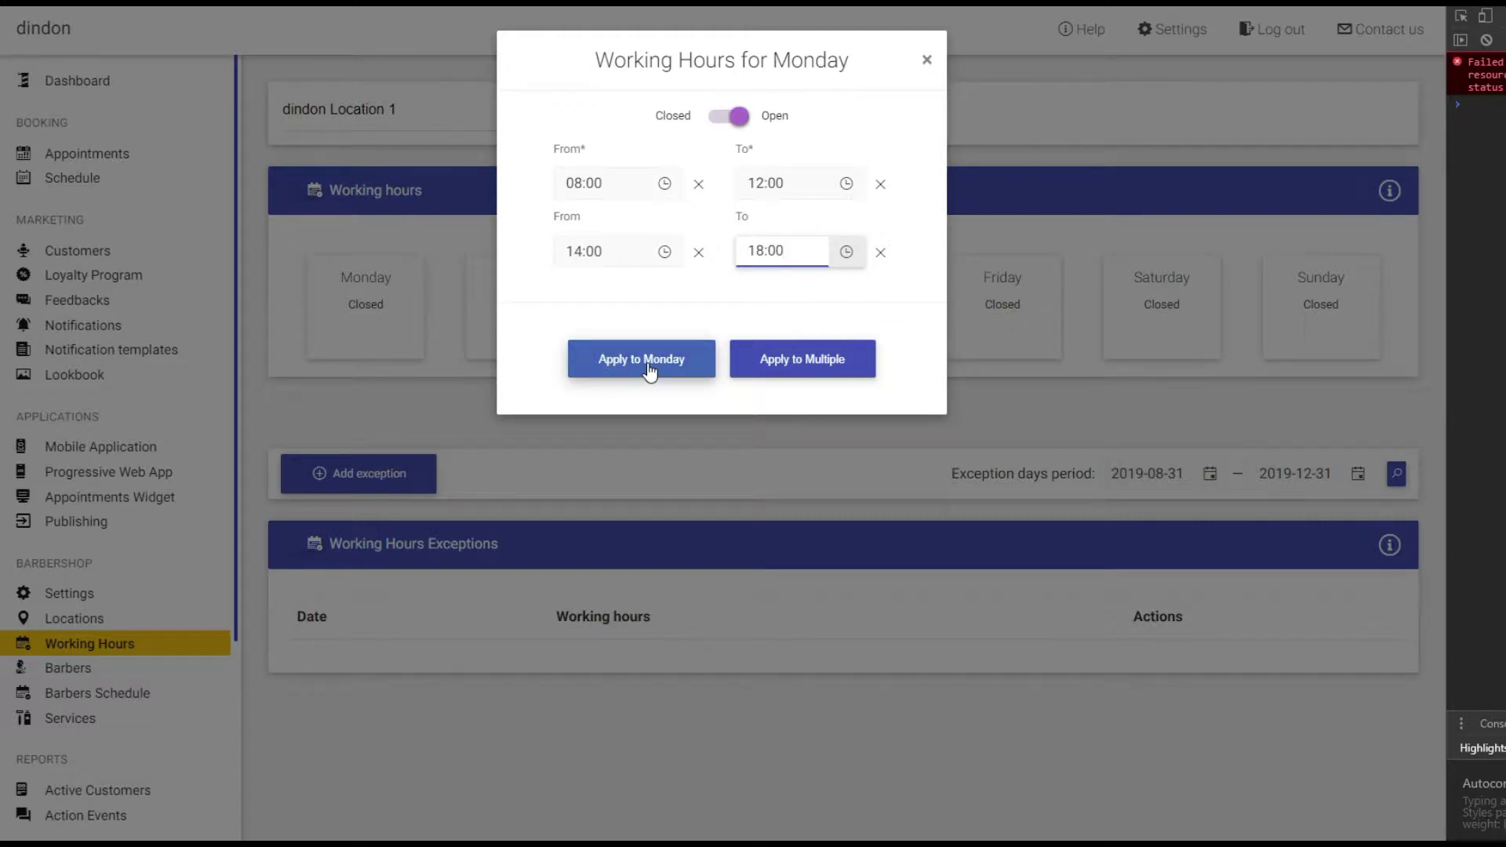
Apply these hours to Monday through Friday.
{"action": "left_click", "coordinate": [779, 365]}
{"action": "left_click", "coordinate": [587, 123]}
{"action": "left_click", "coordinate": [571, 157]}
{"action": "left_click", "coordinate": [564, 194]}
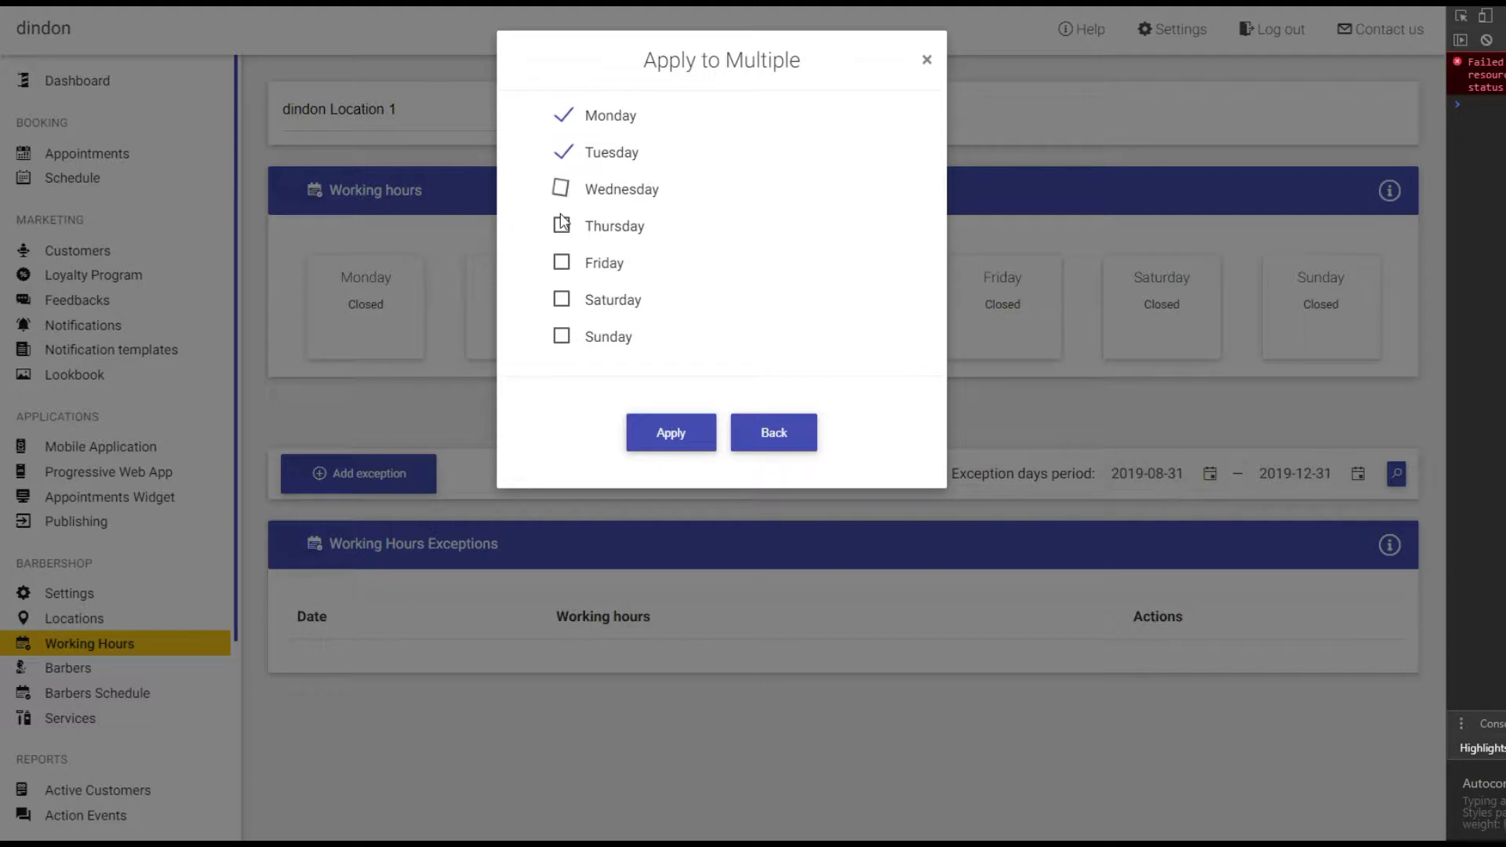
{"action": "left_click", "coordinate": [563, 230]}
{"action": "left_click", "coordinate": [562, 266]}
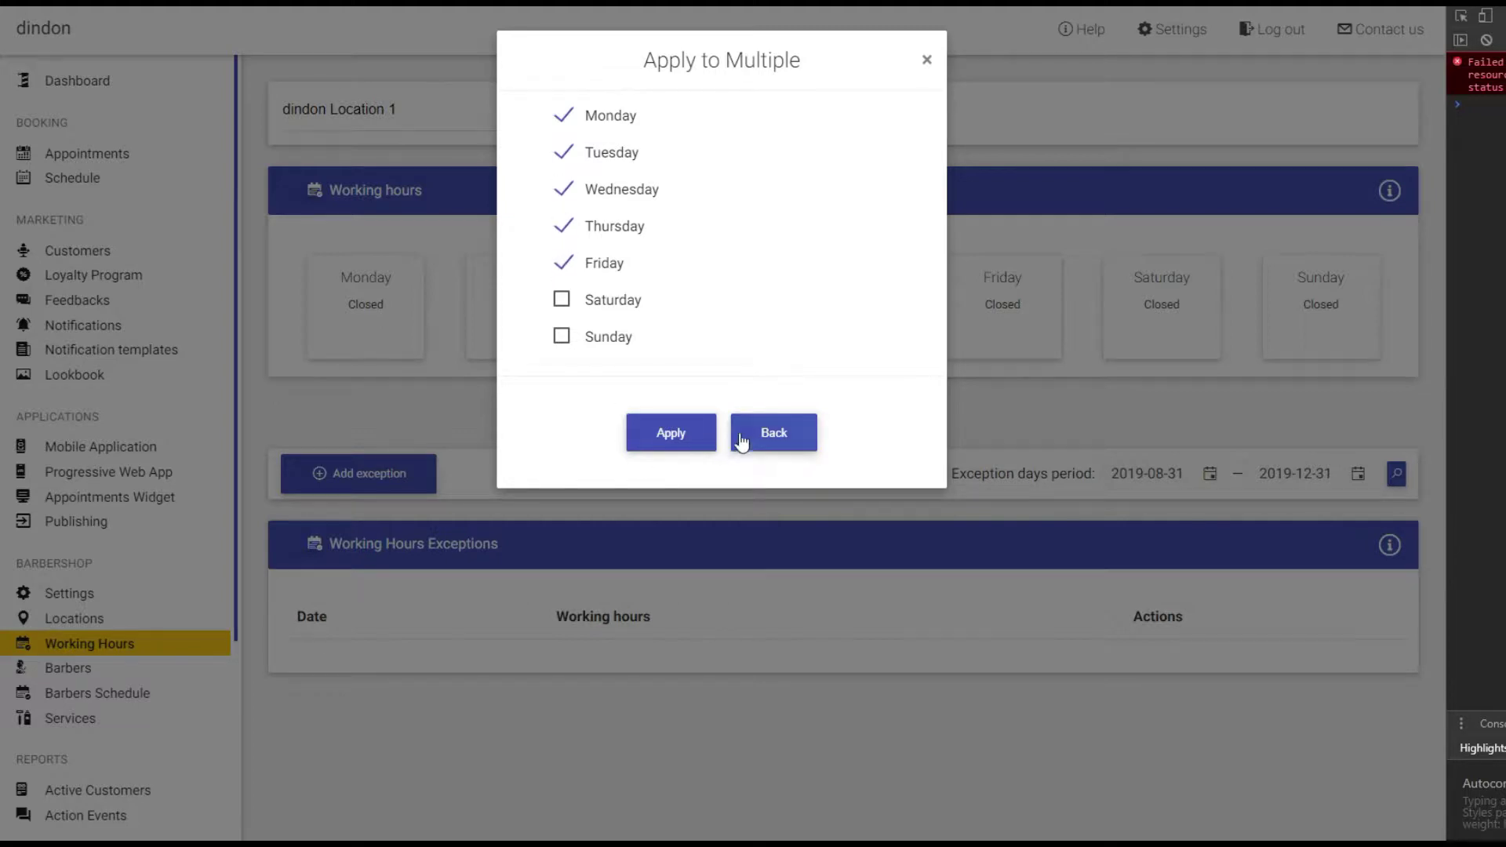
{"action": "left_click", "coordinate": [692, 441]}
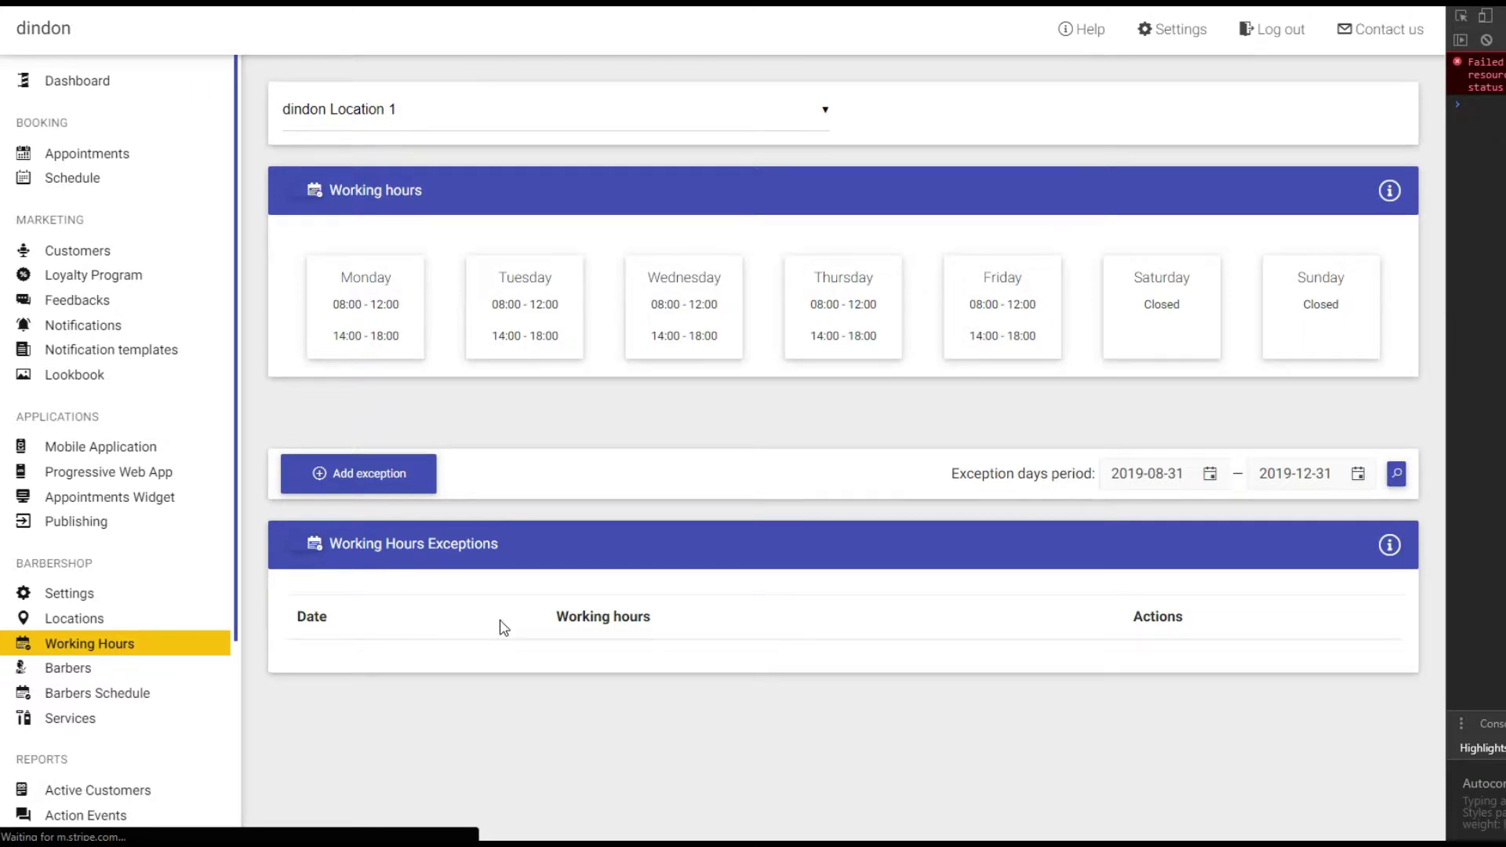
Add a closed-all-day working-hours exception for 2019-12-25.
{"action": "left_click", "coordinate": [369, 481]}
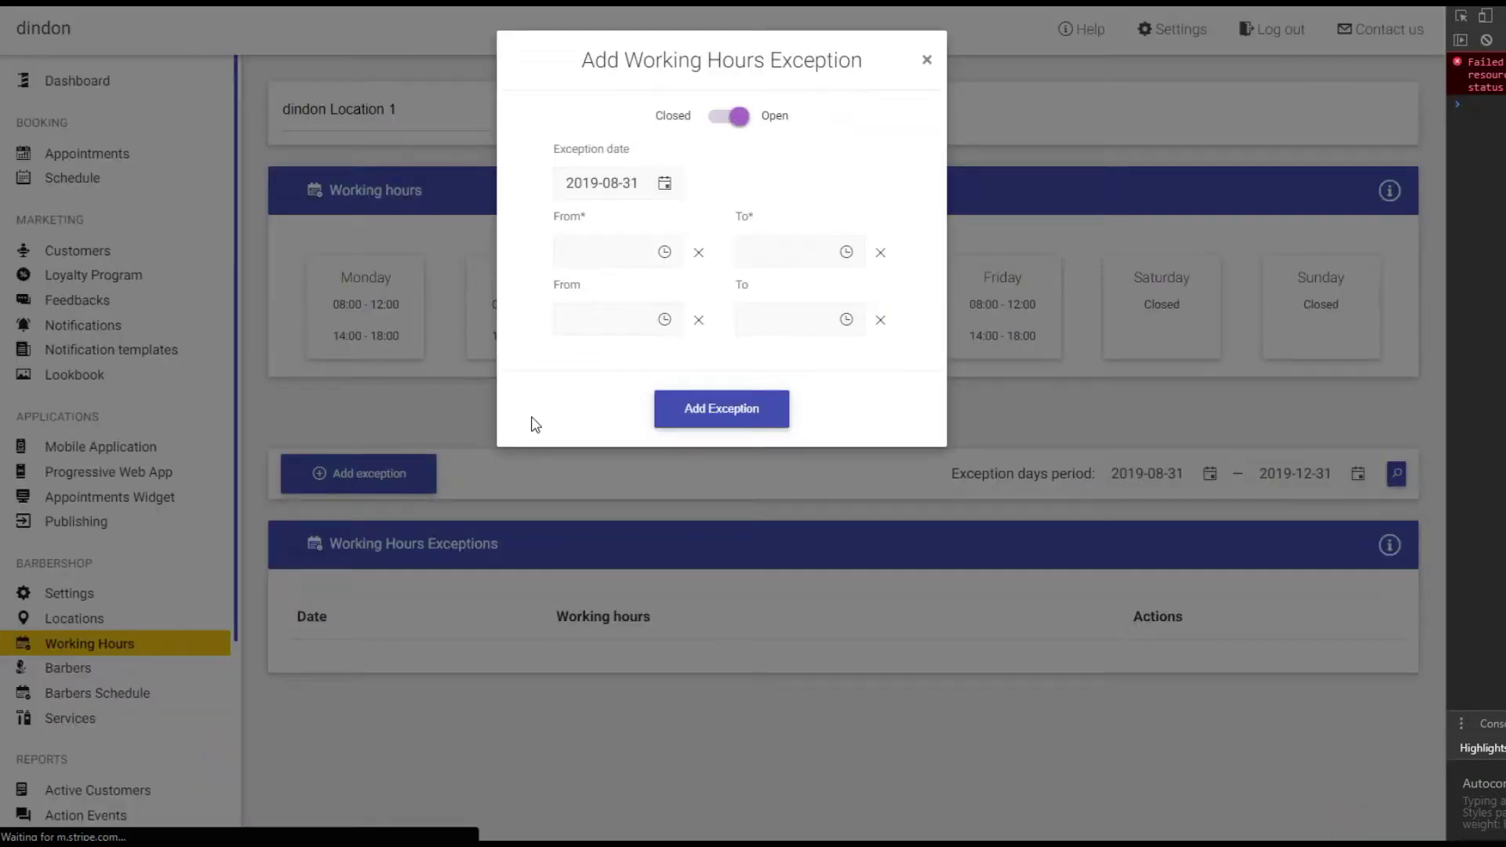
{"action": "left_click", "coordinate": [680, 197]}
{"action": "left_click", "coordinate": [802, 232]}
{"action": "left_click", "coordinate": [801, 233]}
{"action": "left_click", "coordinate": [801, 232]}
{"action": "left_click", "coordinate": [801, 233]}
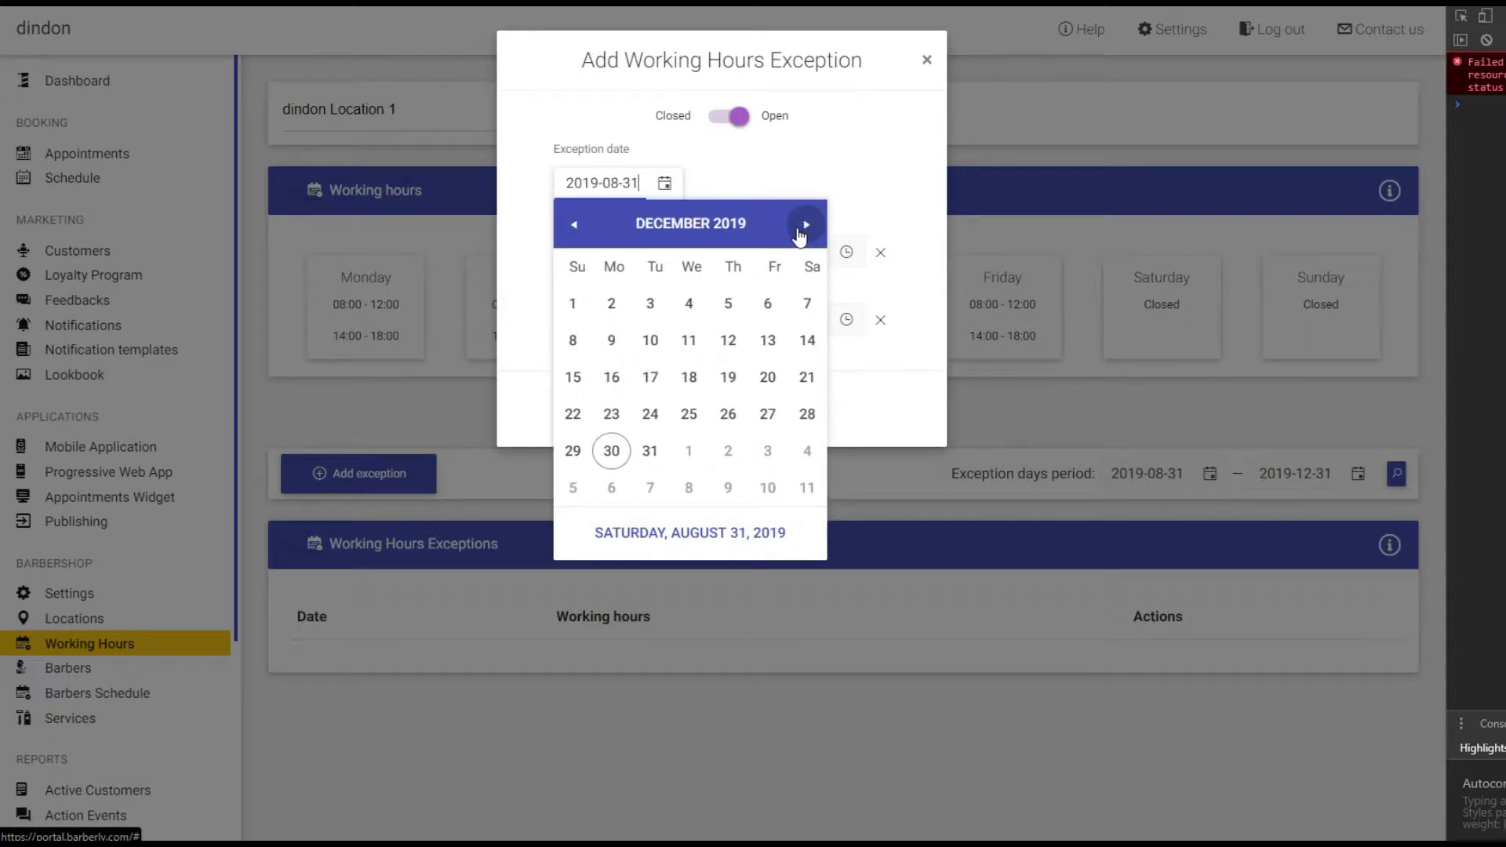
{"action": "left_click", "coordinate": [694, 426]}
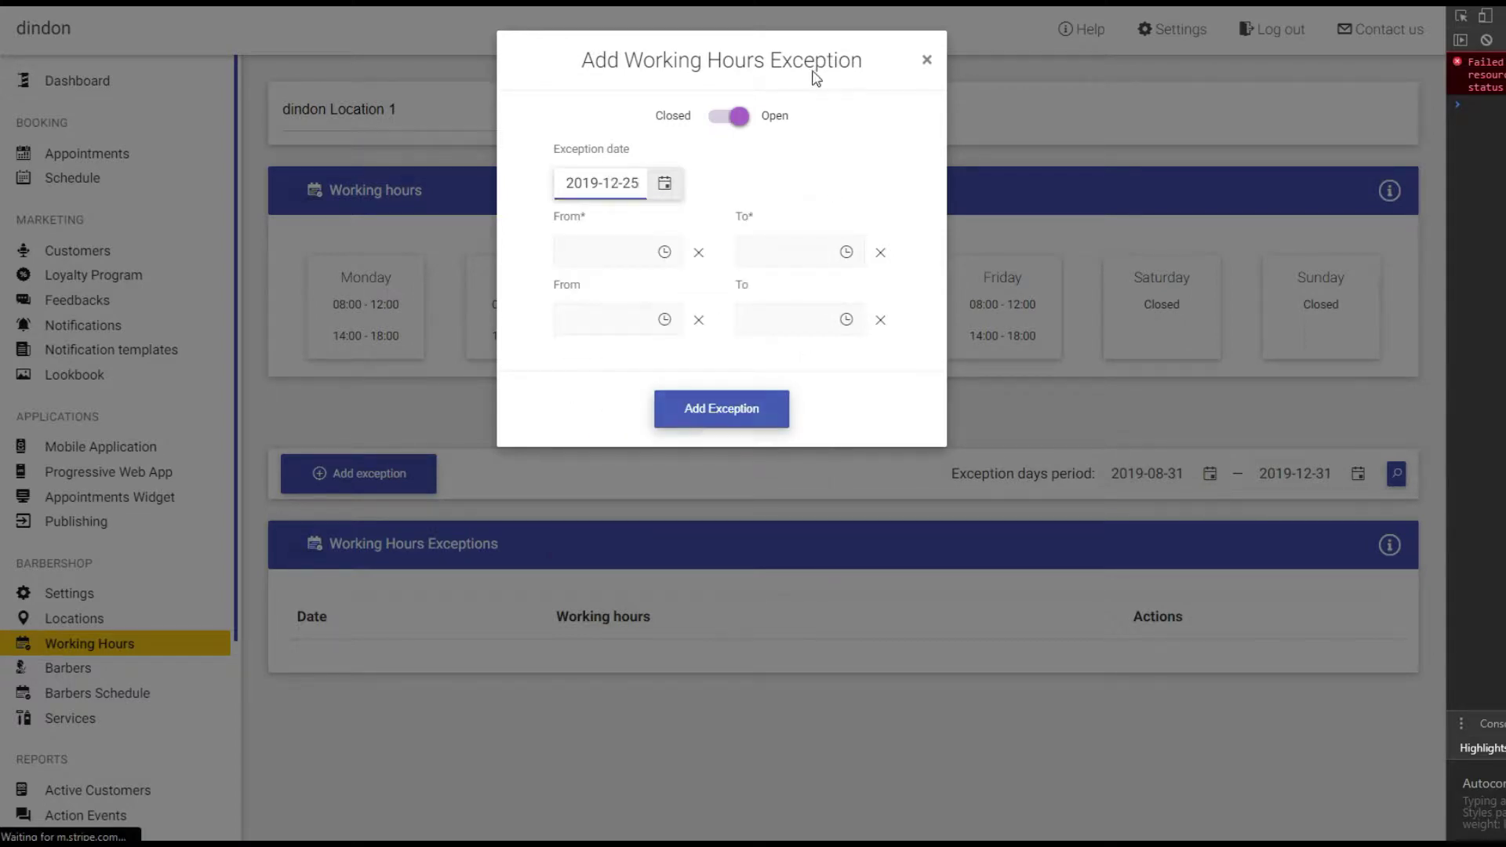
{"action": "left_click", "coordinate": [744, 150]}
{"action": "left_click", "coordinate": [729, 116]}
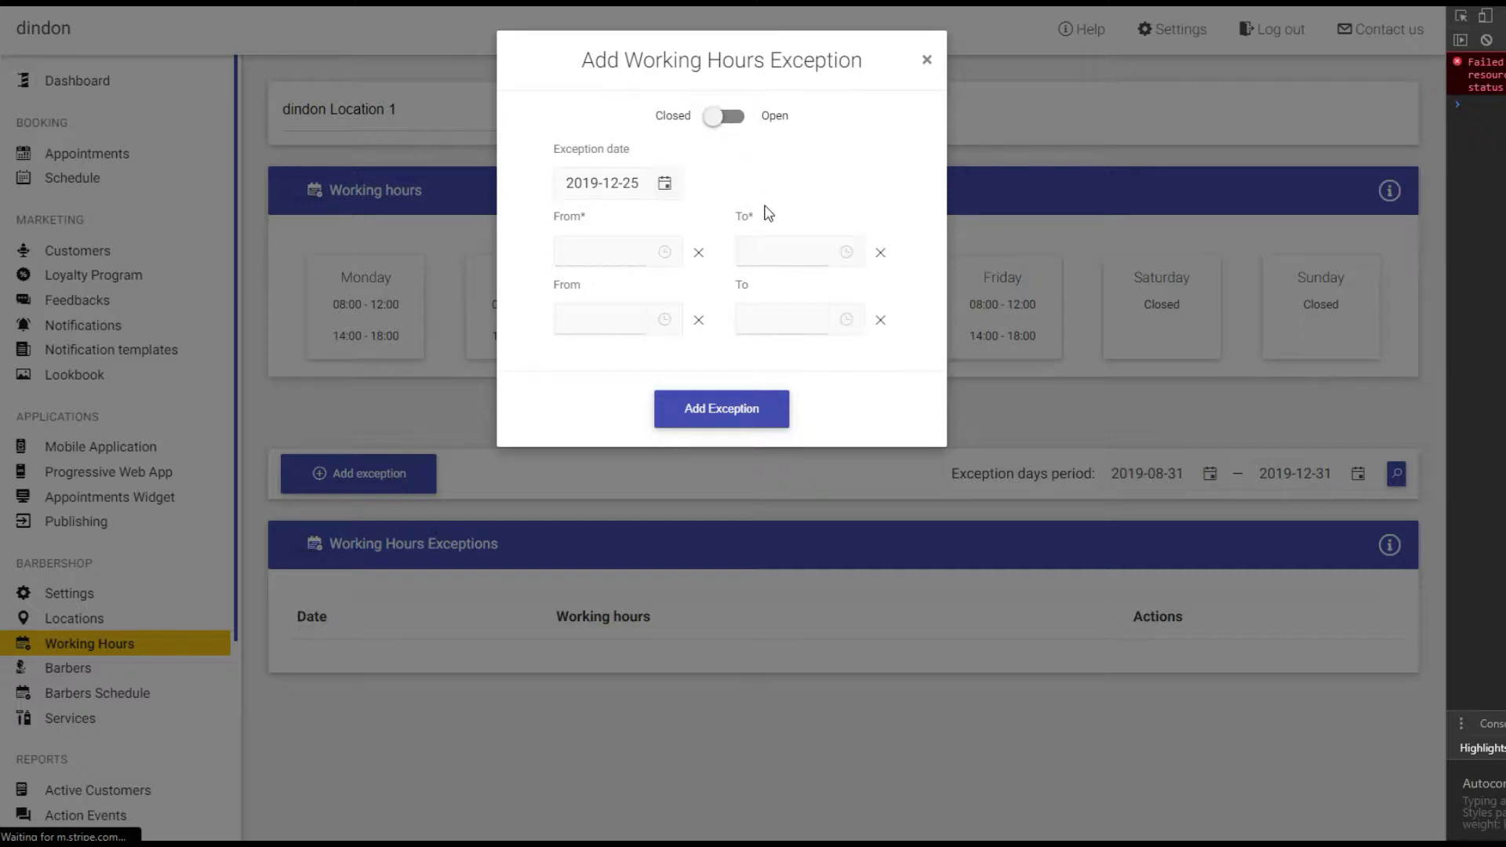
{"action": "left_click", "coordinate": [706, 409]}
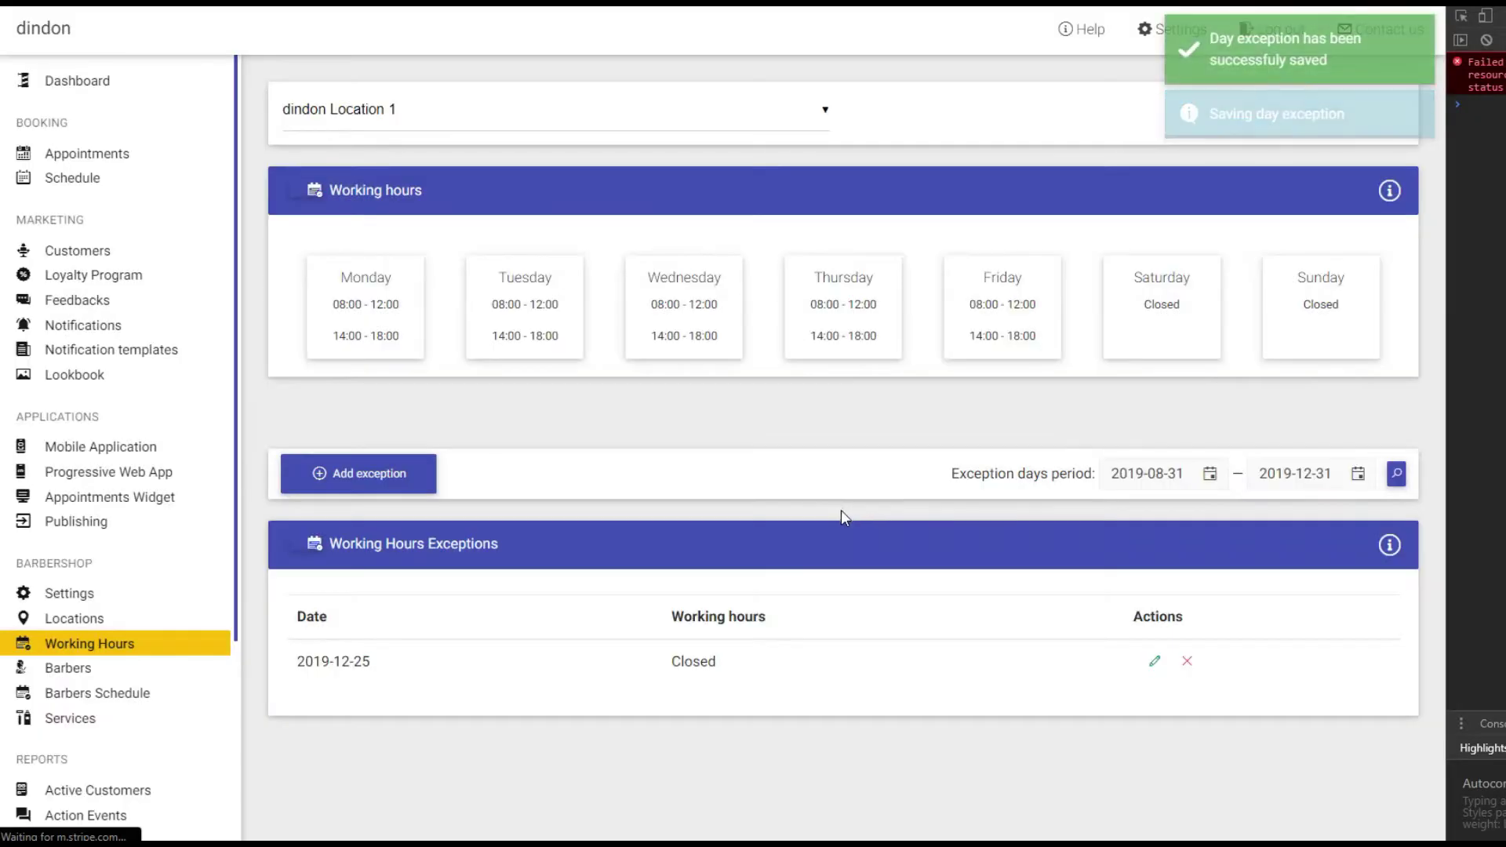
Add an exception for 2019-12-24, open only 08:00–12:00.
{"action": "left_click", "coordinate": [377, 486]}
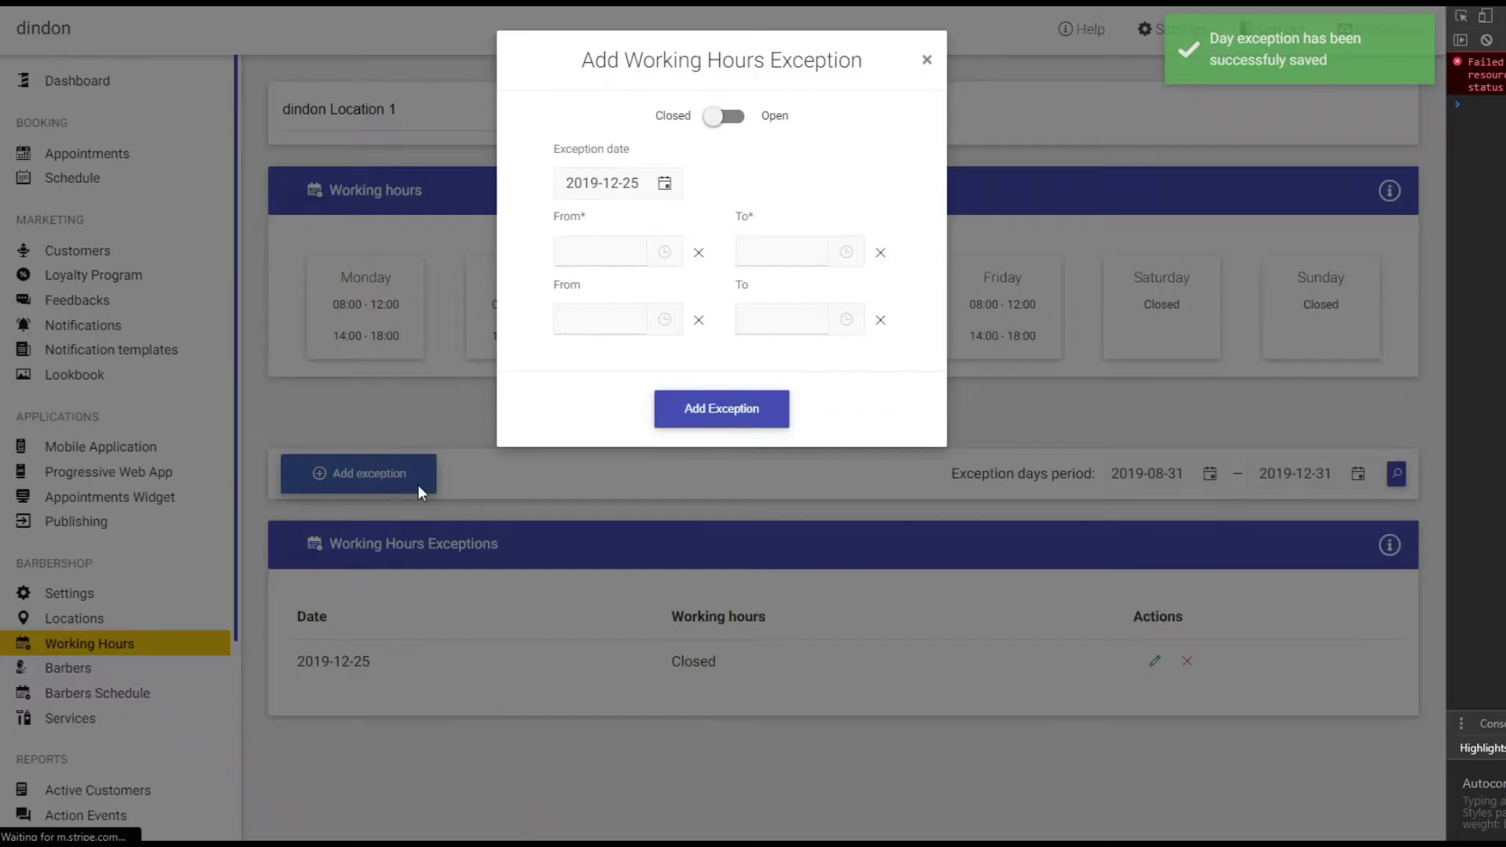
{"action": "left_click", "coordinate": [666, 185]}
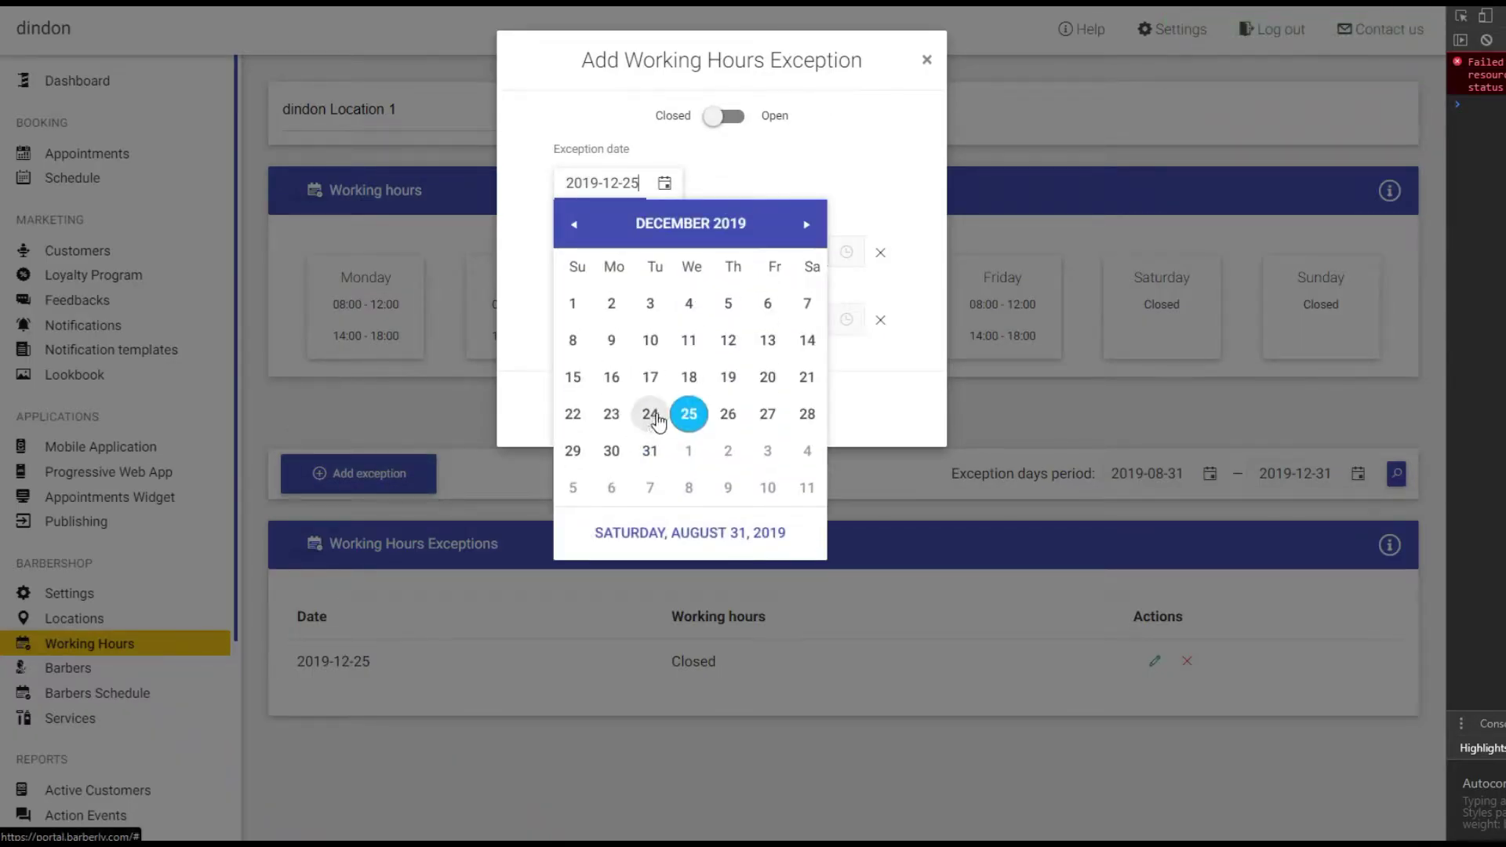
{"action": "left_click", "coordinate": [650, 413]}
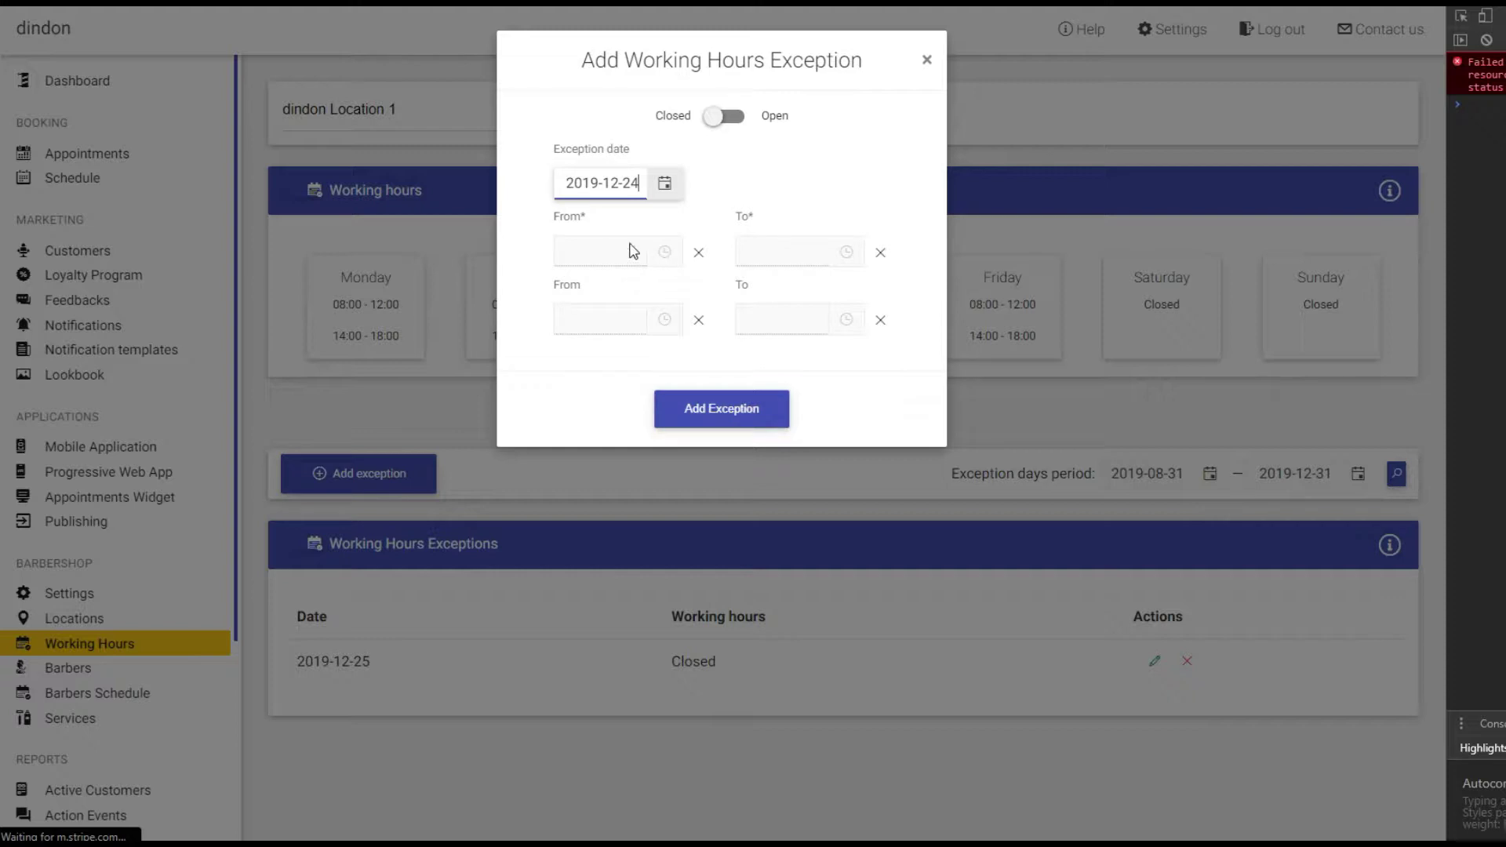
{"action": "left_click", "coordinate": [731, 120]}
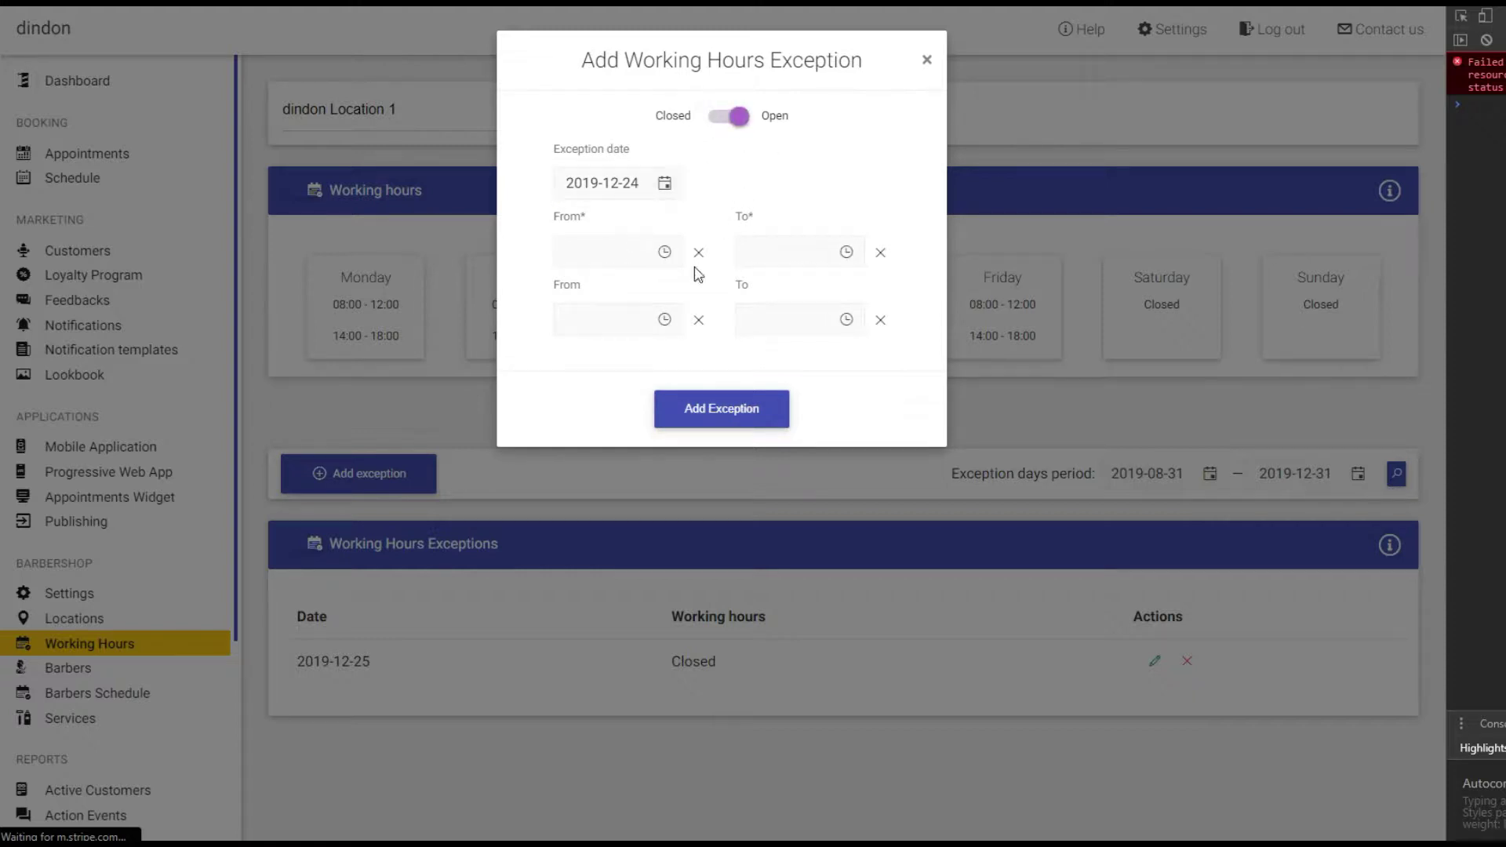
{"action": "left_click", "coordinate": [661, 253]}
{"action": "scroll", "coordinate": [608, 319], "scroll_direction": "down", "scroll_amount": 5}
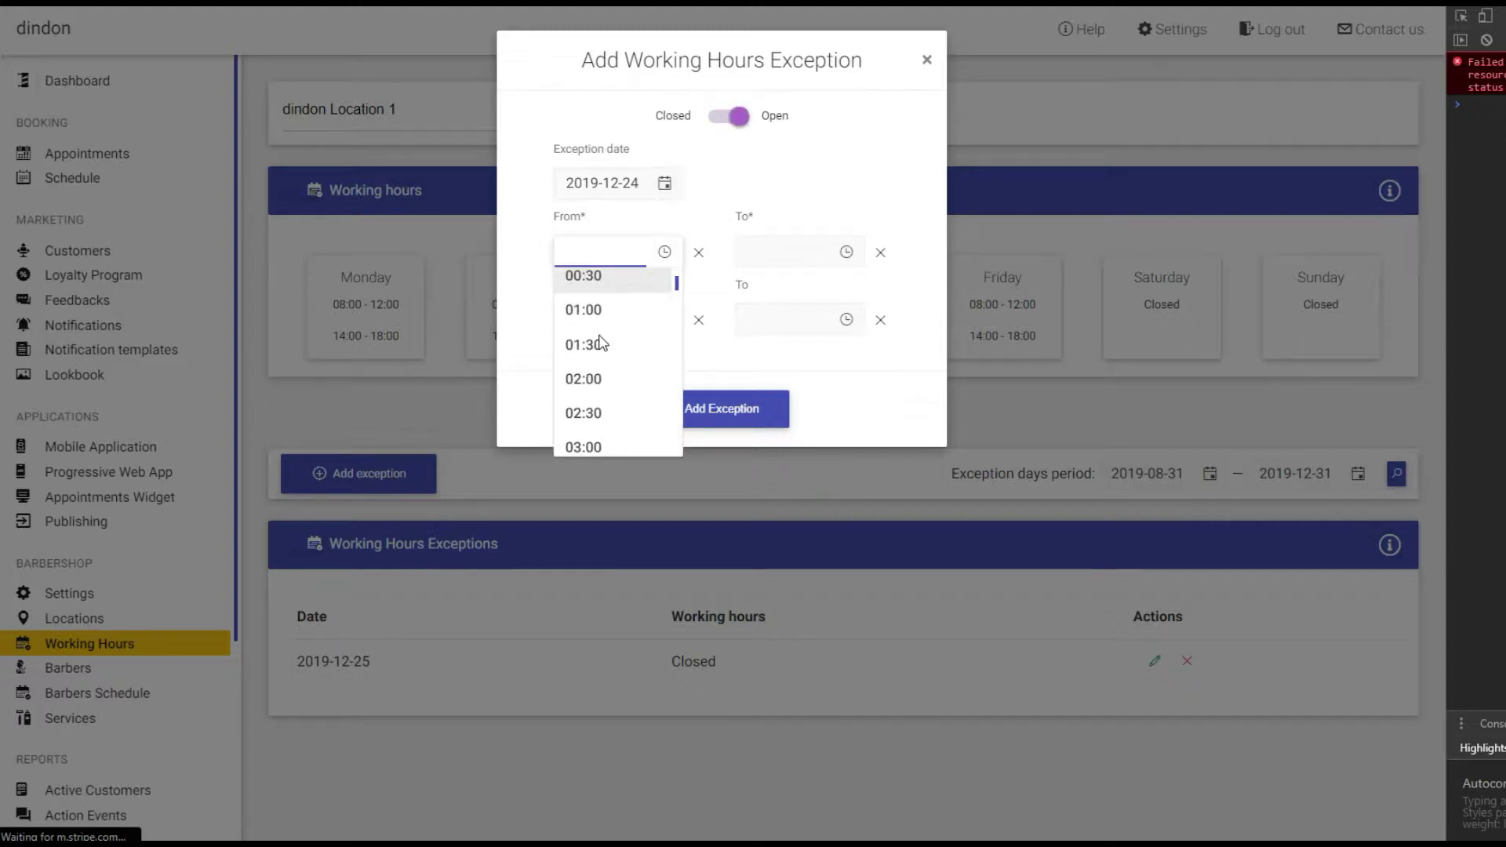
{"action": "left_click", "coordinate": [592, 390]}
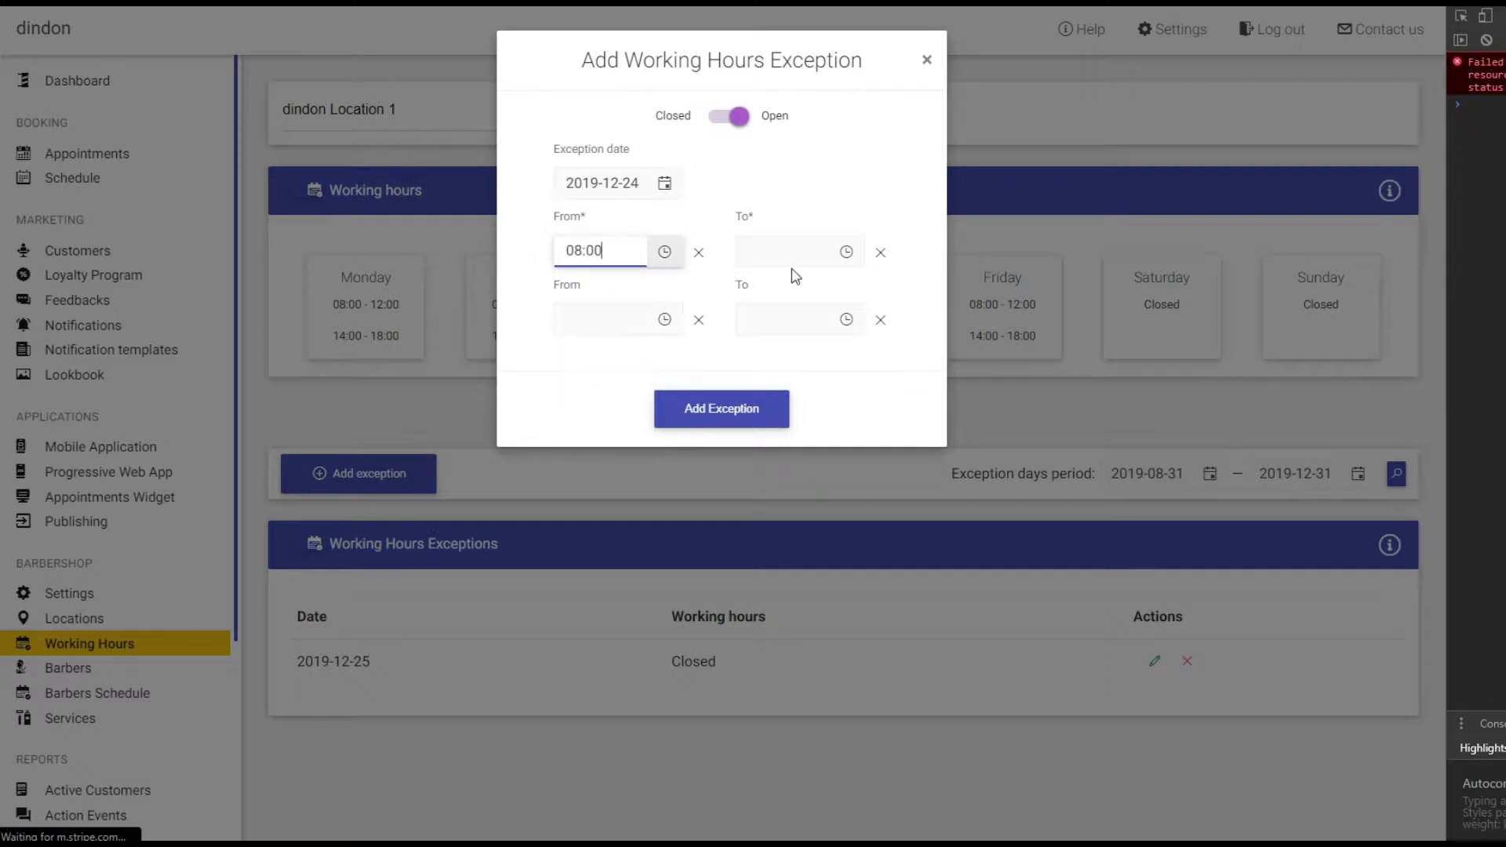
{"action": "left_click", "coordinate": [842, 252]}
{"action": "scroll", "coordinate": [820, 361], "scroll_direction": "down", "scroll_amount": 6}
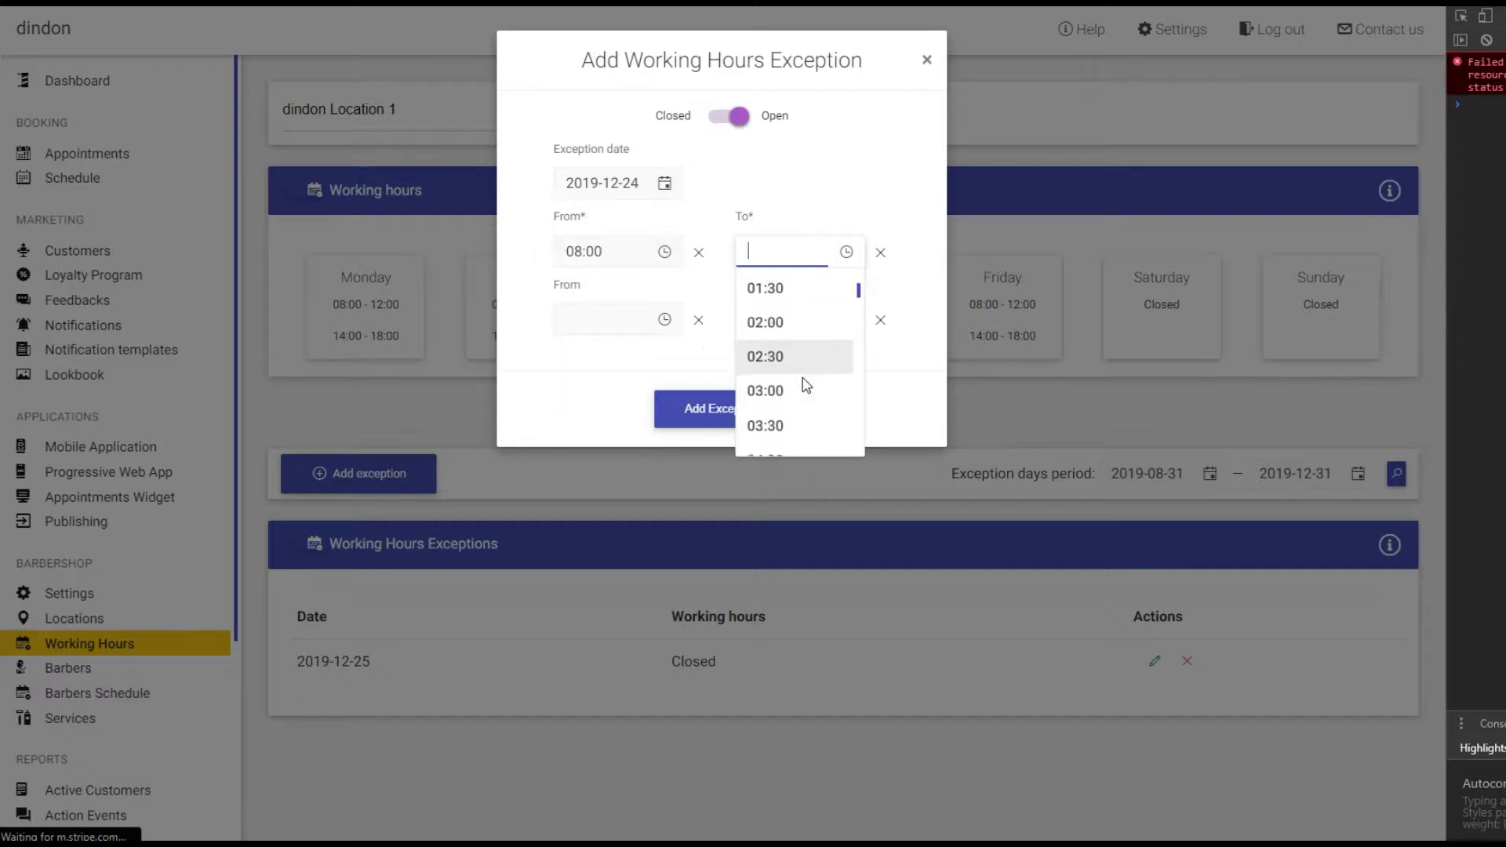
{"action": "scroll", "coordinate": [806, 385], "scroll_direction": "down", "scroll_amount": 4}
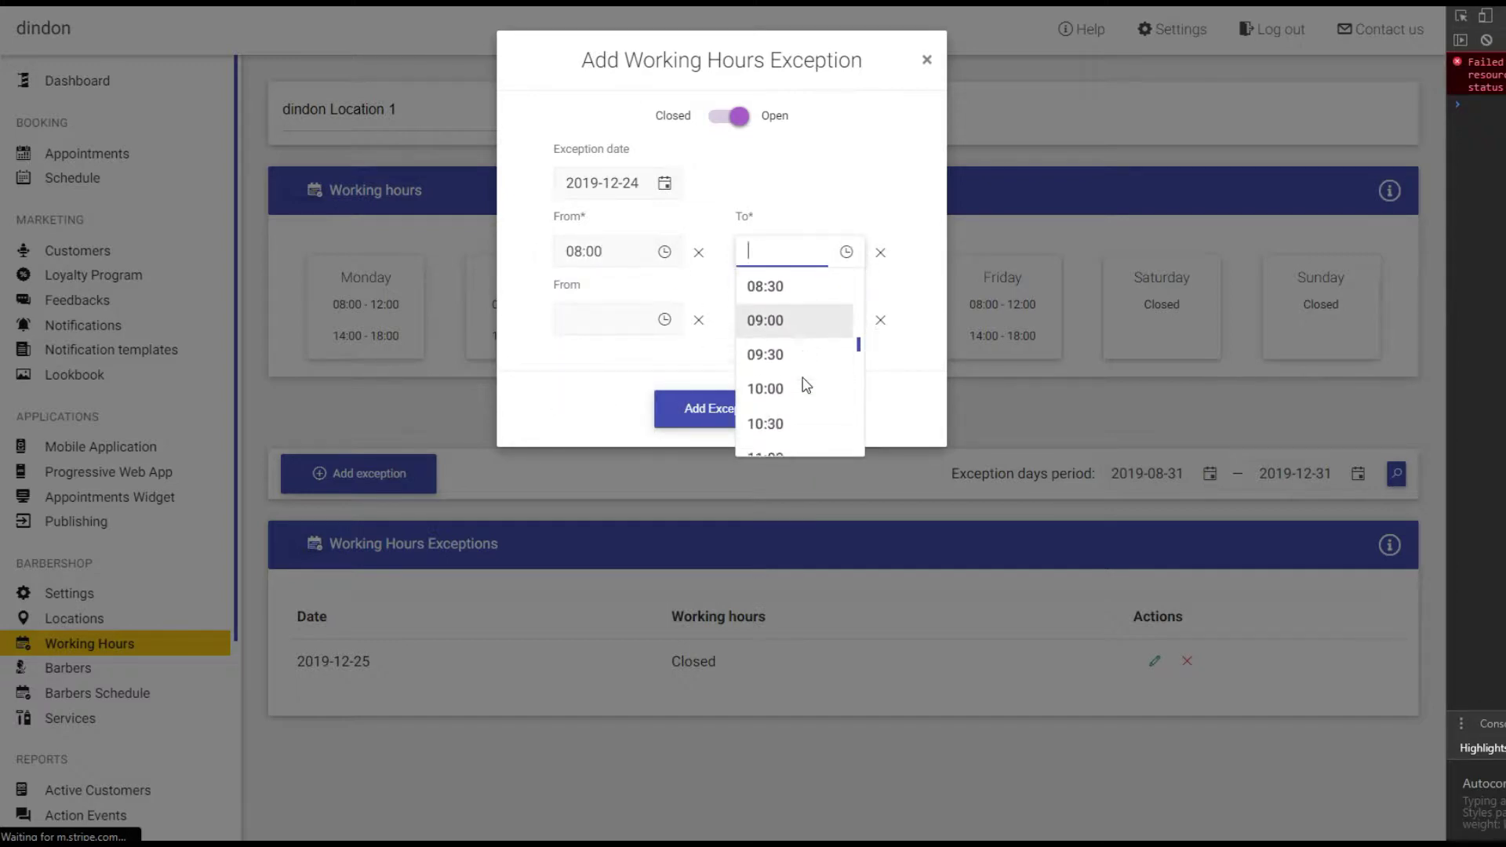
{"action": "left_click", "coordinate": [757, 393]}
{"action": "left_click", "coordinate": [765, 409]}
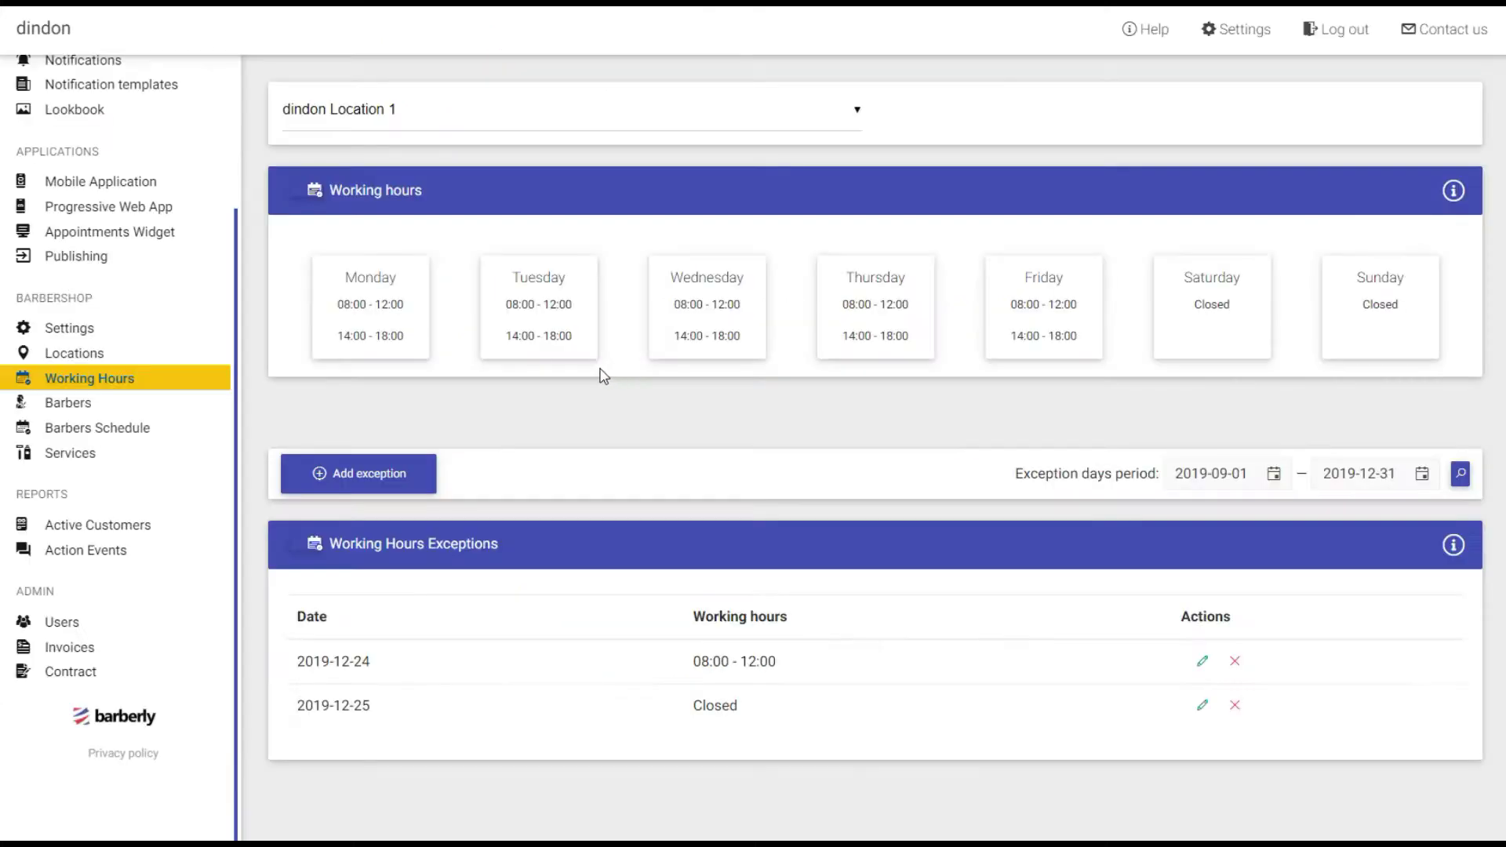
{"action": "left_click", "coordinate": [73, 453]}
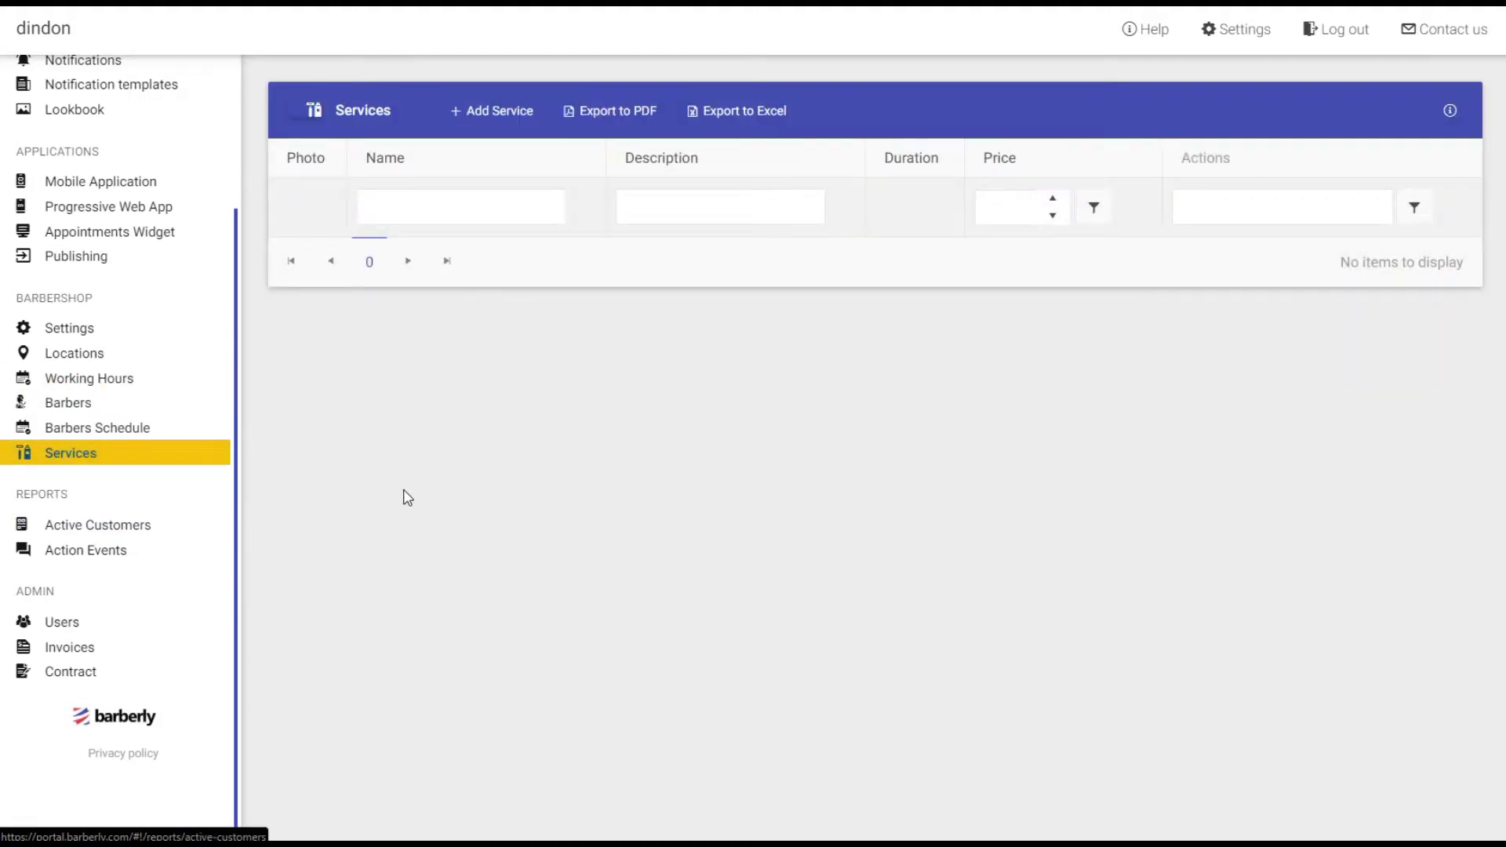
Start a new service named Beard Trim with duration 45 and price 100.
{"action": "left_click", "coordinate": [492, 116]}
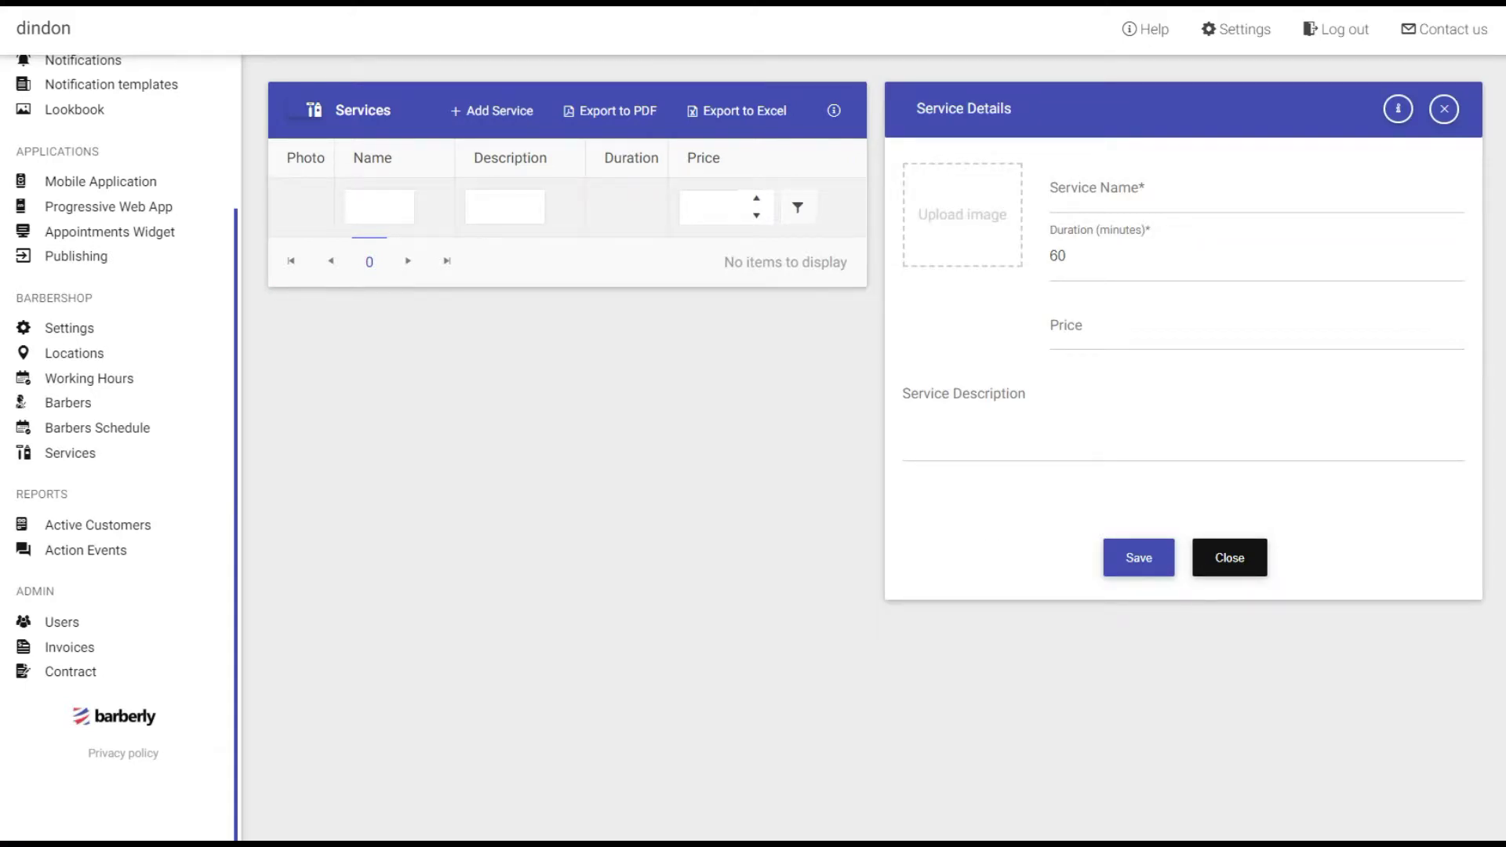
{"action": "left_click", "coordinate": [1171, 193]}
{"action": "type", "text": "Beard Trim"}
{"action": "key", "text": "Tab"}
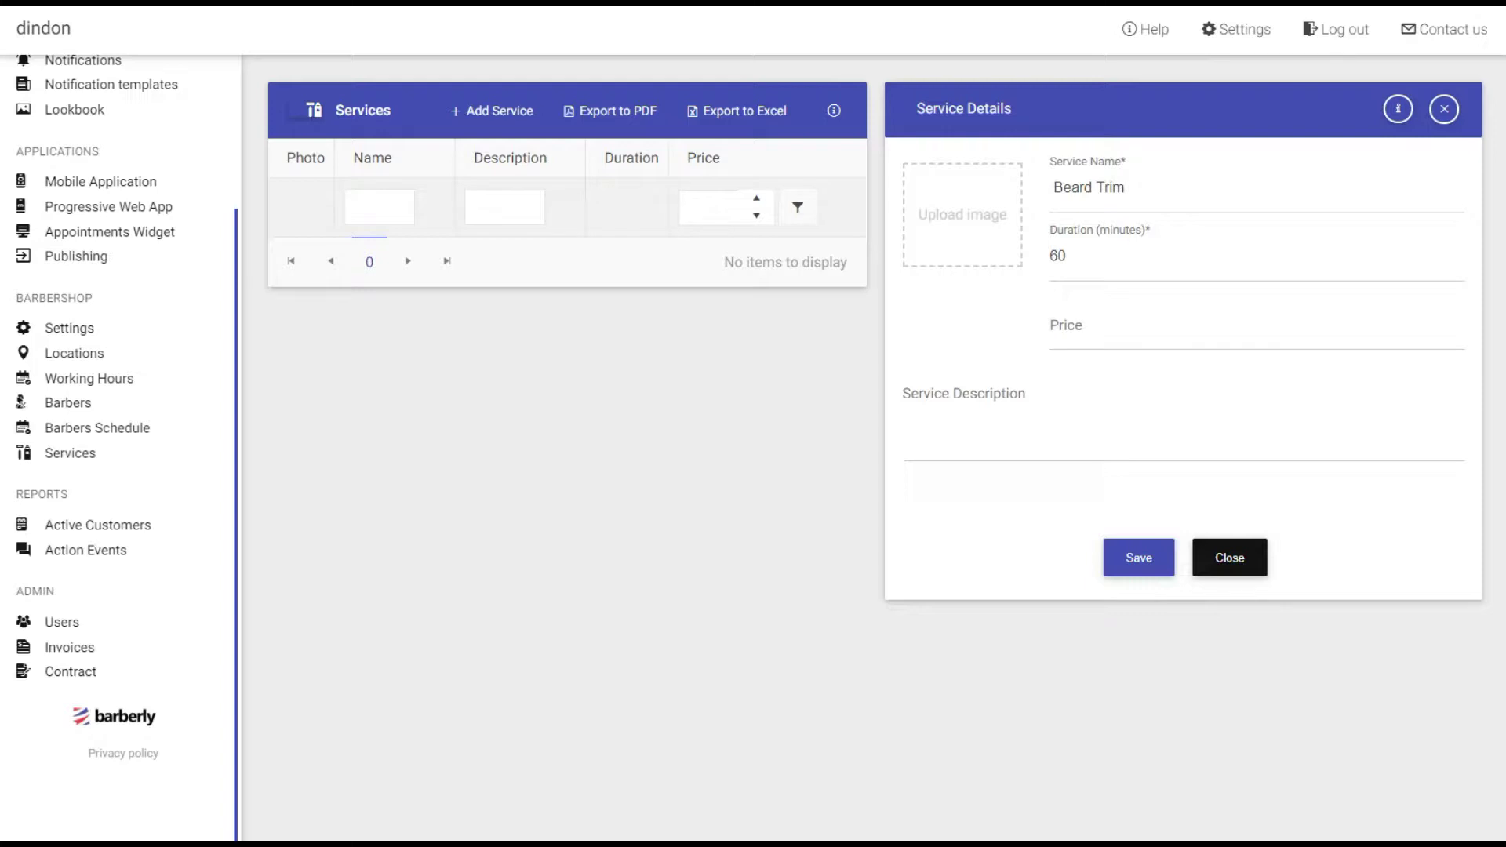
{"action": "left_click_drag", "start_coordinate": [1077, 262], "coordinate": [1050, 260]}
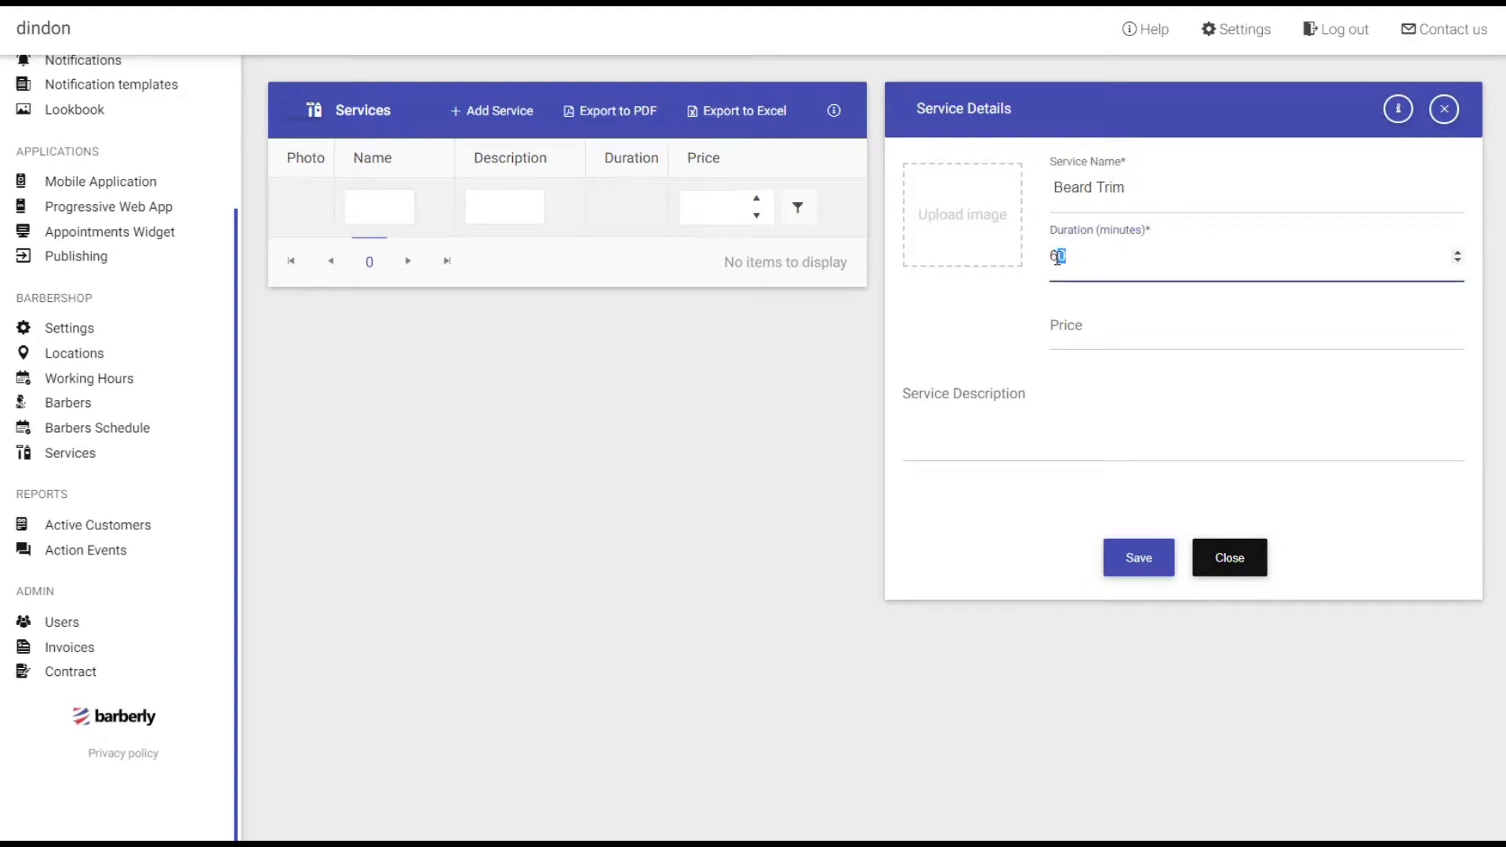
{"action": "type", "text": "45"}
{"action": "left_click", "coordinate": [1064, 330]}
{"action": "type", "text": "100"}
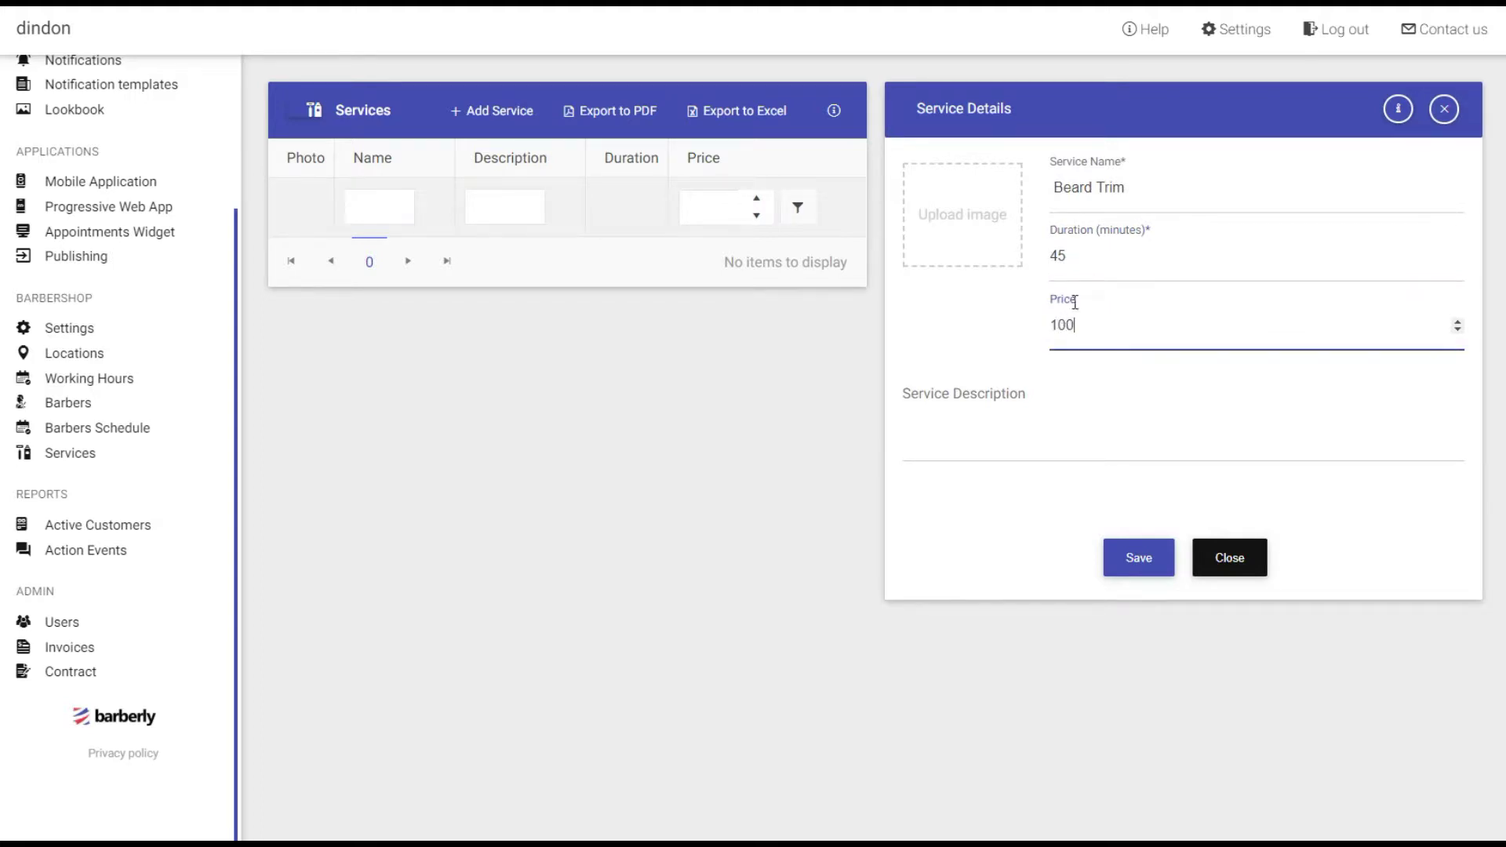
{"action": "left_click", "coordinate": [1056, 255]}
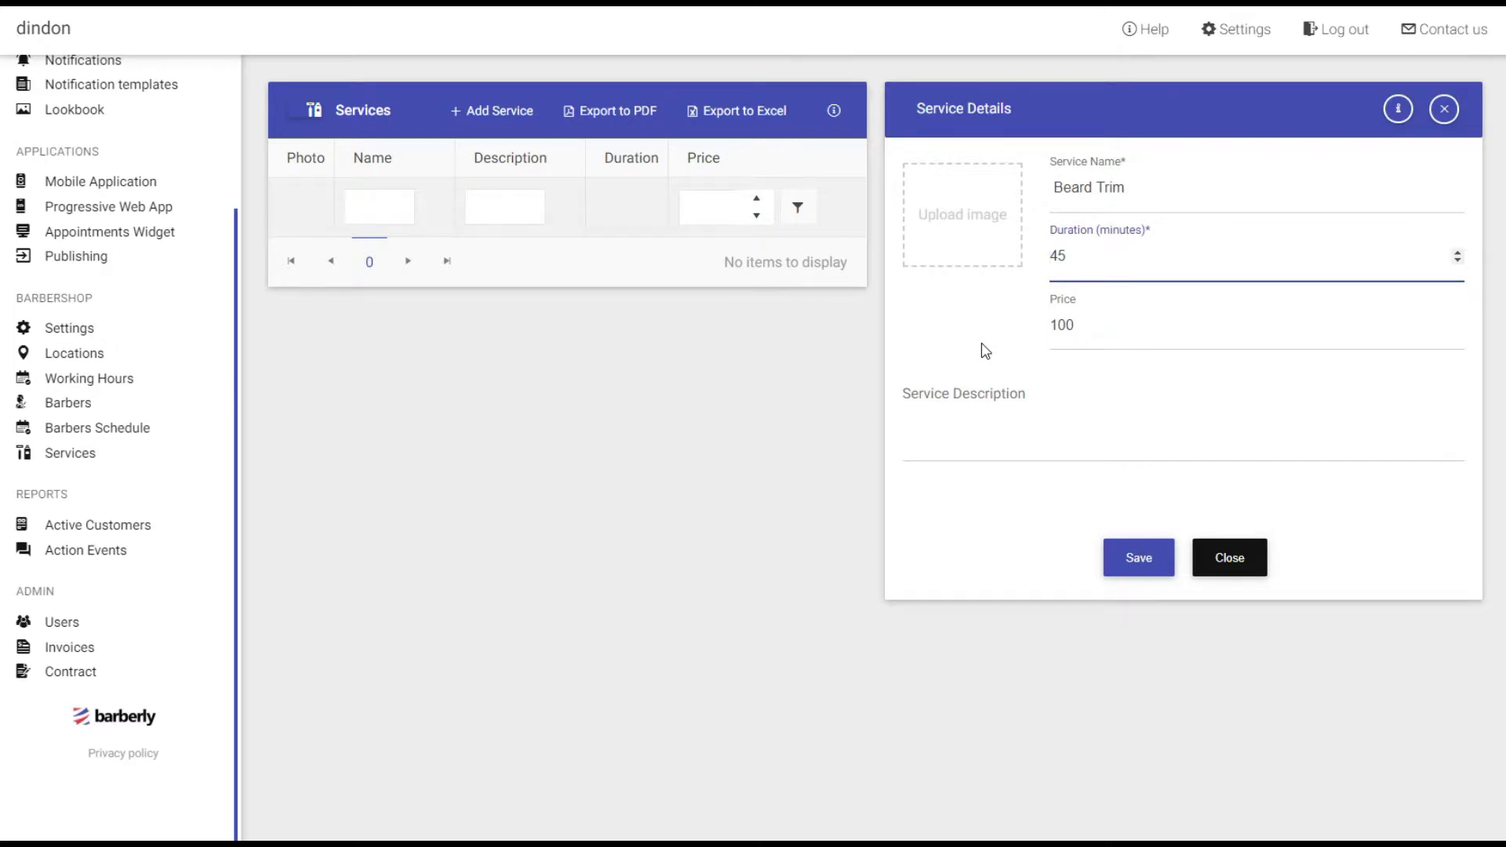
Paste the Beard Trim description, attach photo1, and save the service.
{"action": "left_click", "coordinate": [950, 428]}
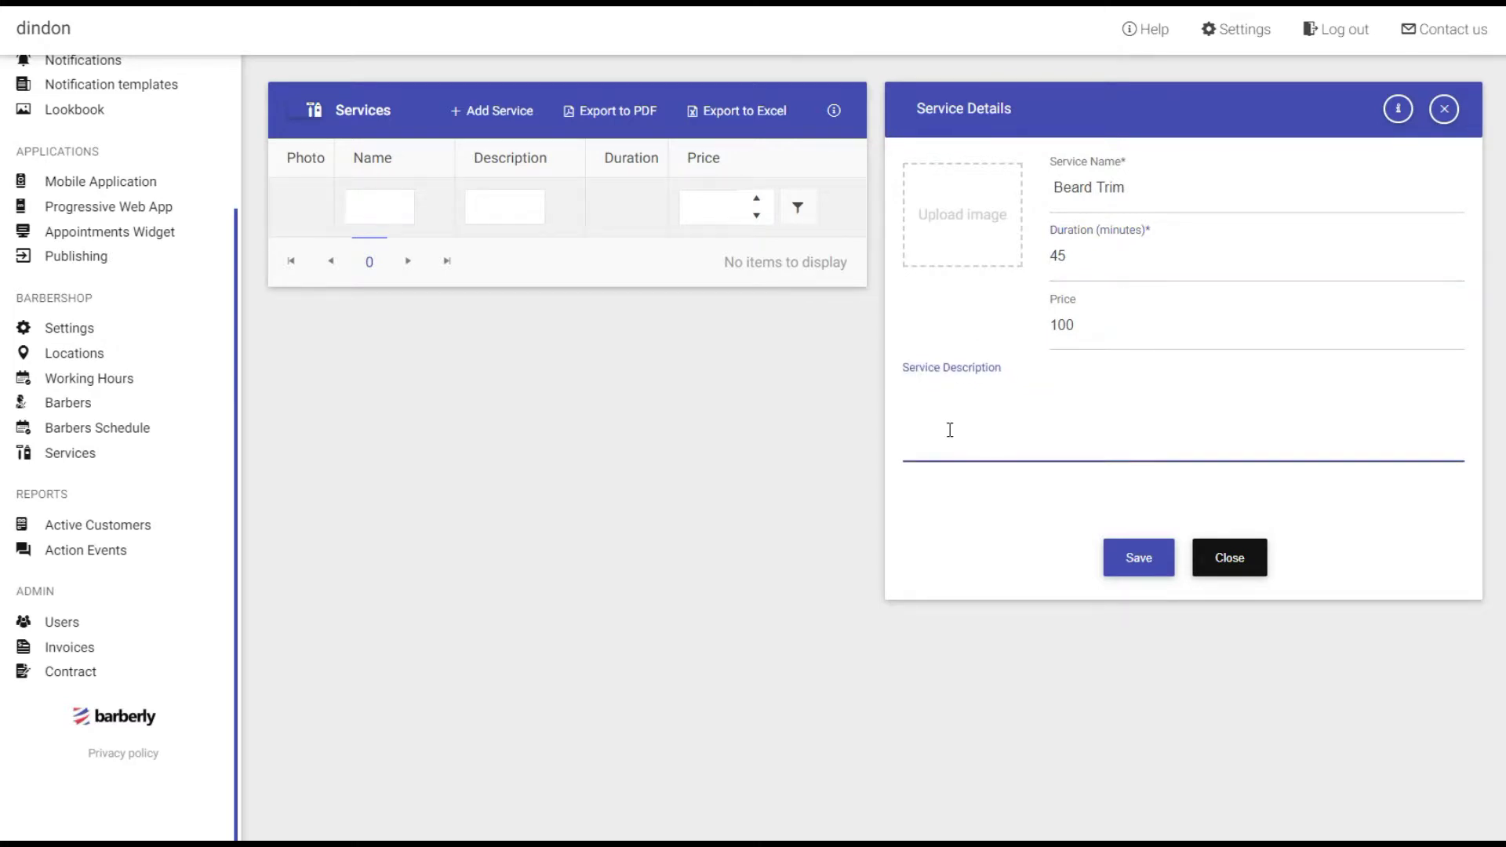
{"action": "type", "text": "The Beard Trim will start with a through consultation to which Dan will give his advice on trimming, maintenance and also skin preparation for before and after trimming. A Razor or Shaver will be used for contouring and will finish with a face wash, hot towel and aftercare products."}
{"action": "left_click", "coordinate": [933, 259]}
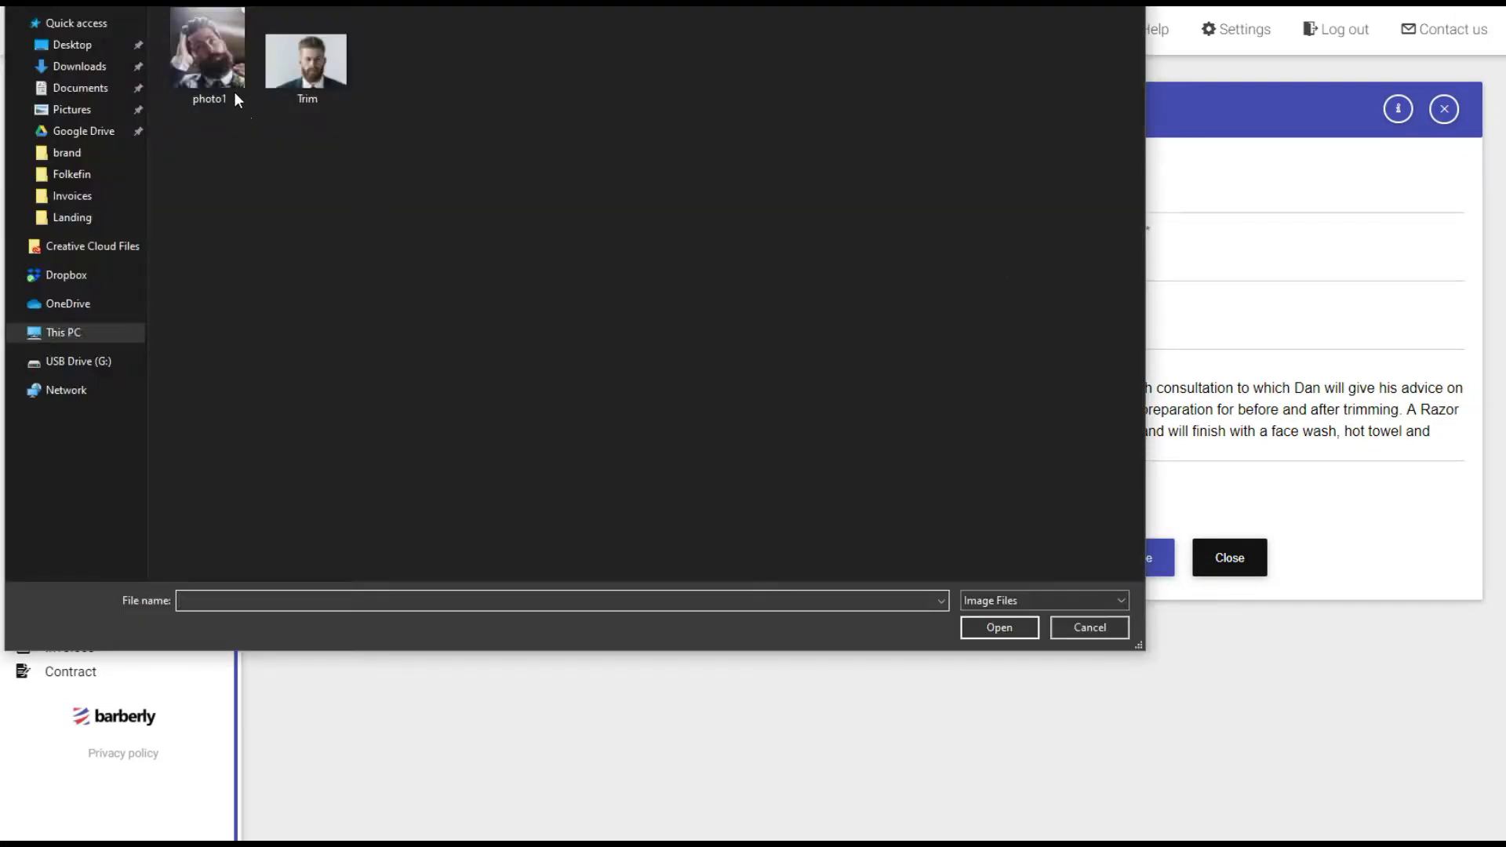
{"action": "double_click", "coordinate": [234, 92]}
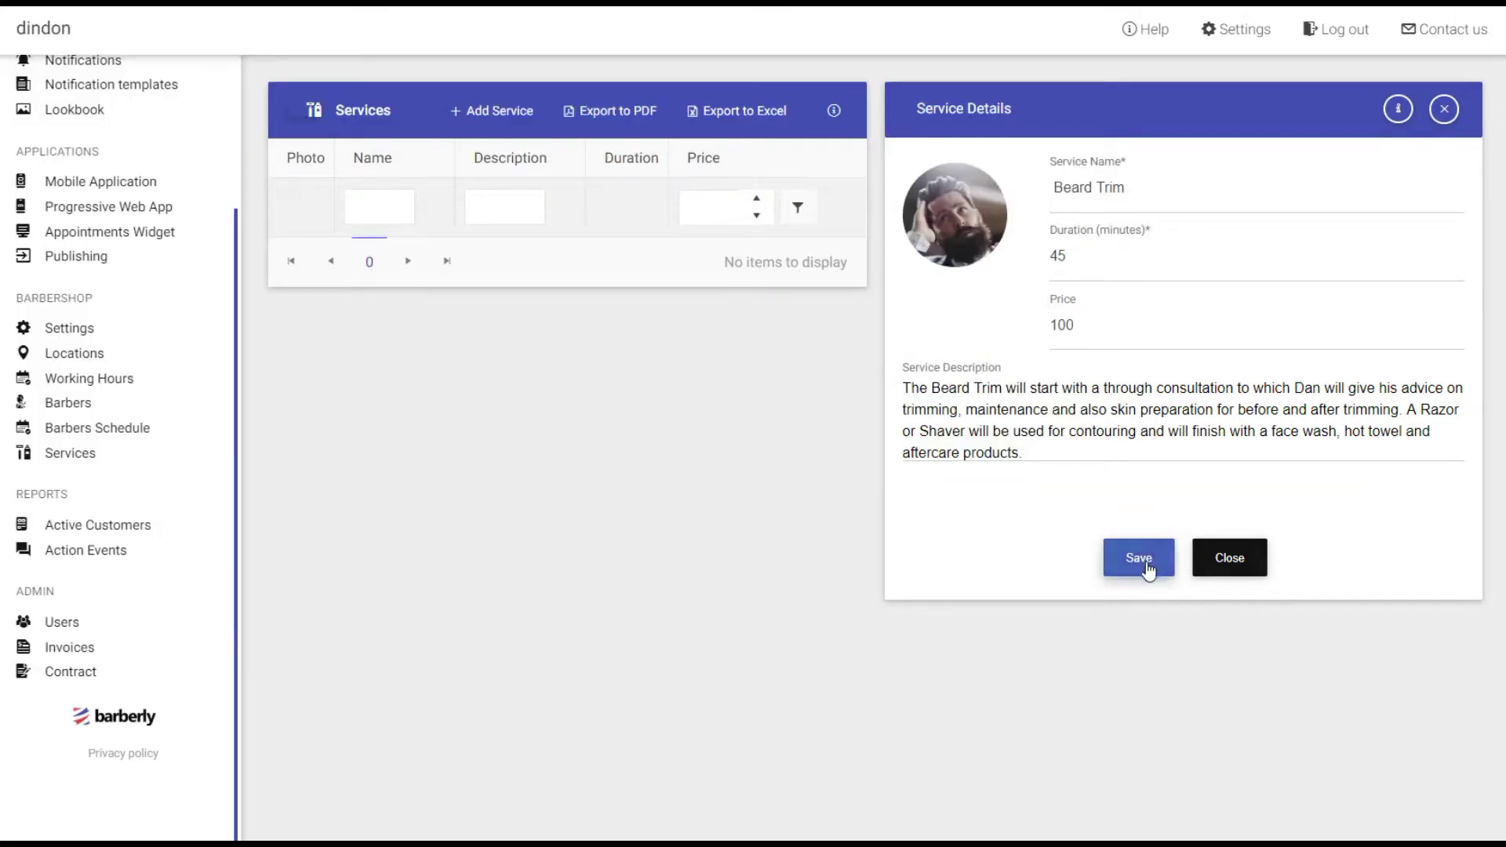
{"action": "left_click", "coordinate": [1143, 564]}
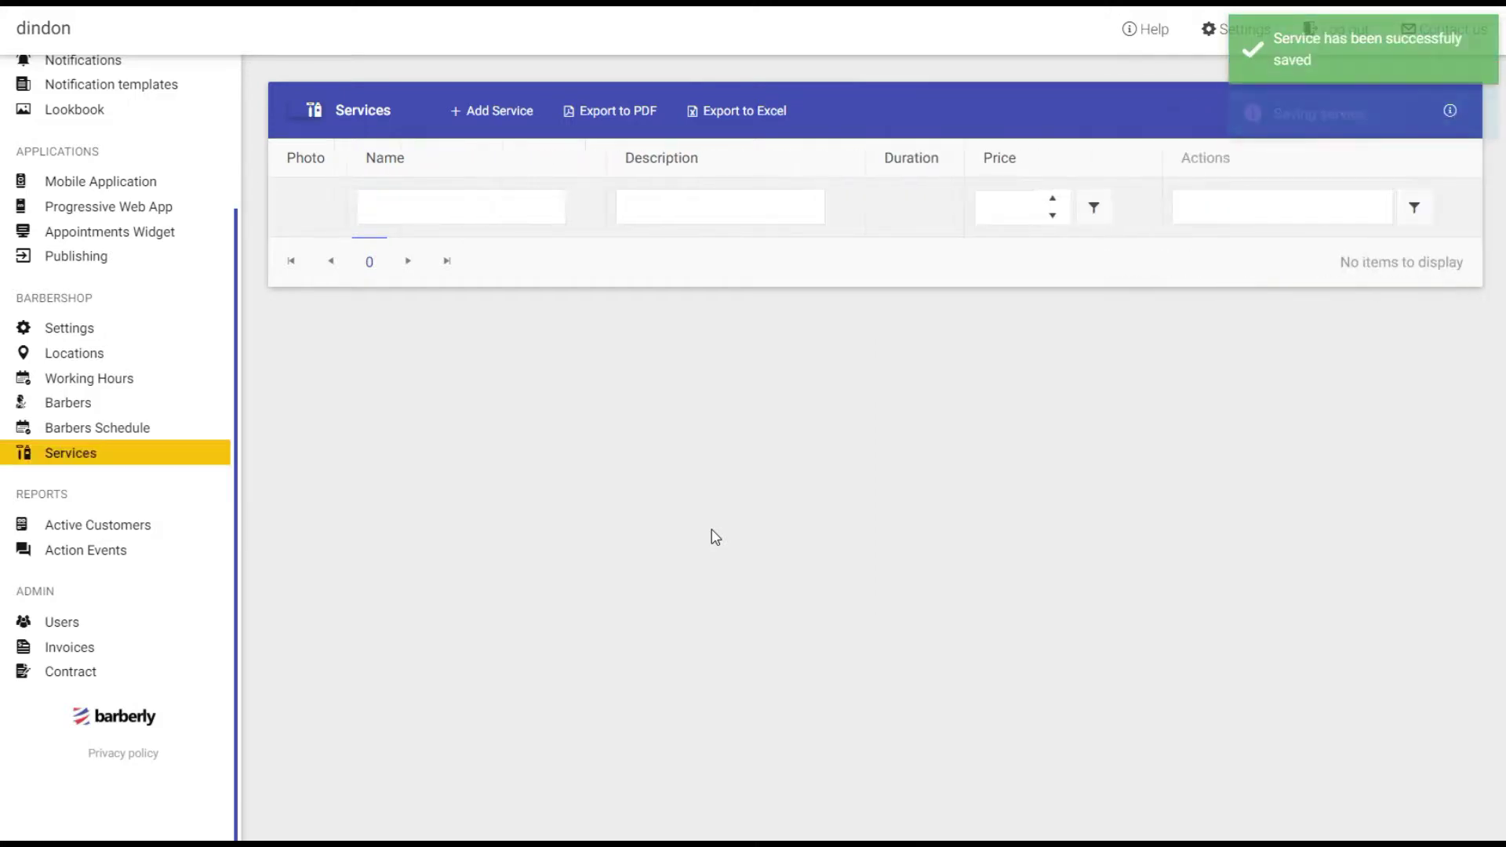
{"action": "left_click", "coordinate": [494, 120]}
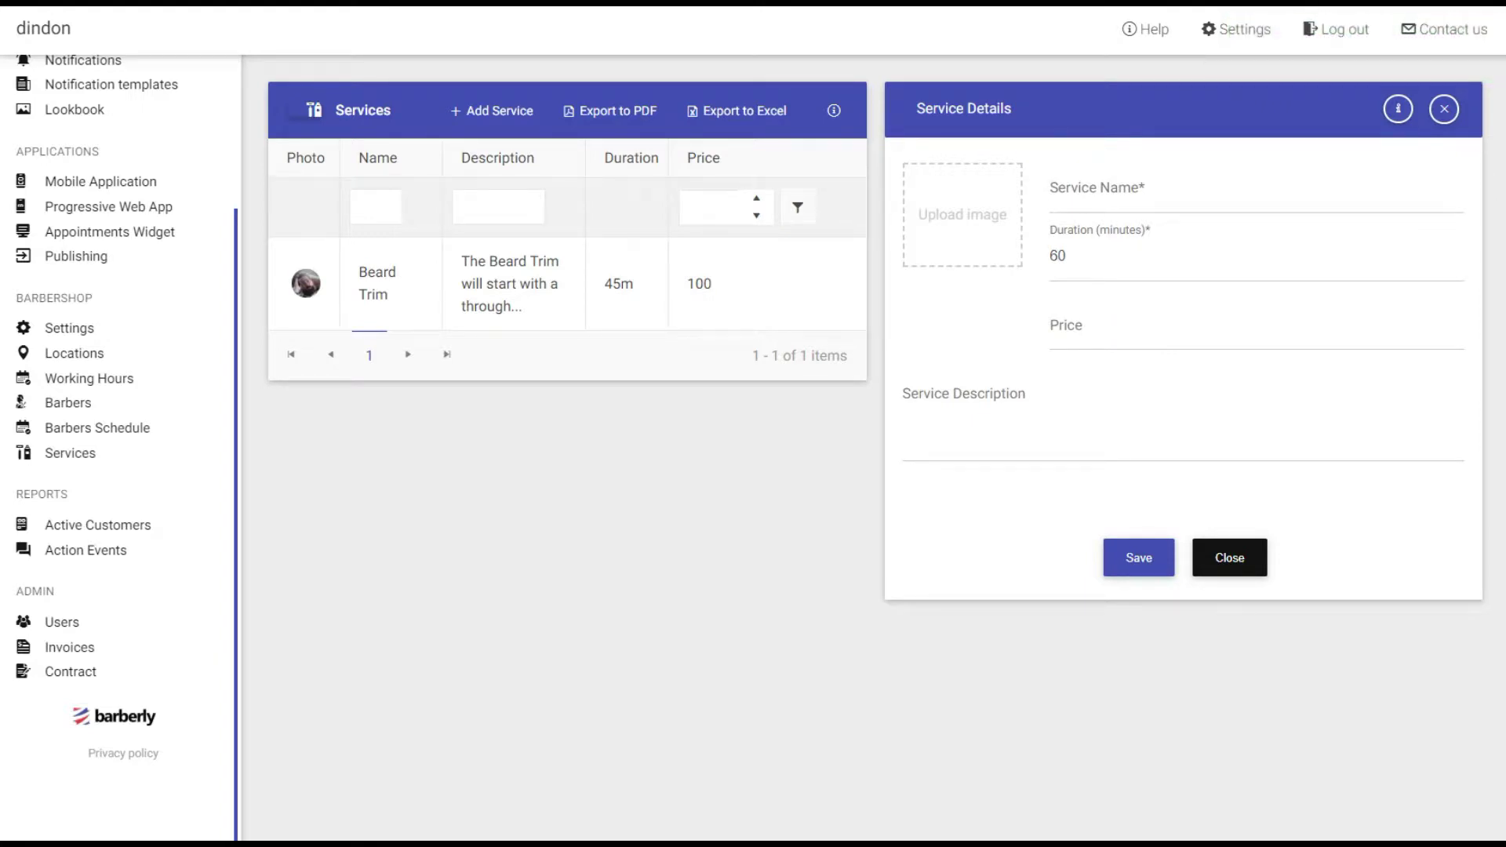
Name the new service Traditional Wet Shave and set its price to 150.
{"action": "left_click", "coordinate": [1108, 191]}
{"action": "type", "text": "Traditional Wet Shave"}
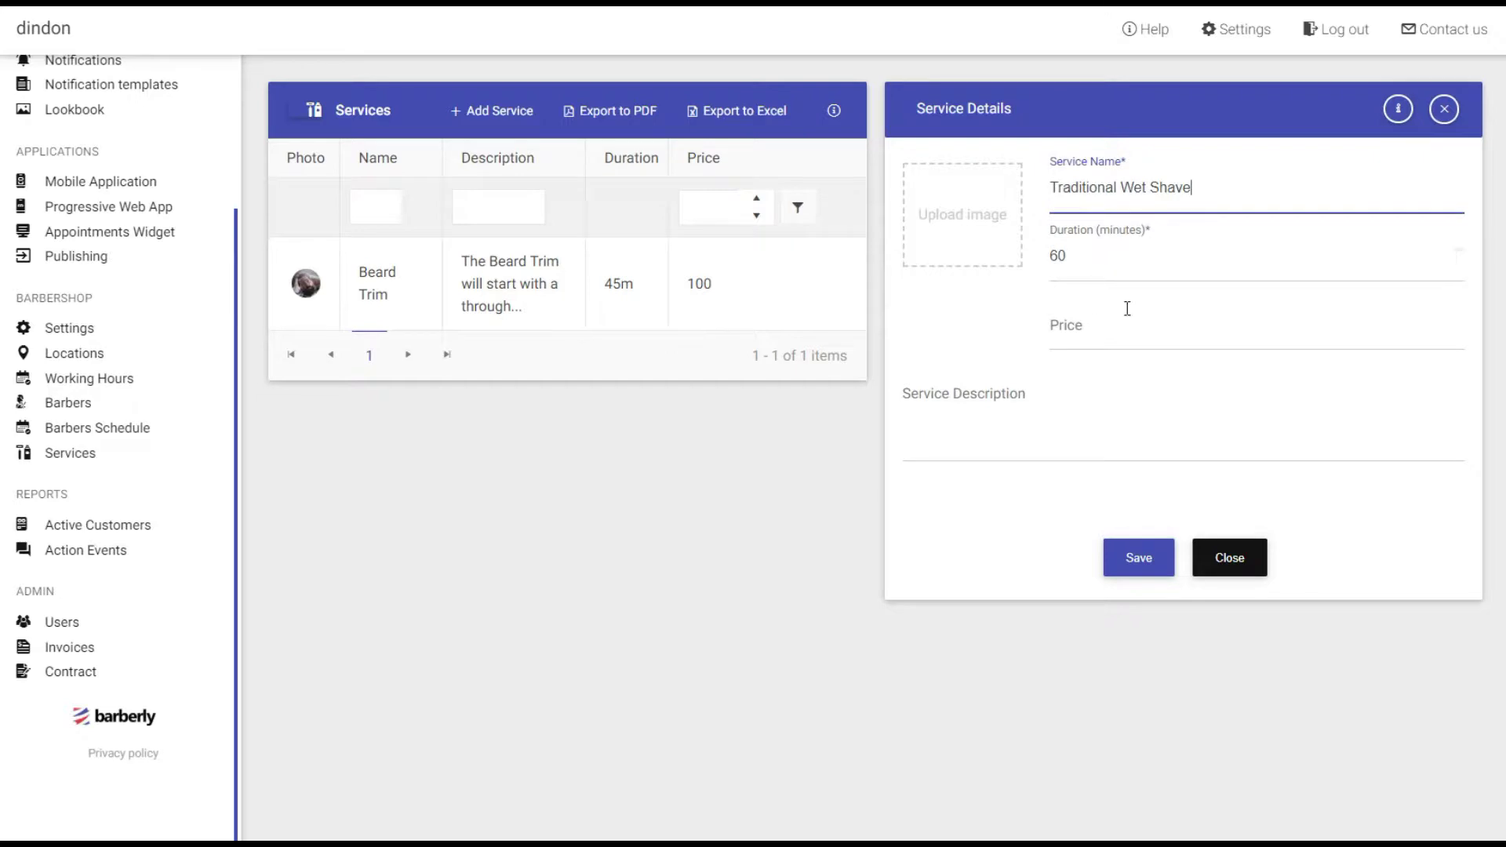
{"action": "left_click", "coordinate": [1097, 252]}
{"action": "left_click", "coordinate": [1107, 336]}
{"action": "type", "text": "150"}
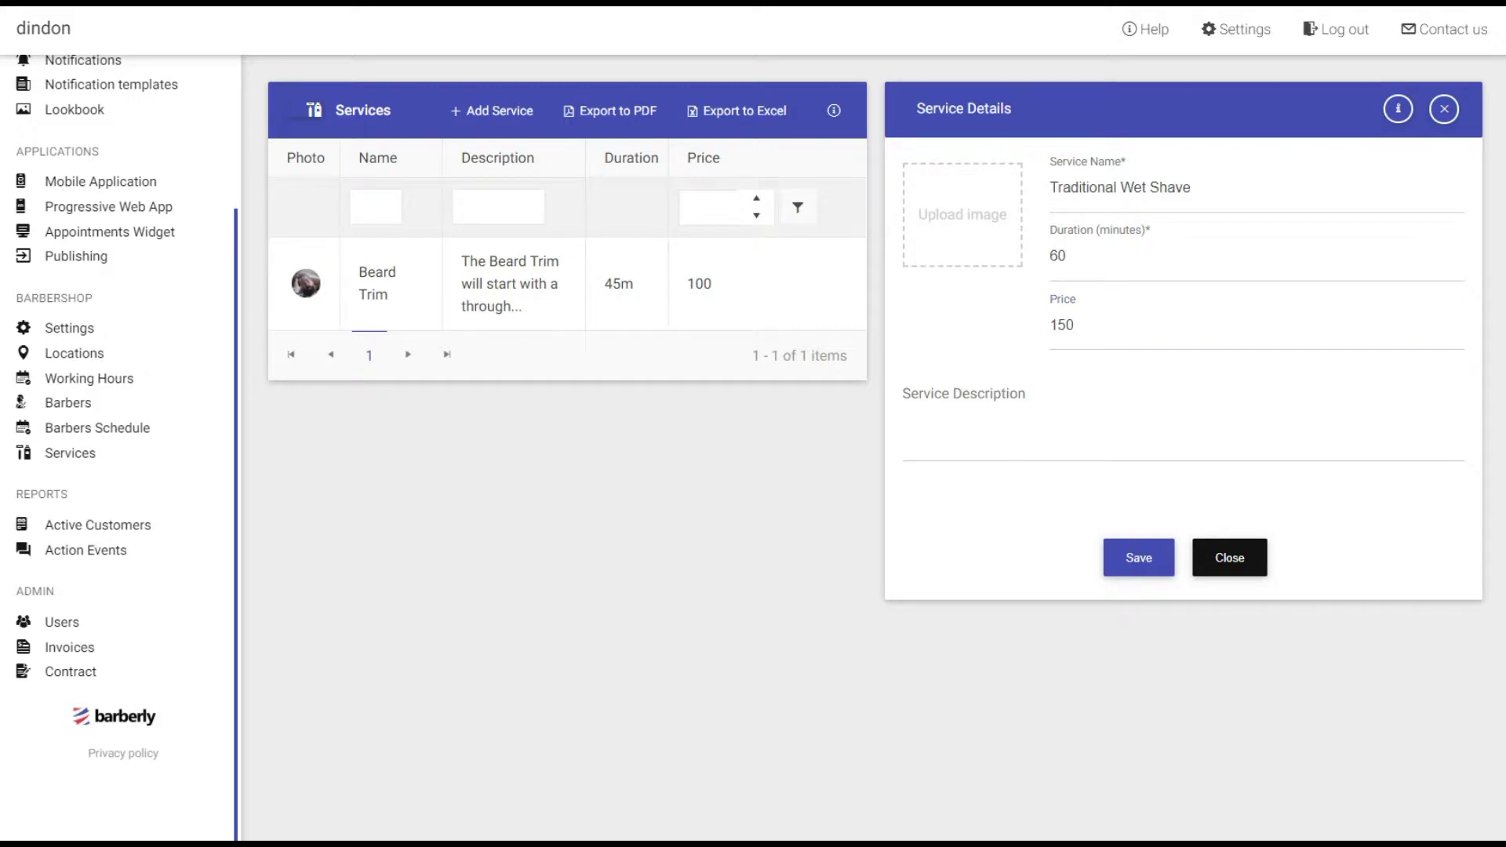
Paste the wet shave description, attach the Trim photo, and save the service.
{"action": "left_click", "coordinate": [970, 422]}
{"action": "key", "text": "ctrl+v"}
{"action": "left_click", "coordinate": [944, 252]}
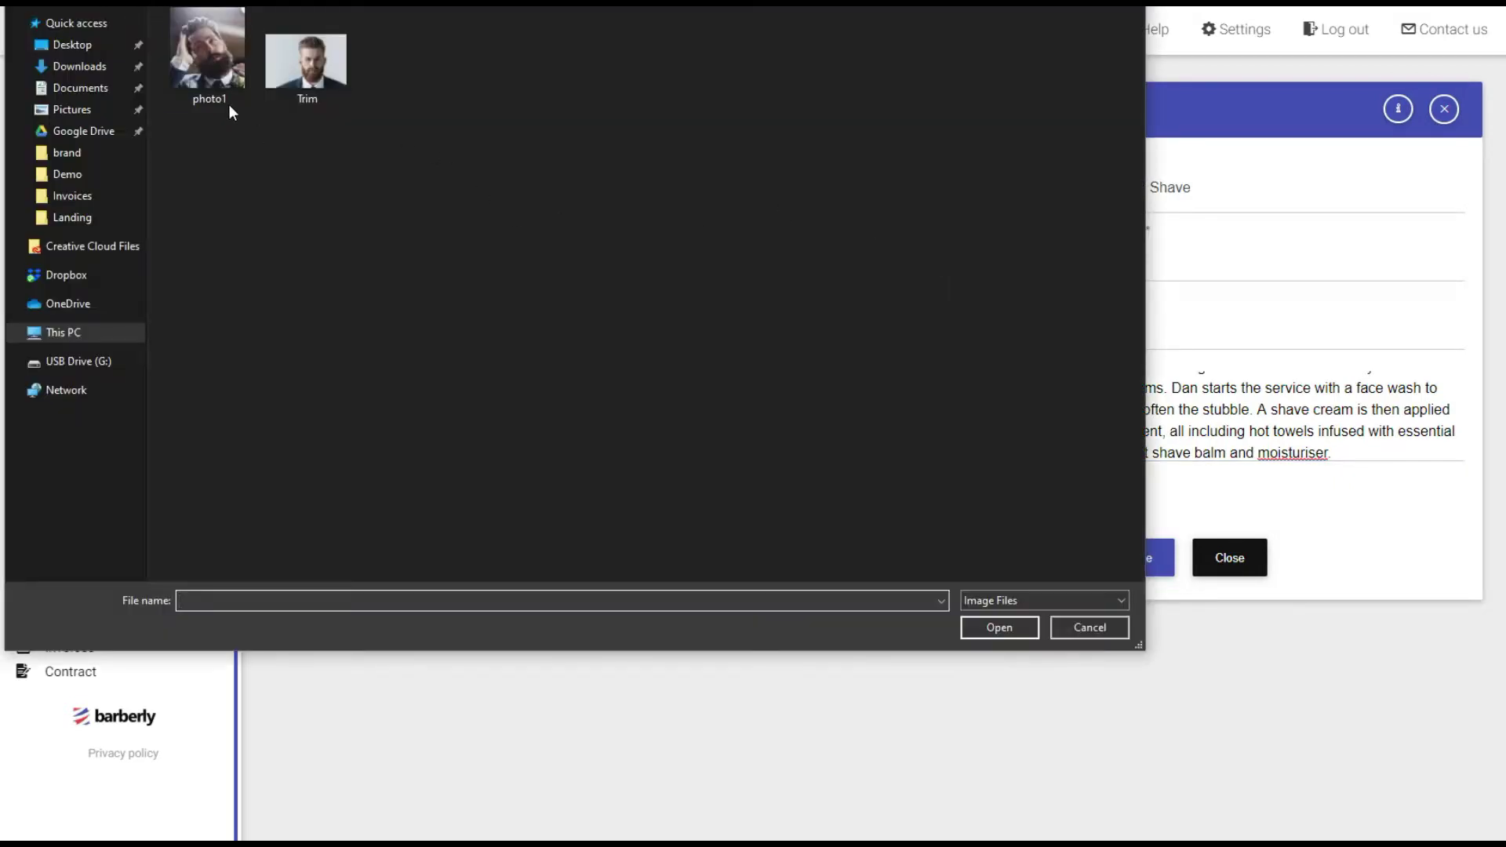
{"action": "double_click", "coordinate": [299, 80]}
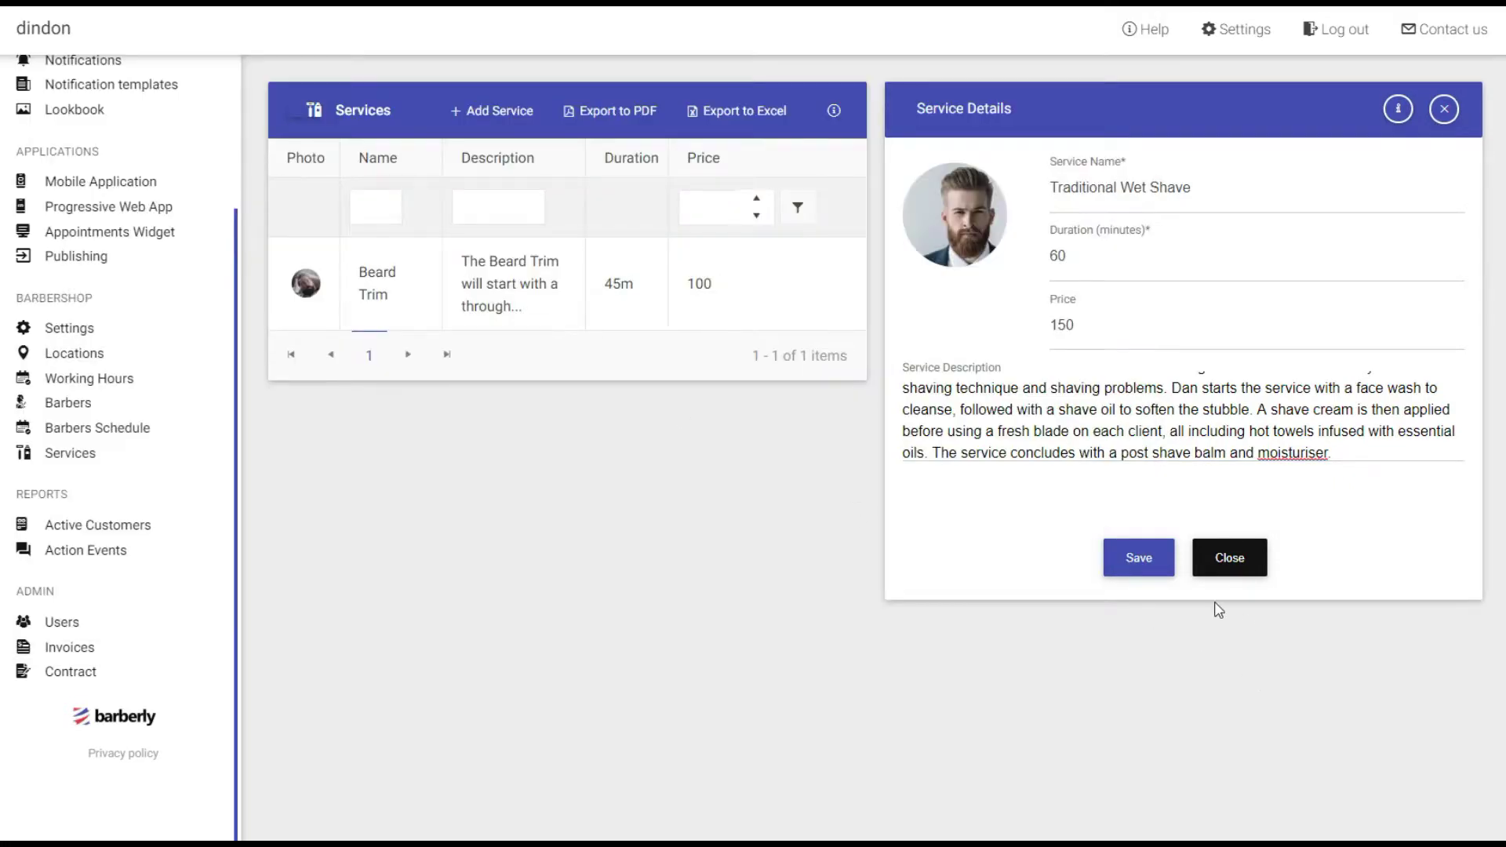
{"action": "left_click", "coordinate": [1138, 557]}
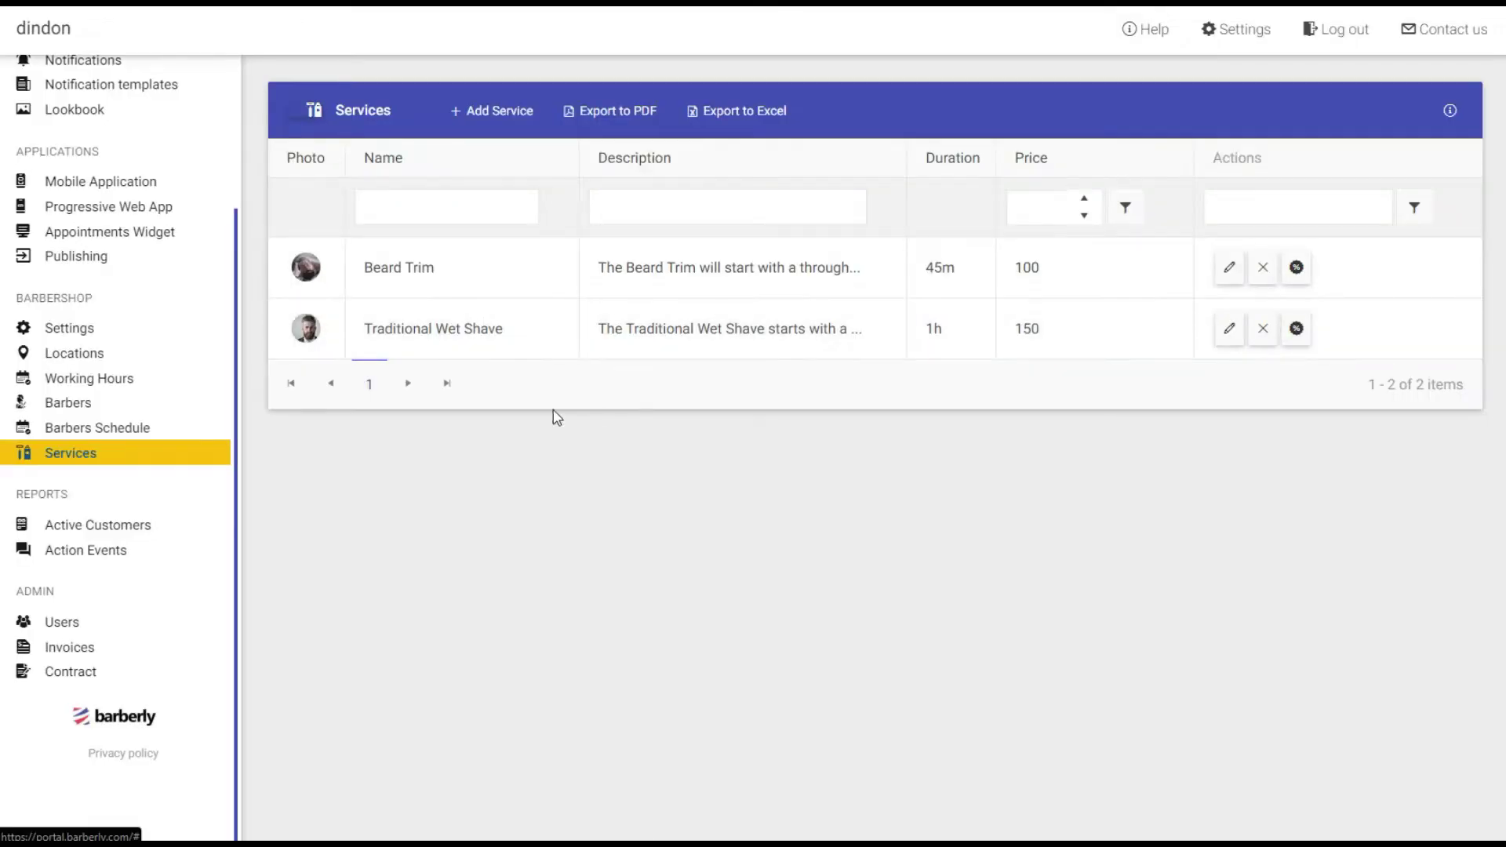
{"action": "left_click", "coordinate": [72, 407]}
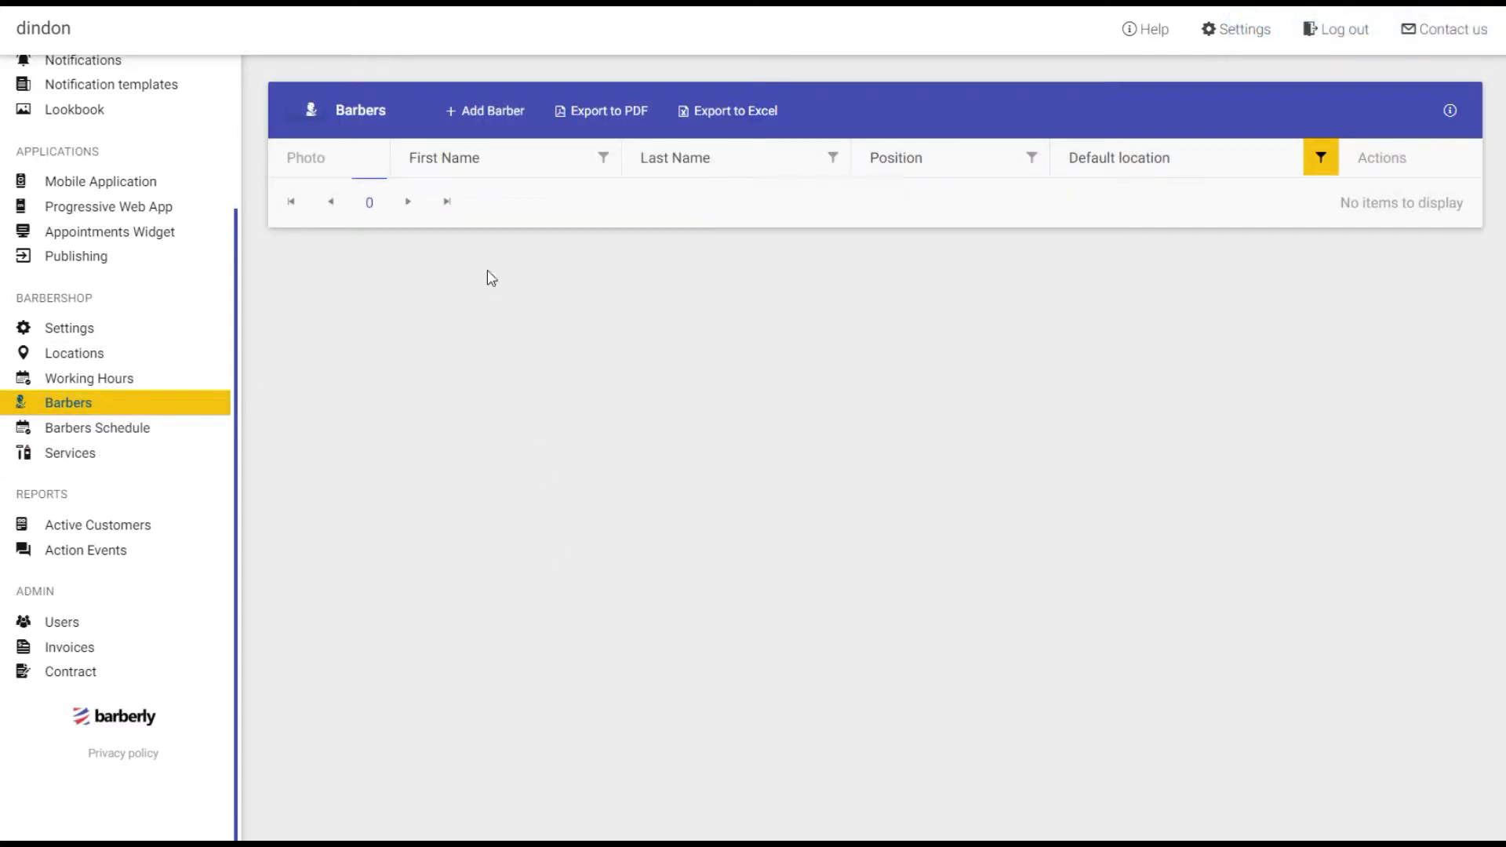
Start a new barber titled Senior Barber and enter the barber's first and last name.
{"action": "left_click", "coordinate": [482, 118]}
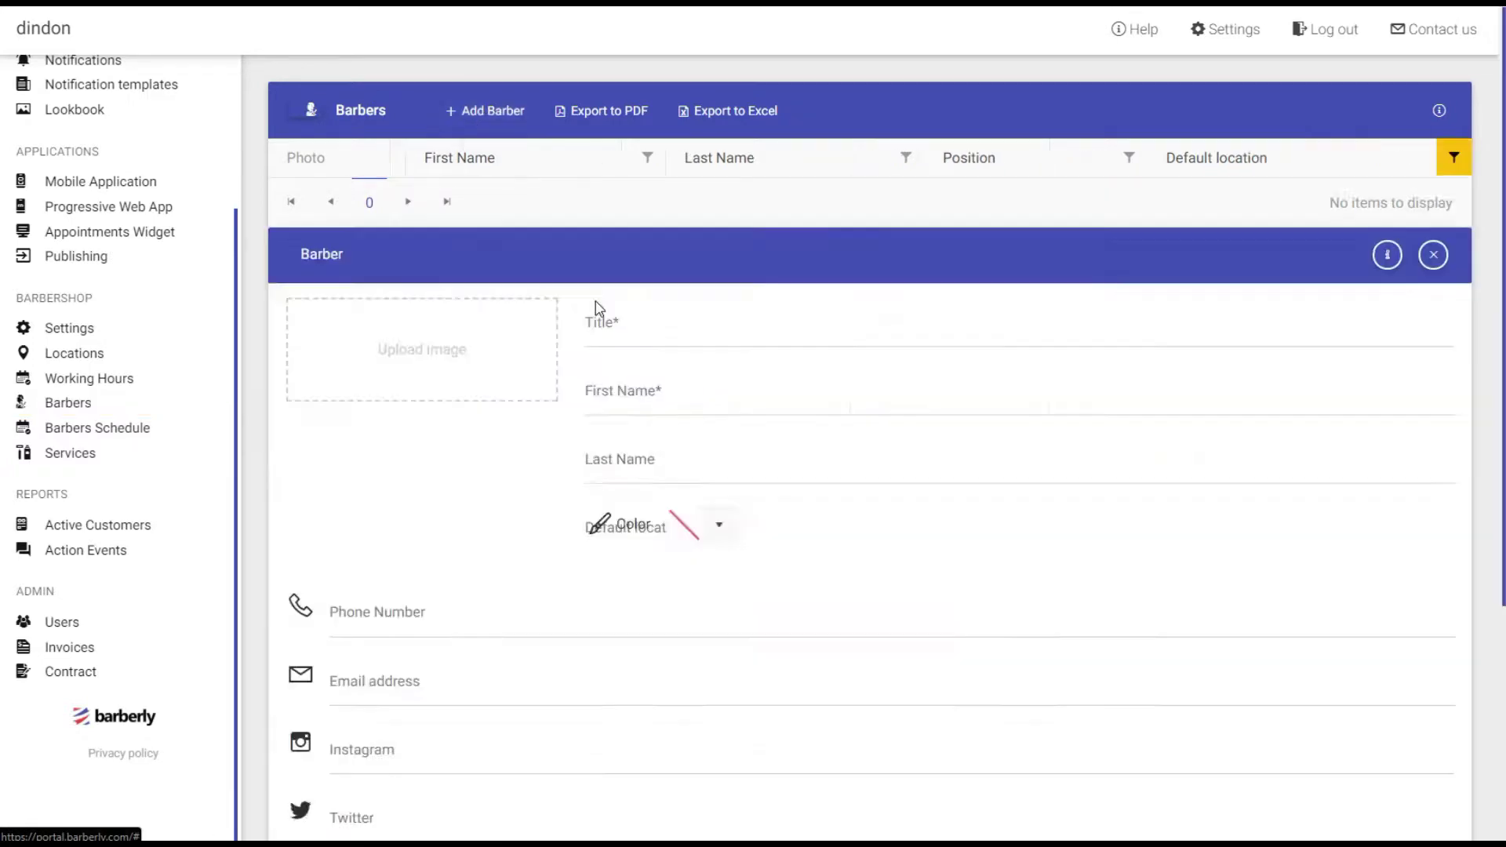
{"action": "left_click", "coordinate": [1131, 185]}
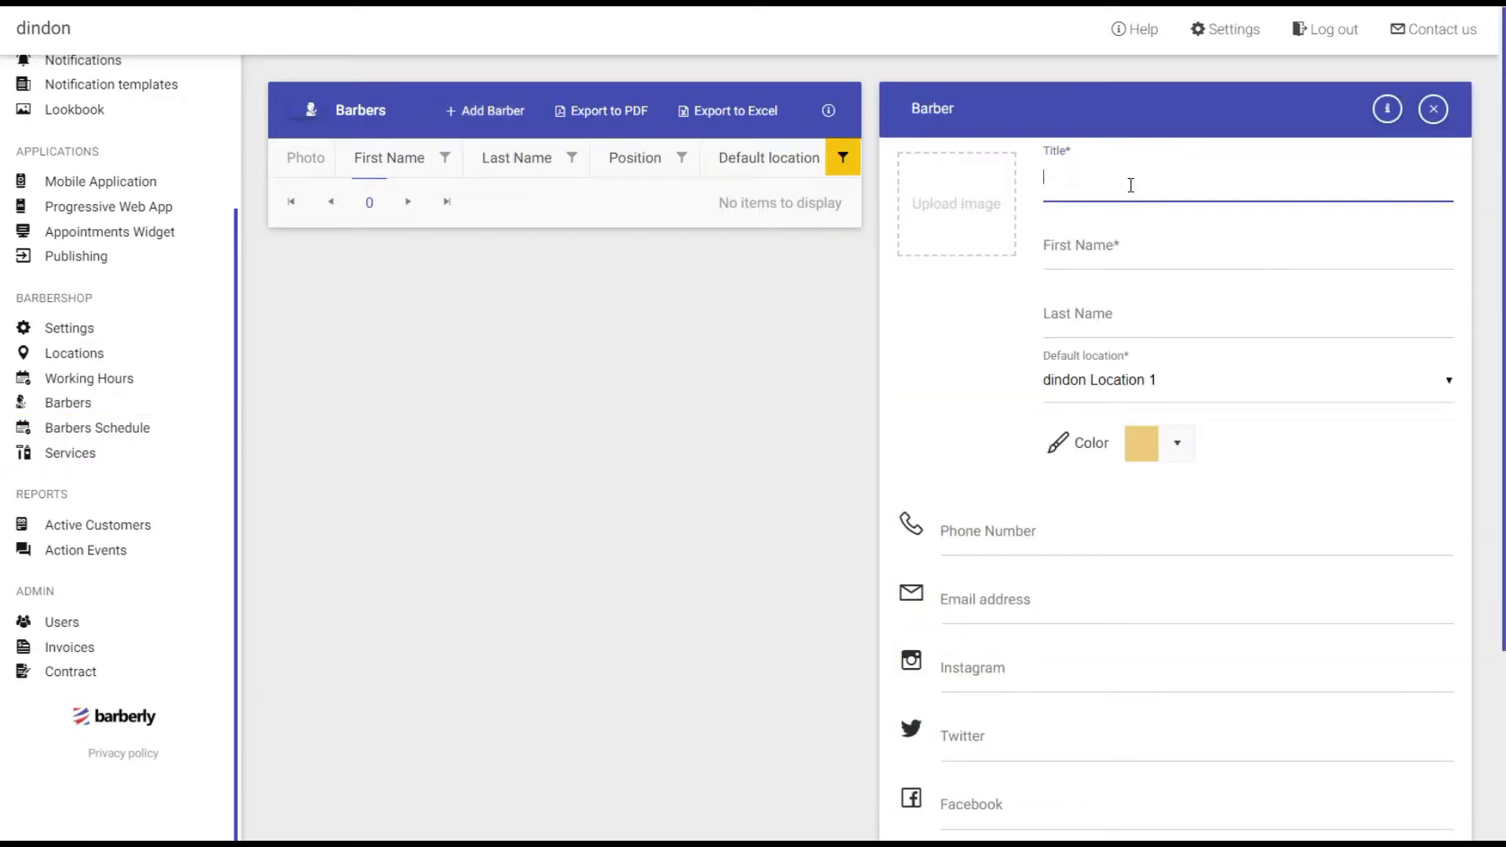
{"action": "type", "text": "Senior Barber"}
{"action": "left_click", "coordinate": [1099, 251]}
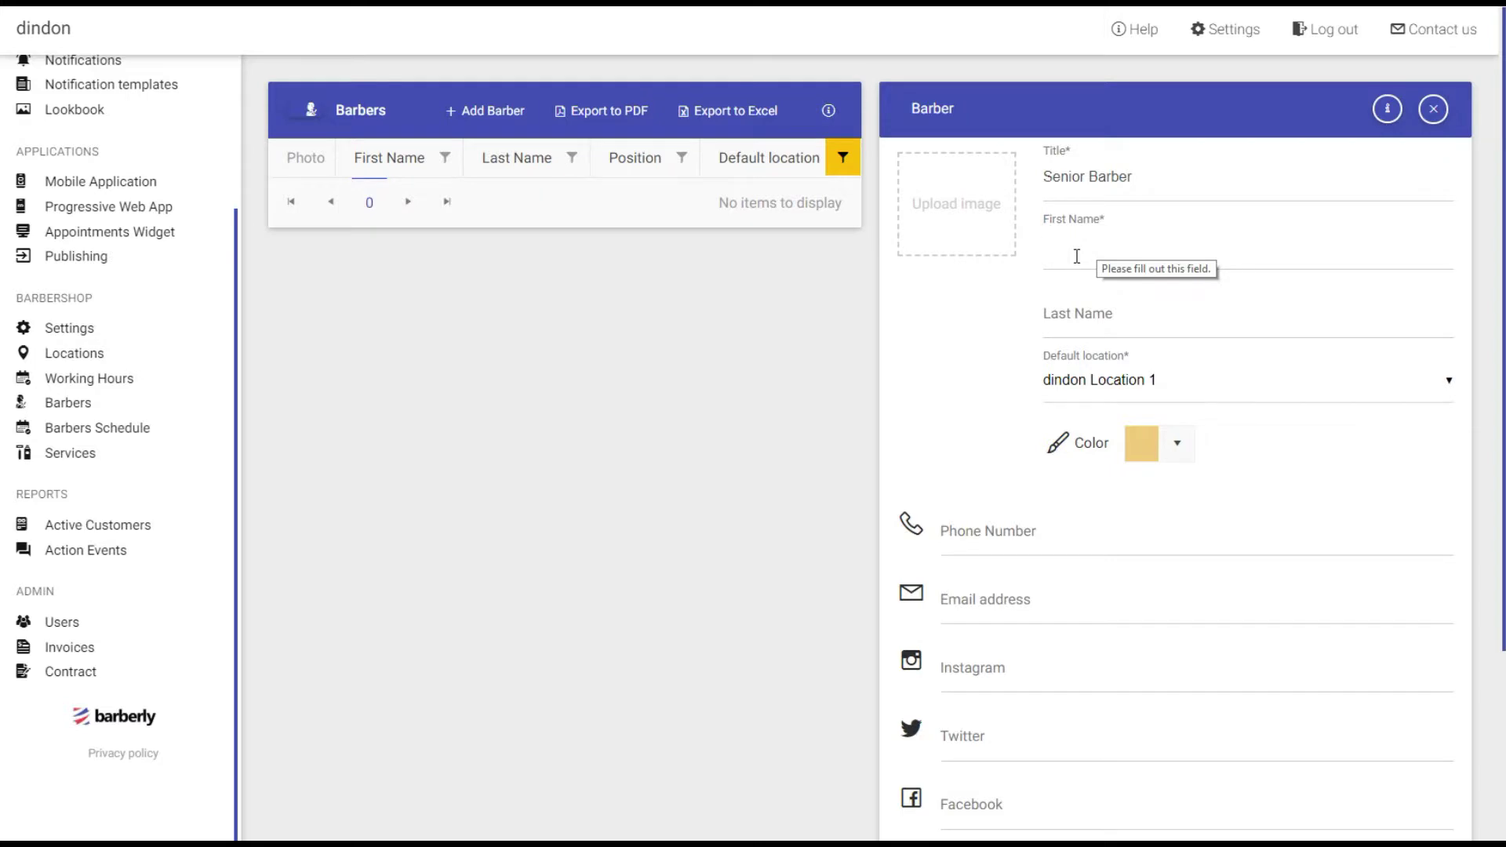
{"action": "left_click", "coordinate": [1078, 256]}
{"action": "type", "text": "John"}
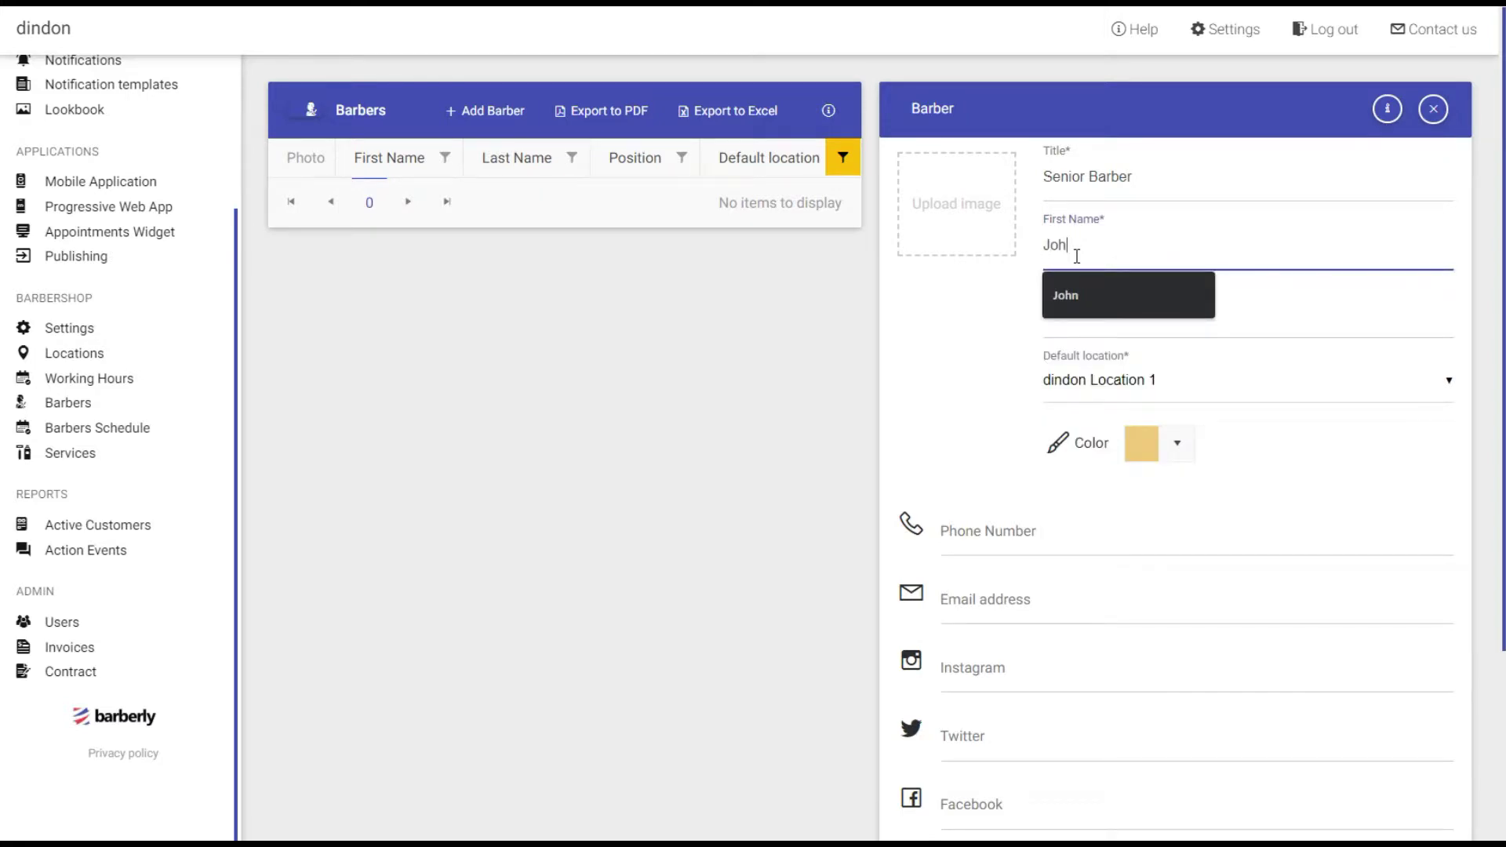
{"action": "left_click", "coordinate": [1098, 321]}
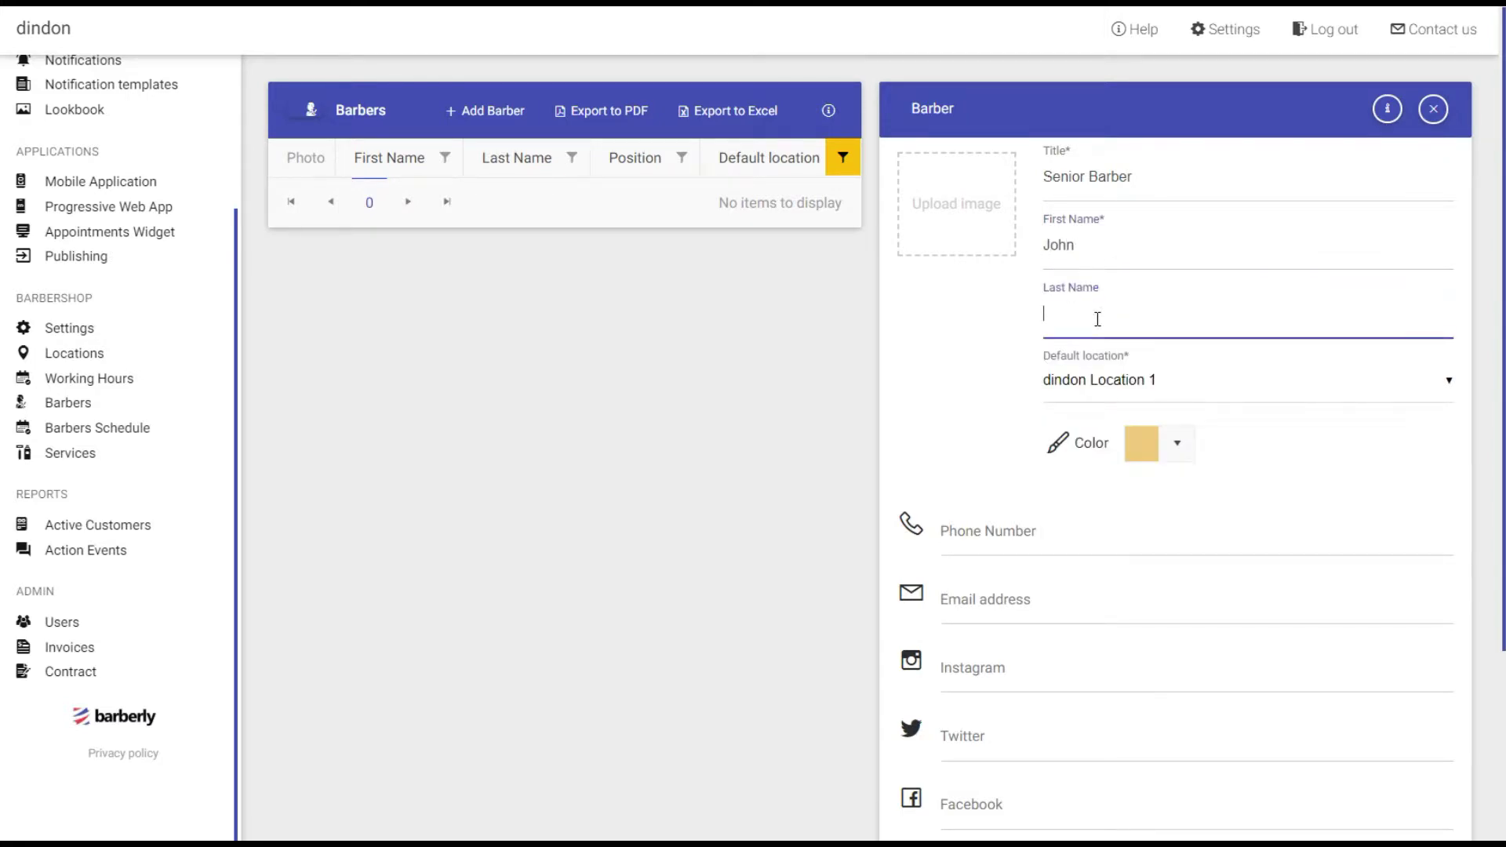
{"action": "type", "text": "Dow"}
{"action": "left_click", "coordinate": [967, 388]}
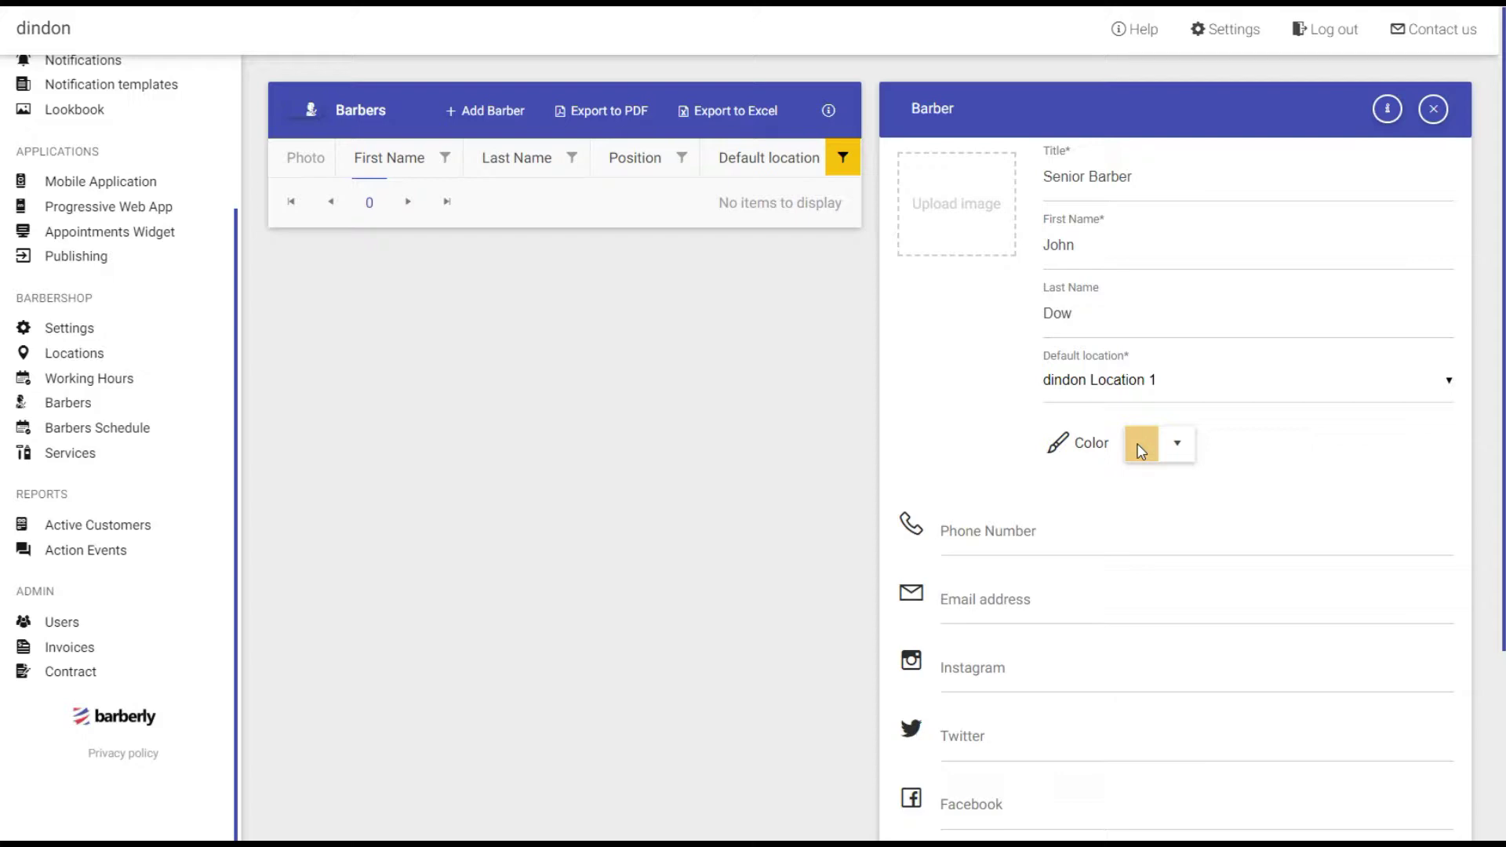
{"action": "left_click", "coordinate": [1142, 452]}
Set the Senior Barber's colour to violet, attach a photo, and save the barber.
{"action": "left_click_drag", "start_coordinate": [1162, 684], "coordinate": [1291, 685]}
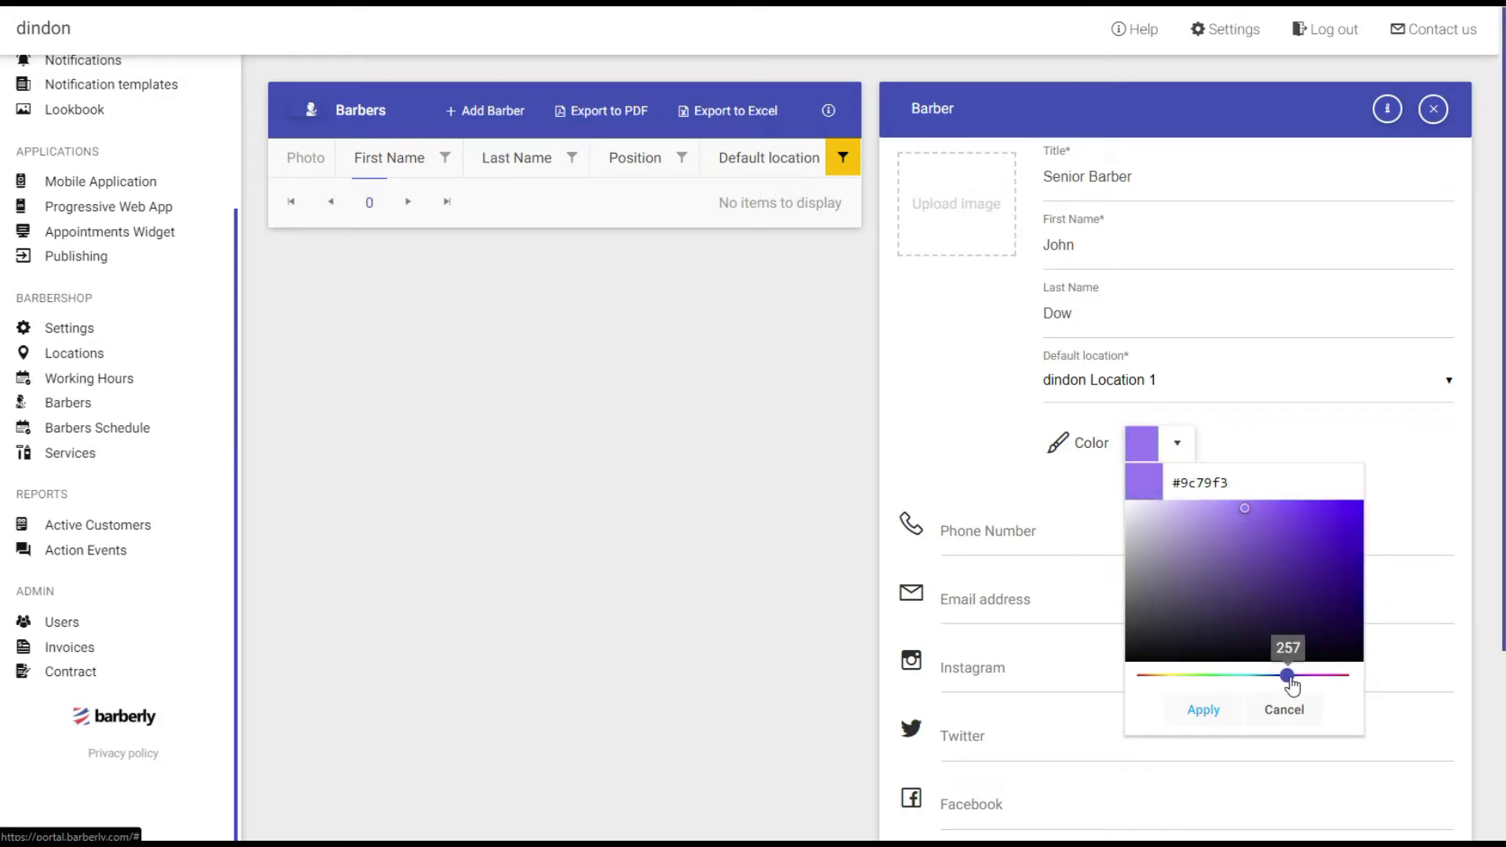
{"action": "left_click", "coordinate": [1202, 710]}
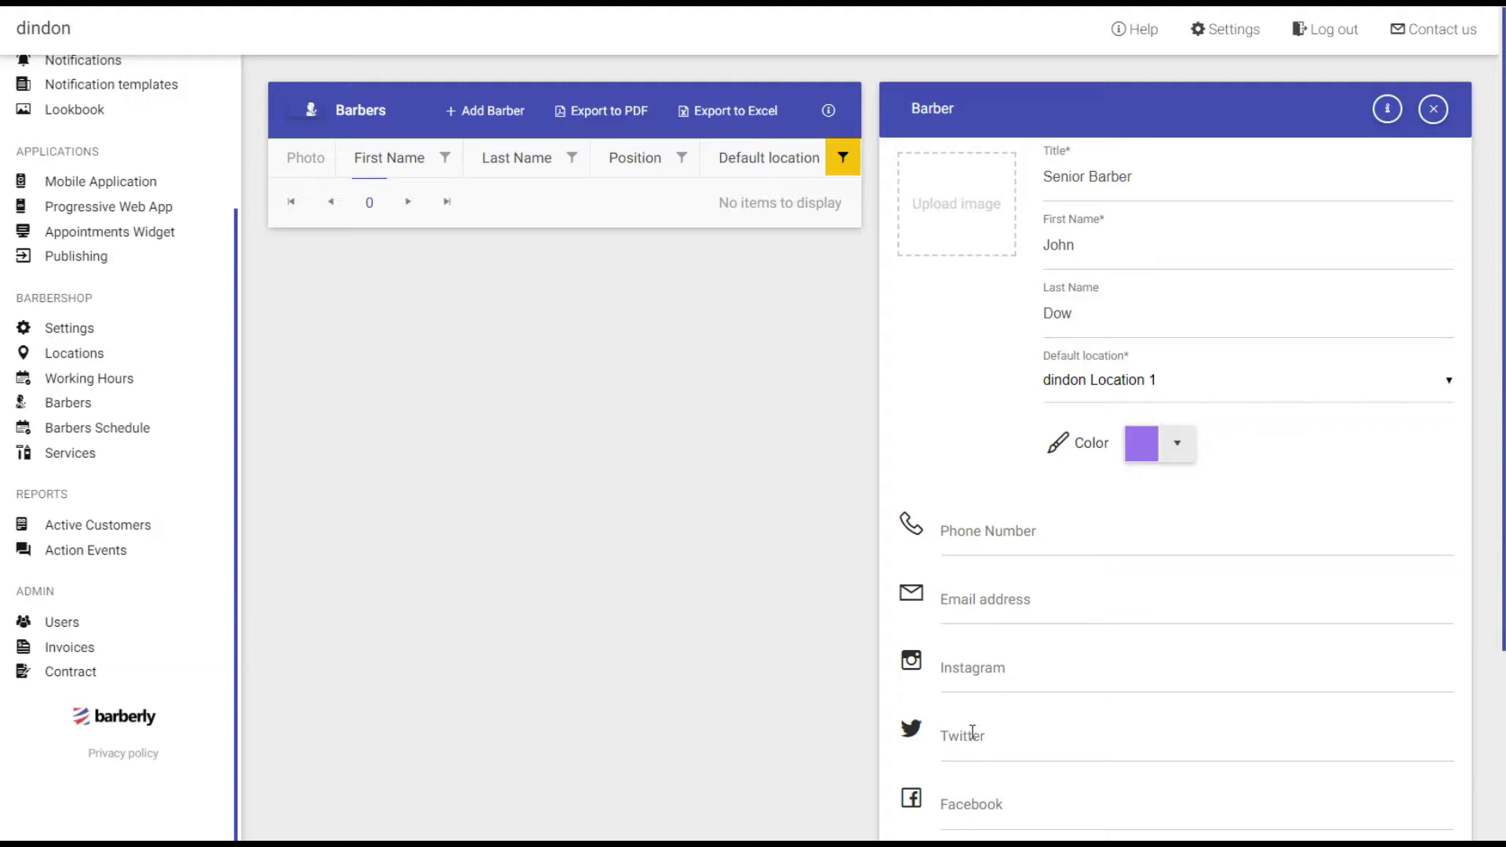
{"action": "scroll", "coordinate": [1147, 639], "scroll_direction": "down", "scroll_amount": 1}
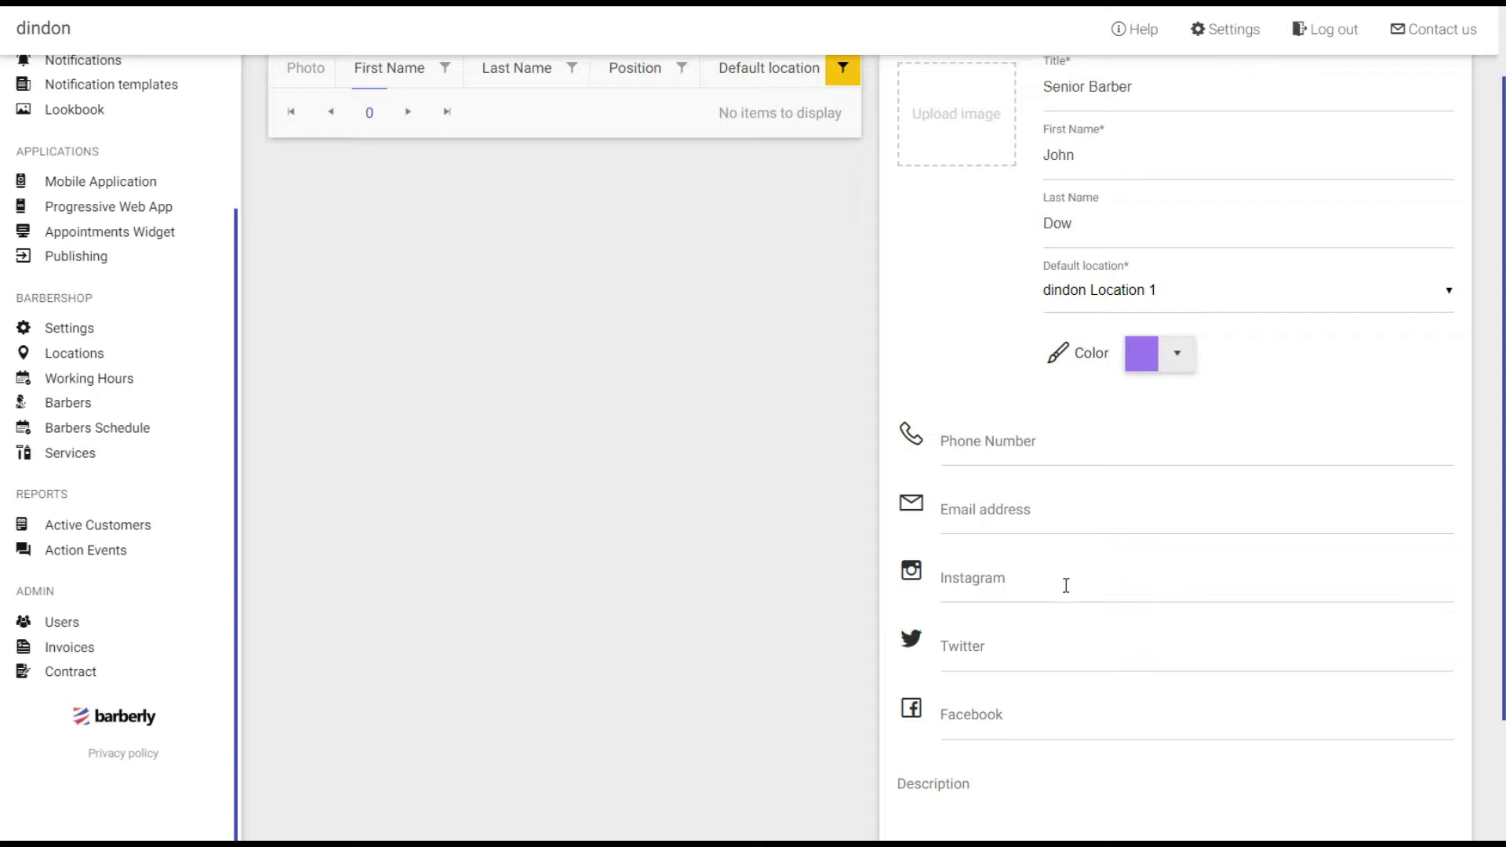
{"action": "scroll", "coordinate": [1033, 609], "scroll_direction": "up", "scroll_amount": 1}
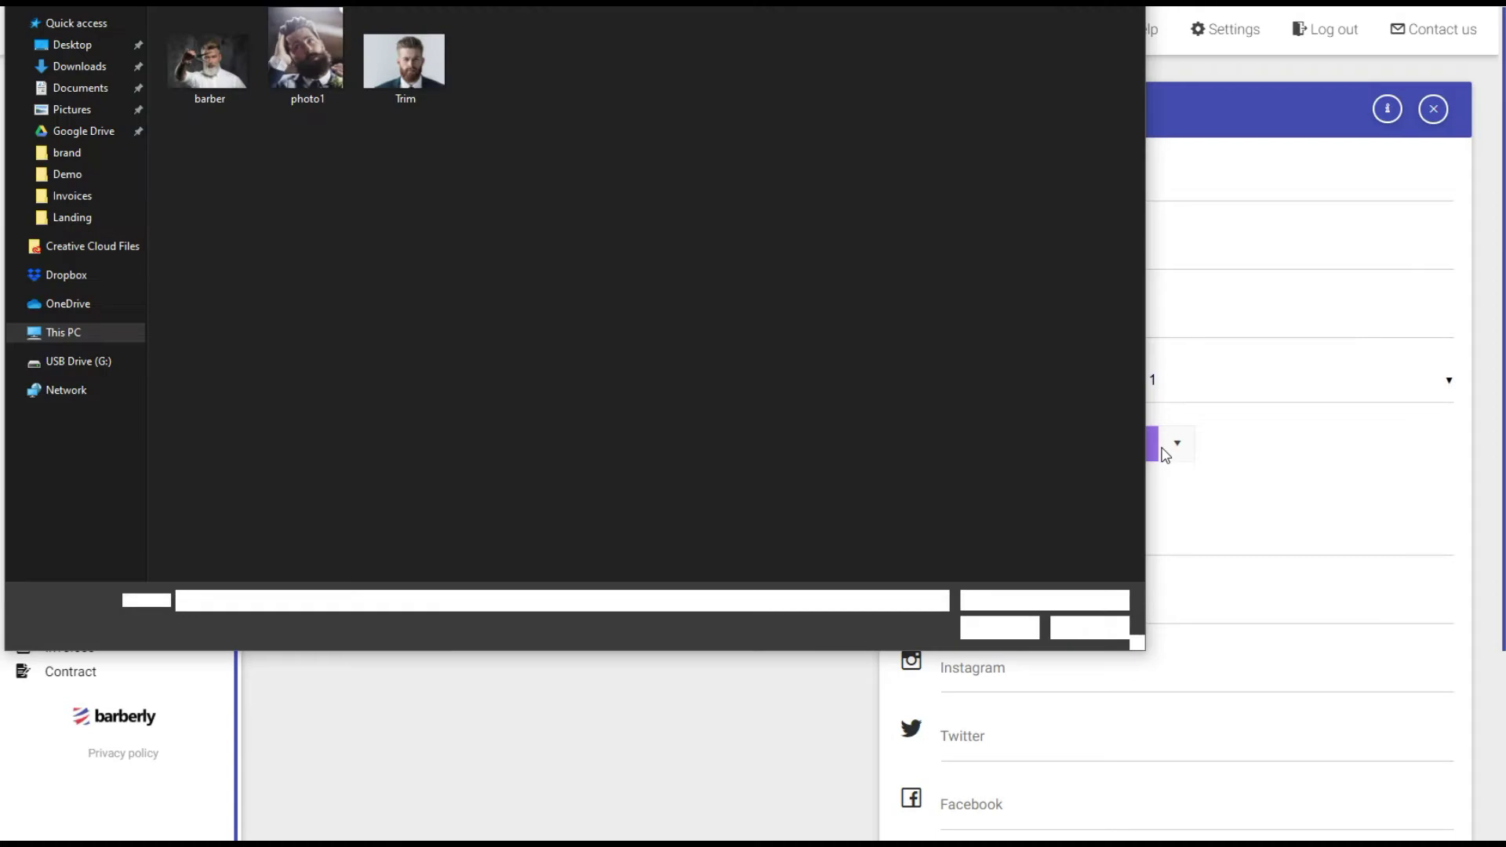
{"action": "double_click", "coordinate": [234, 93]}
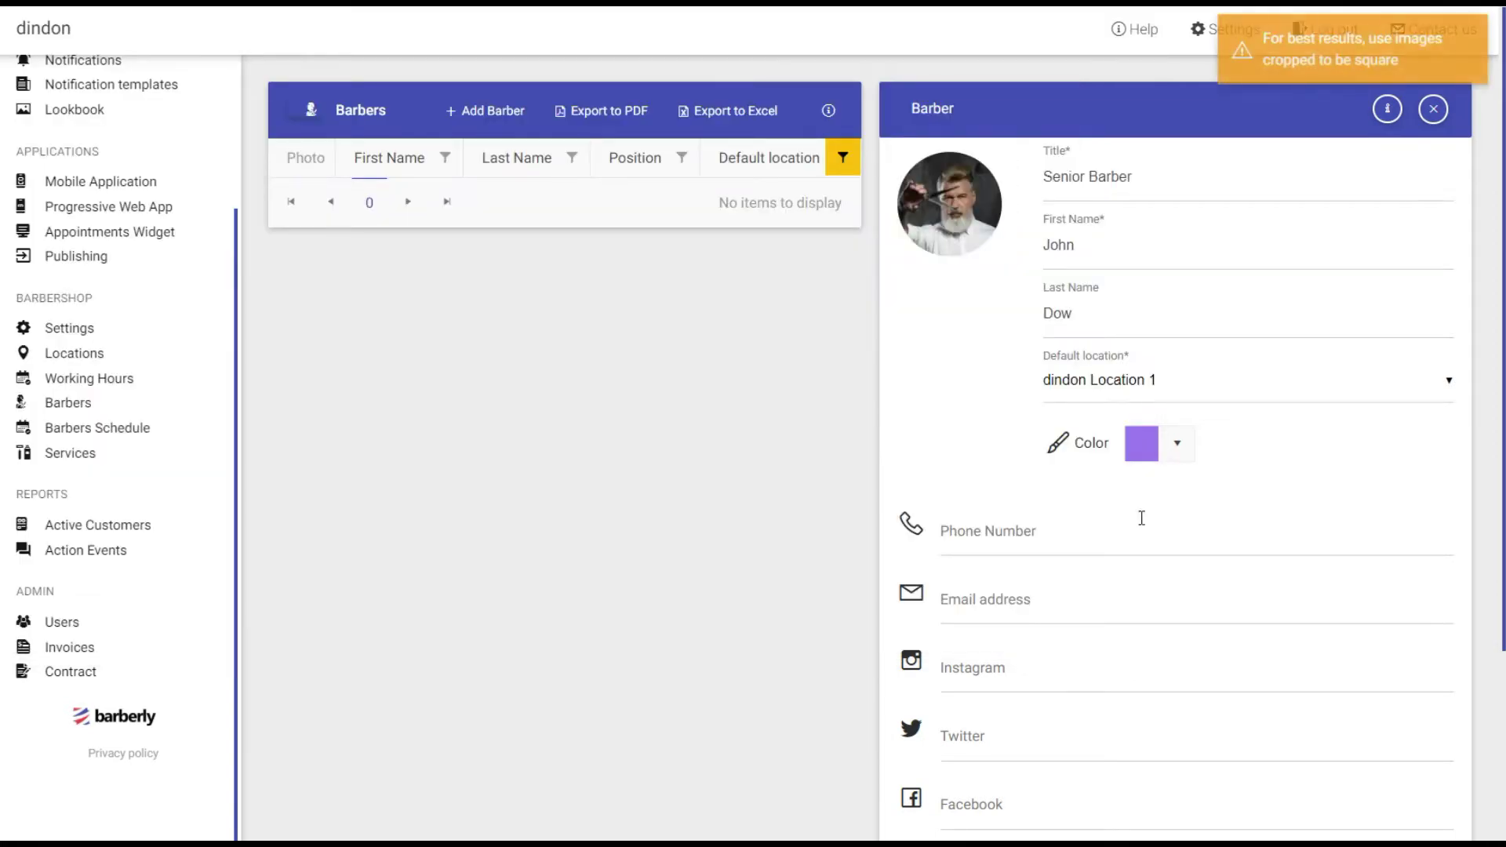
{"action": "scroll", "coordinate": [977, 409], "scroll_direction": "down", "scroll_amount": 2}
{"action": "scroll", "coordinate": [980, 409], "scroll_direction": "down", "scroll_amount": 1}
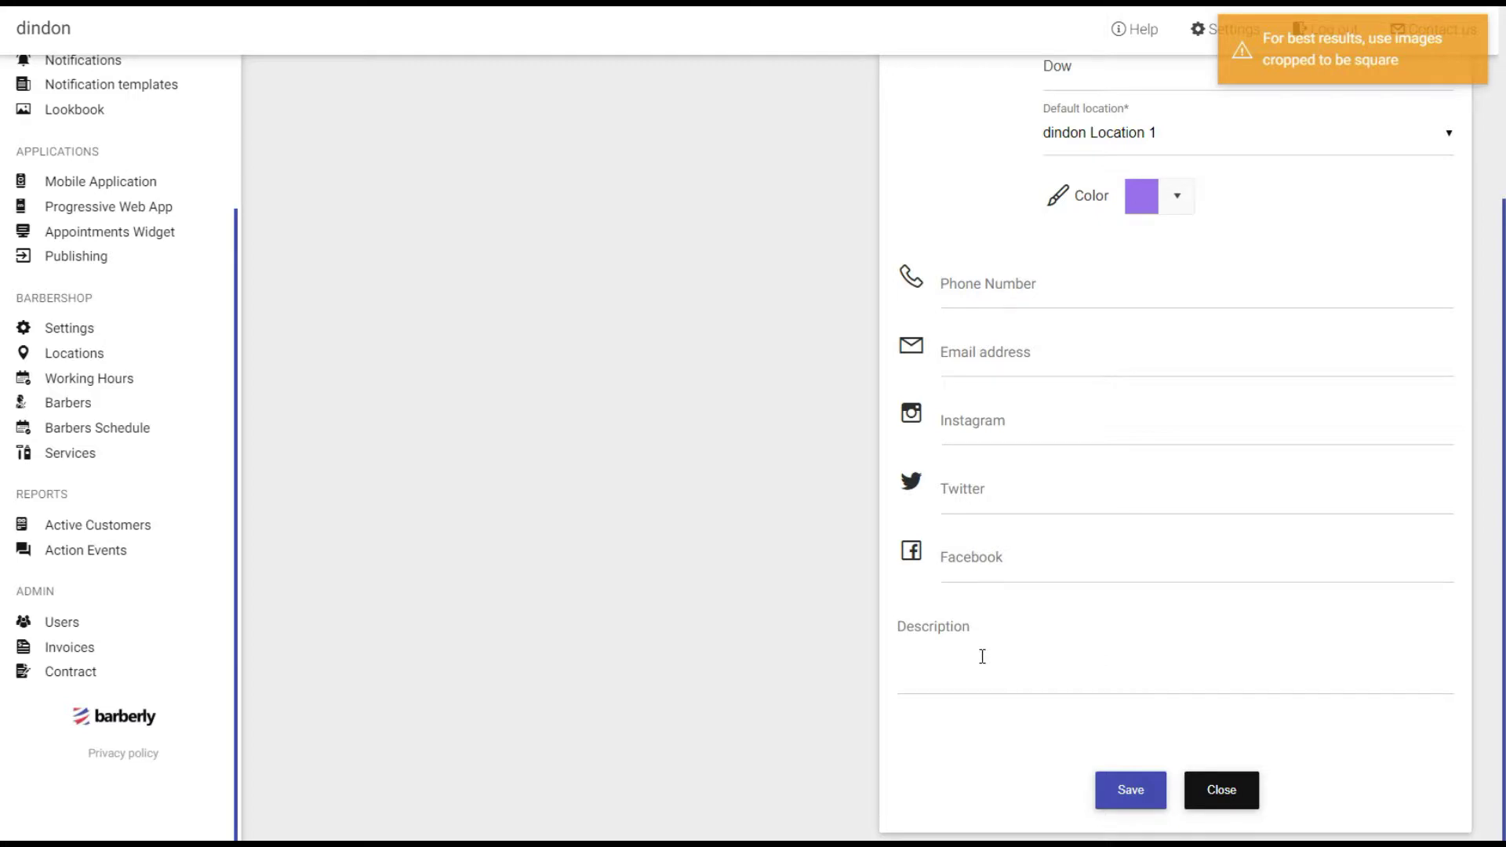
{"action": "left_click", "coordinate": [1130, 791]}
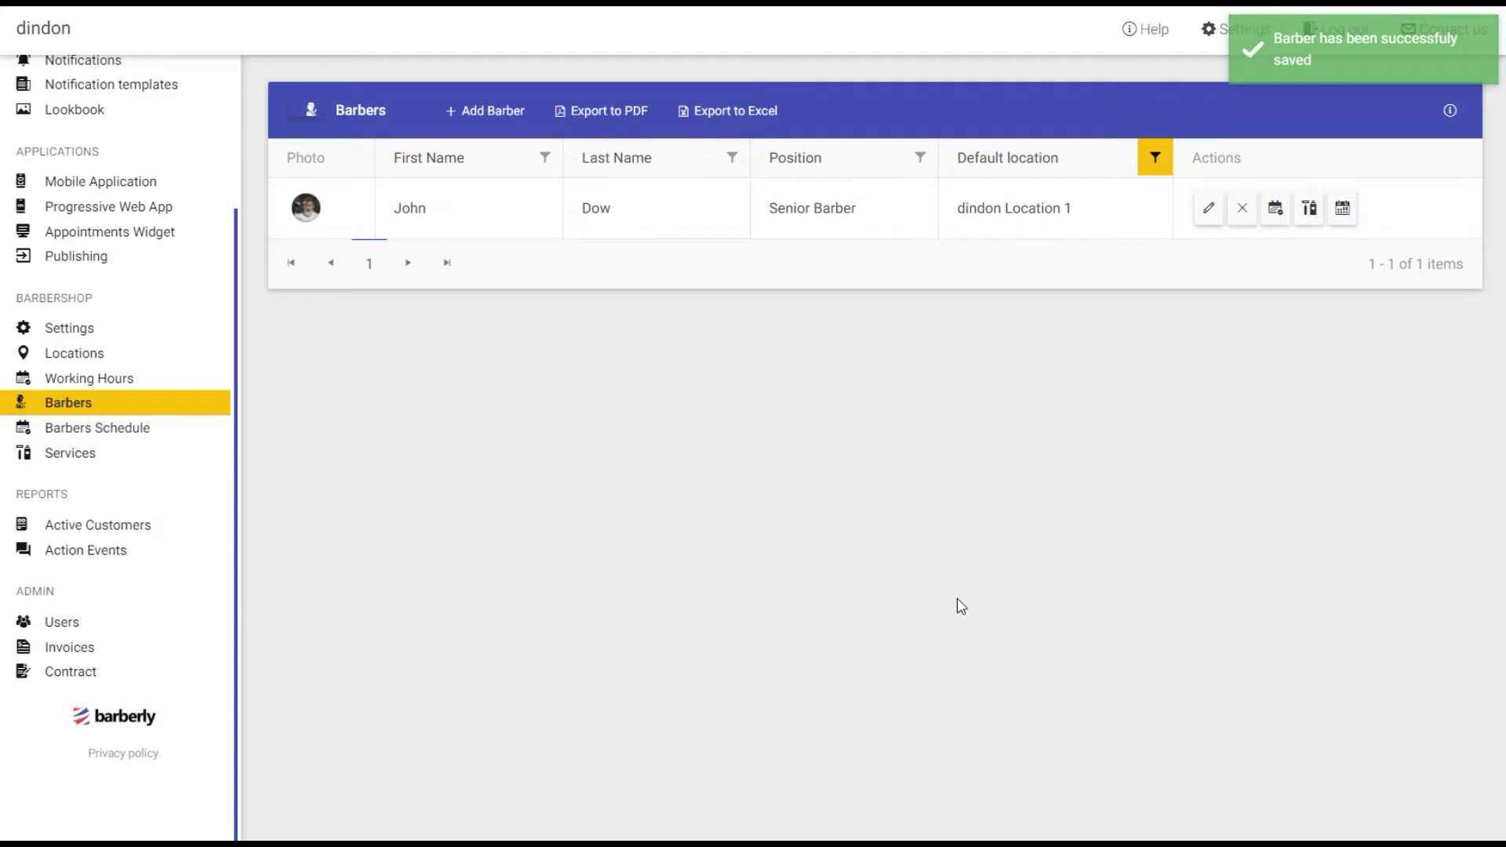
Add a barber titled Barber with the barber's first and last name, and save.
{"action": "left_click", "coordinate": [482, 115]}
{"action": "left_click", "coordinate": [1078, 192]}
{"action": "type", "text": "Barber"}
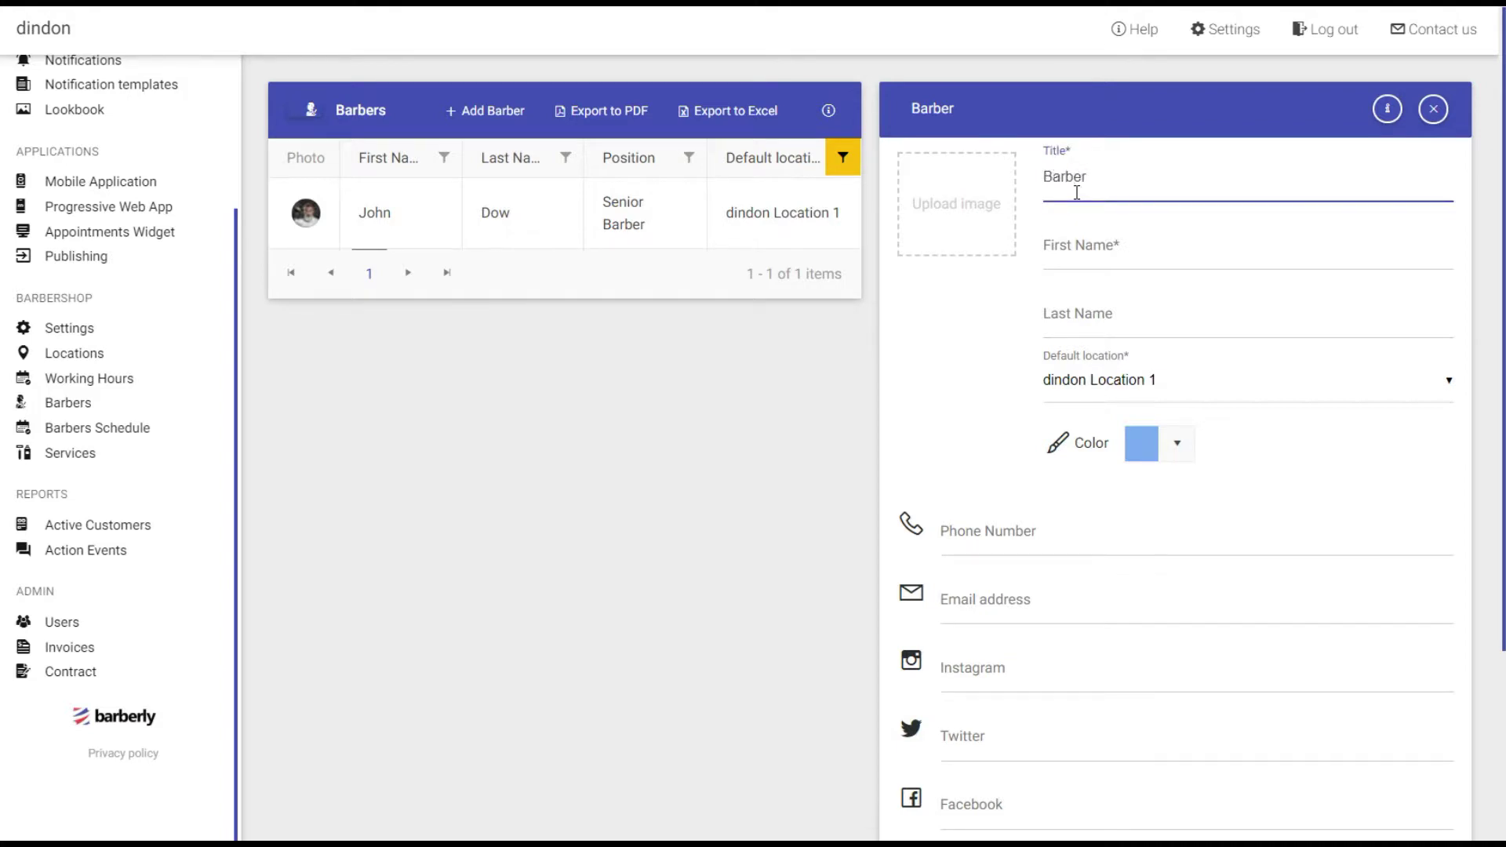
{"action": "left_click", "coordinate": [1115, 236]}
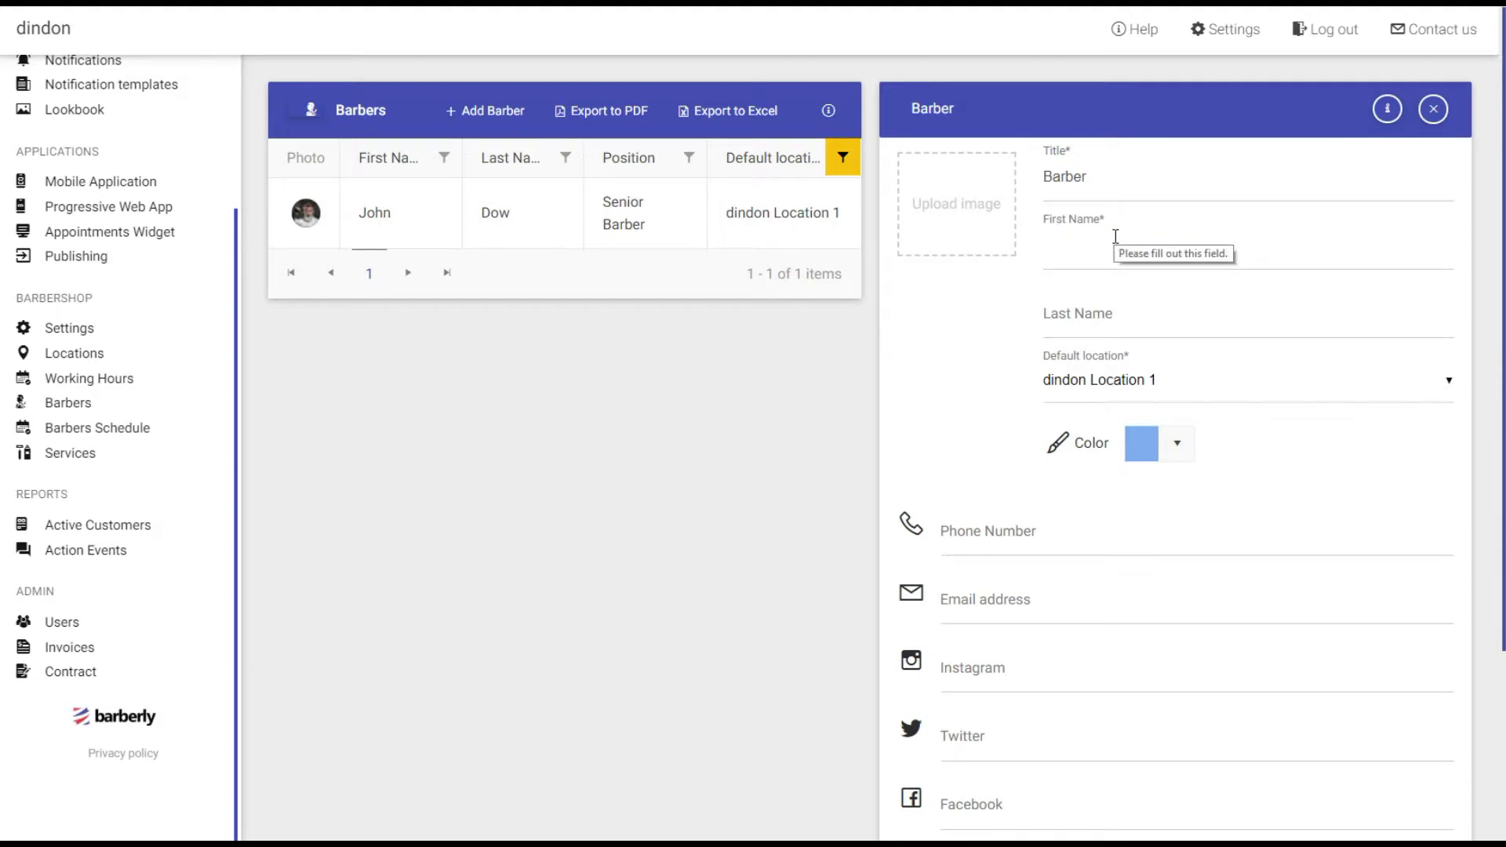
{"action": "left_click", "coordinate": [1064, 247]}
{"action": "type", "text": "Richard"}
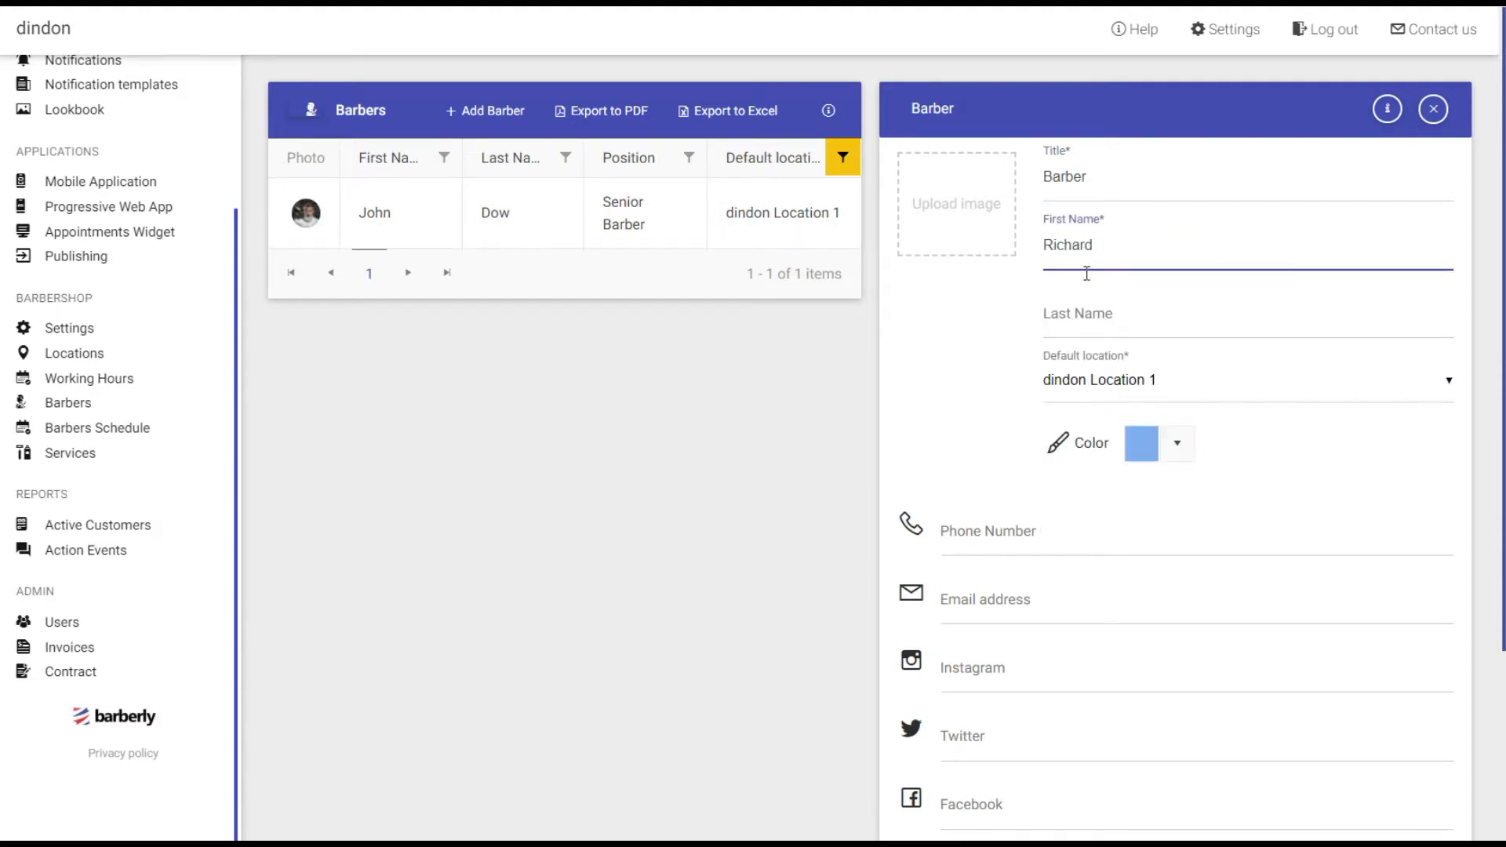
{"action": "left_click", "coordinate": [1069, 314]}
{"action": "type", "text": "Ro"}
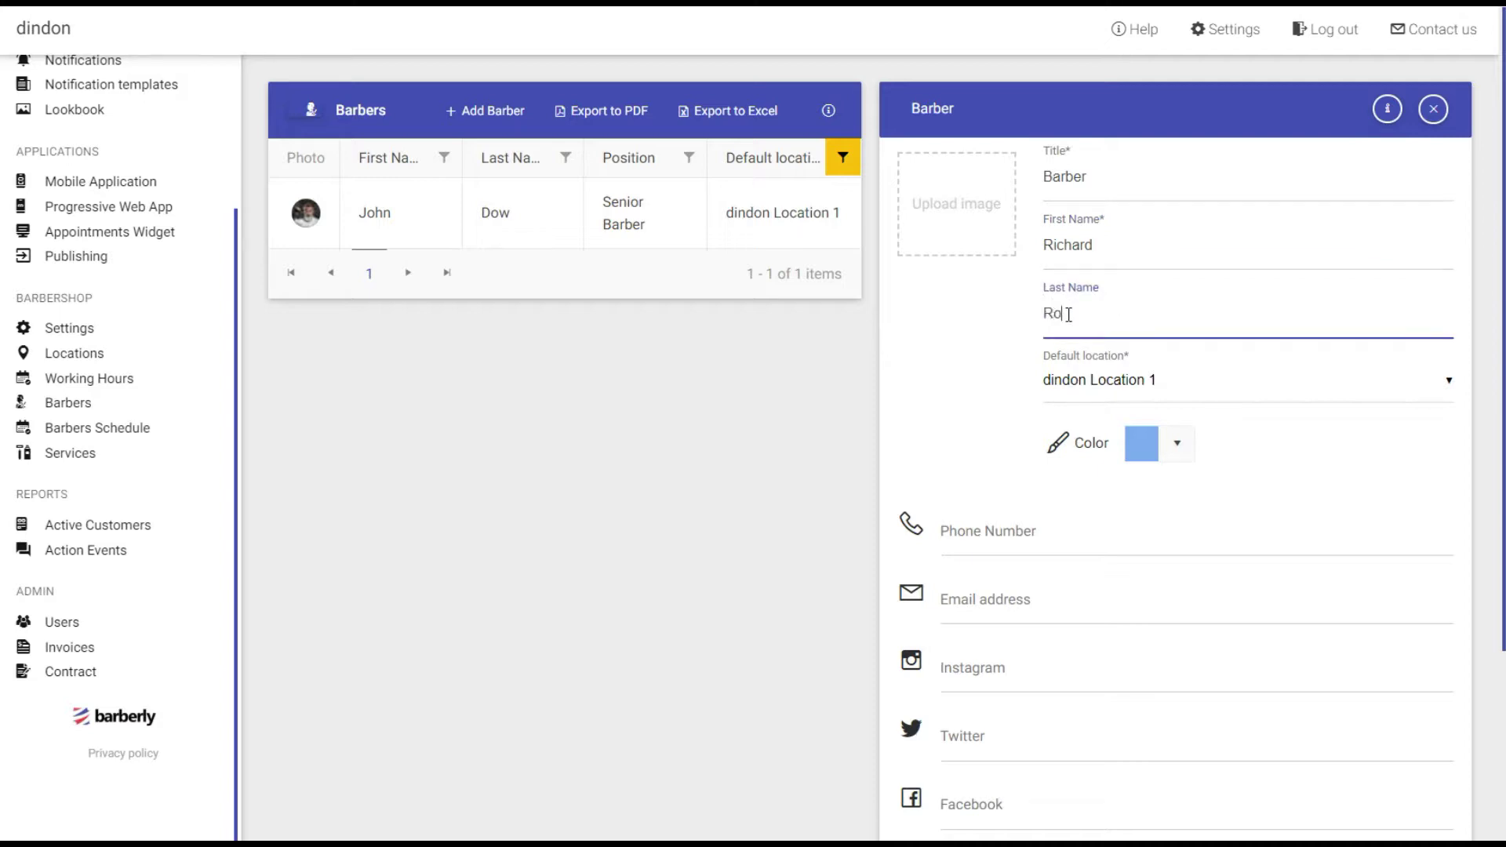
{"action": "type", "text": "w"}
{"action": "left_click", "coordinate": [940, 448]}
{"action": "scroll", "coordinate": [959, 535], "scroll_direction": "down", "scroll_amount": 2}
{"action": "scroll", "coordinate": [1072, 795], "scroll_direction": "down", "scroll_amount": 1}
{"action": "left_click", "coordinate": [1133, 787]}
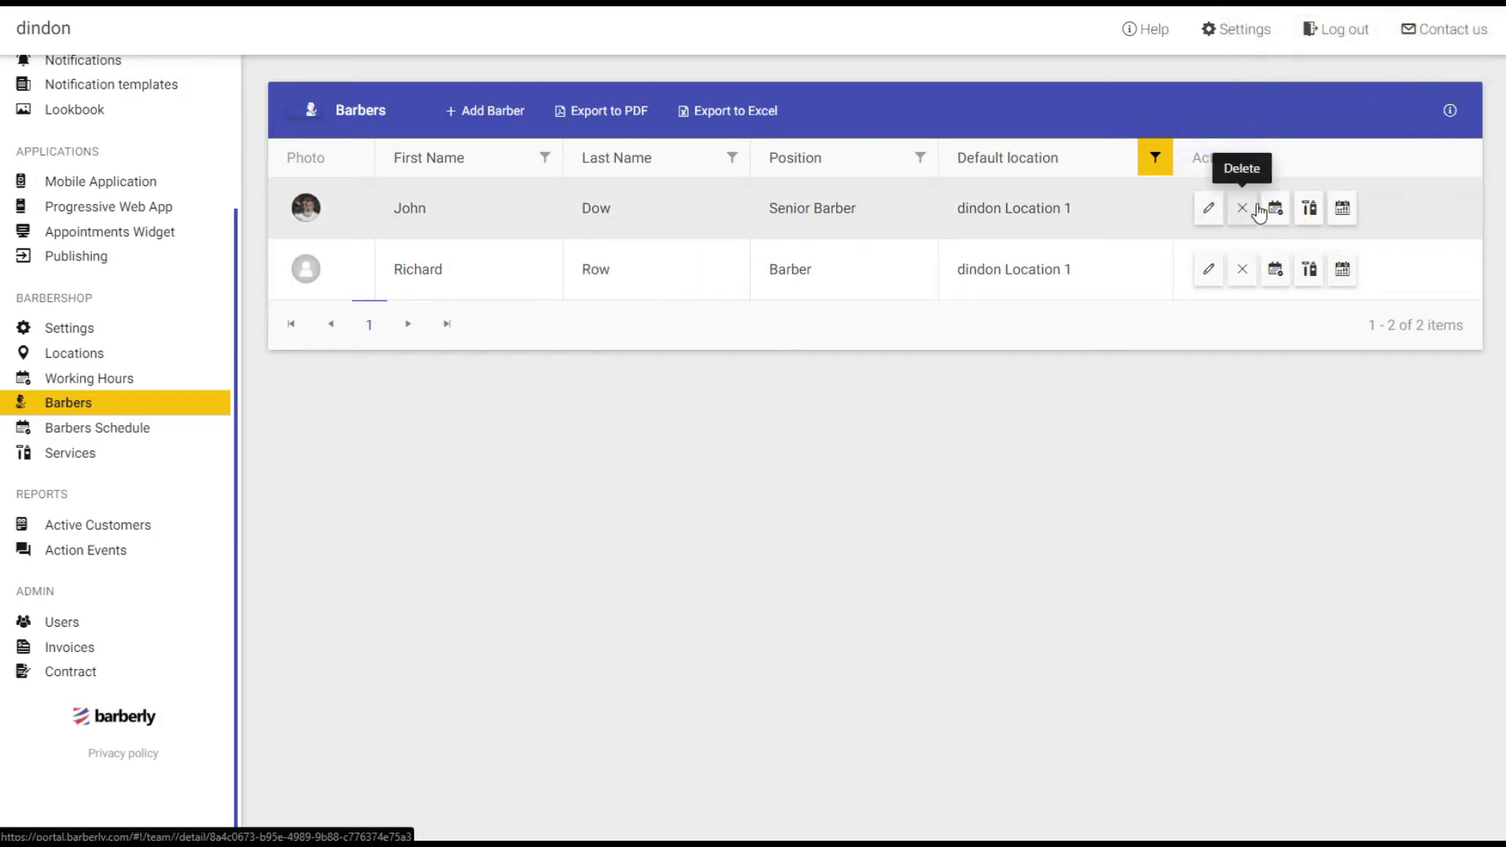
Offer Beard Trim and Traditional Wet Shave for the Senior Barber.
{"action": "left_click", "coordinate": [1312, 220]}
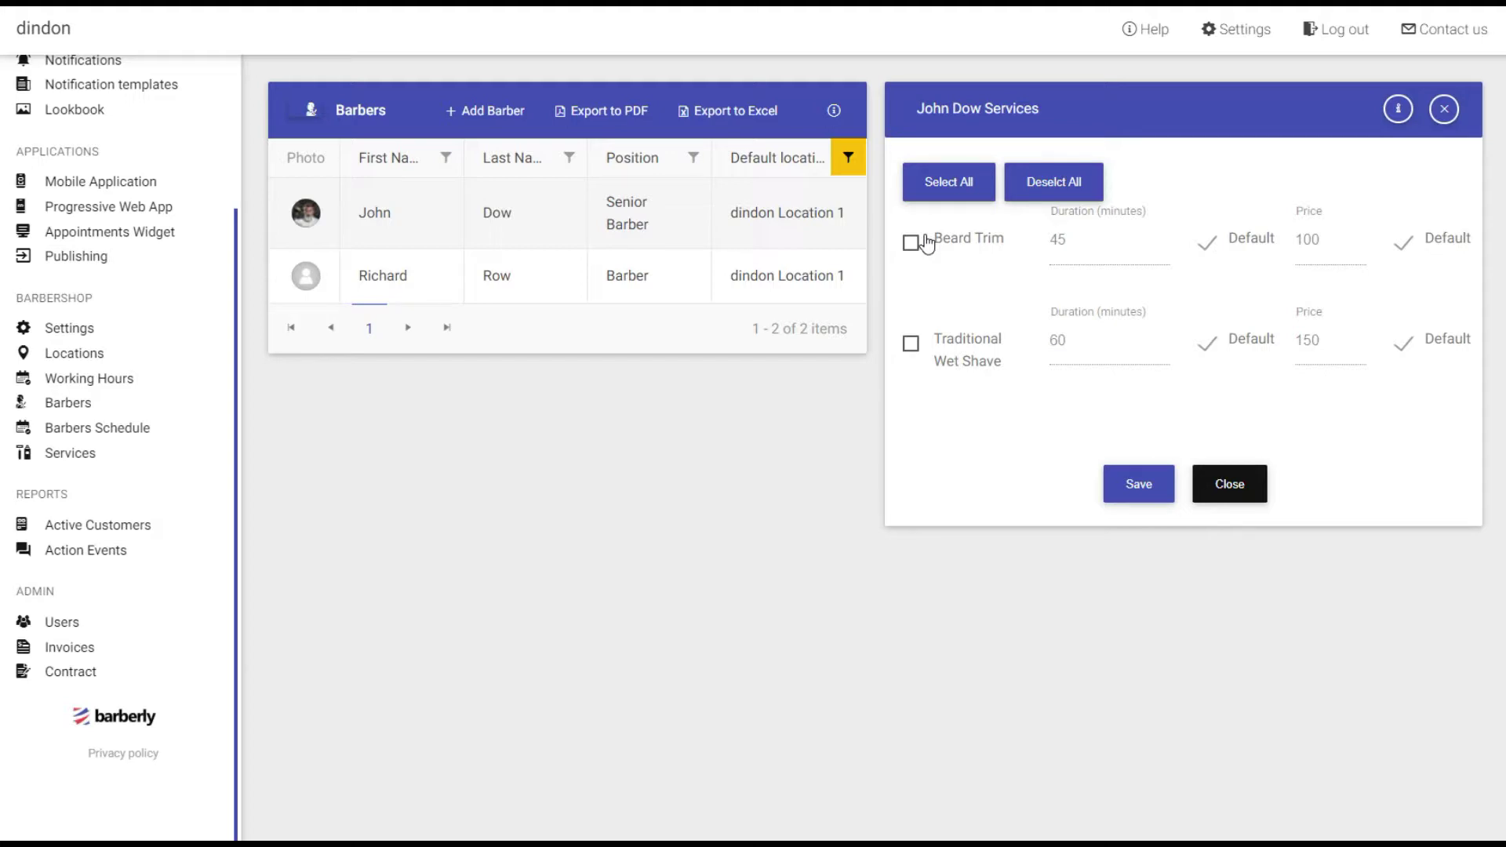
{"action": "left_click", "coordinate": [911, 244]}
{"action": "left_click", "coordinate": [912, 345]}
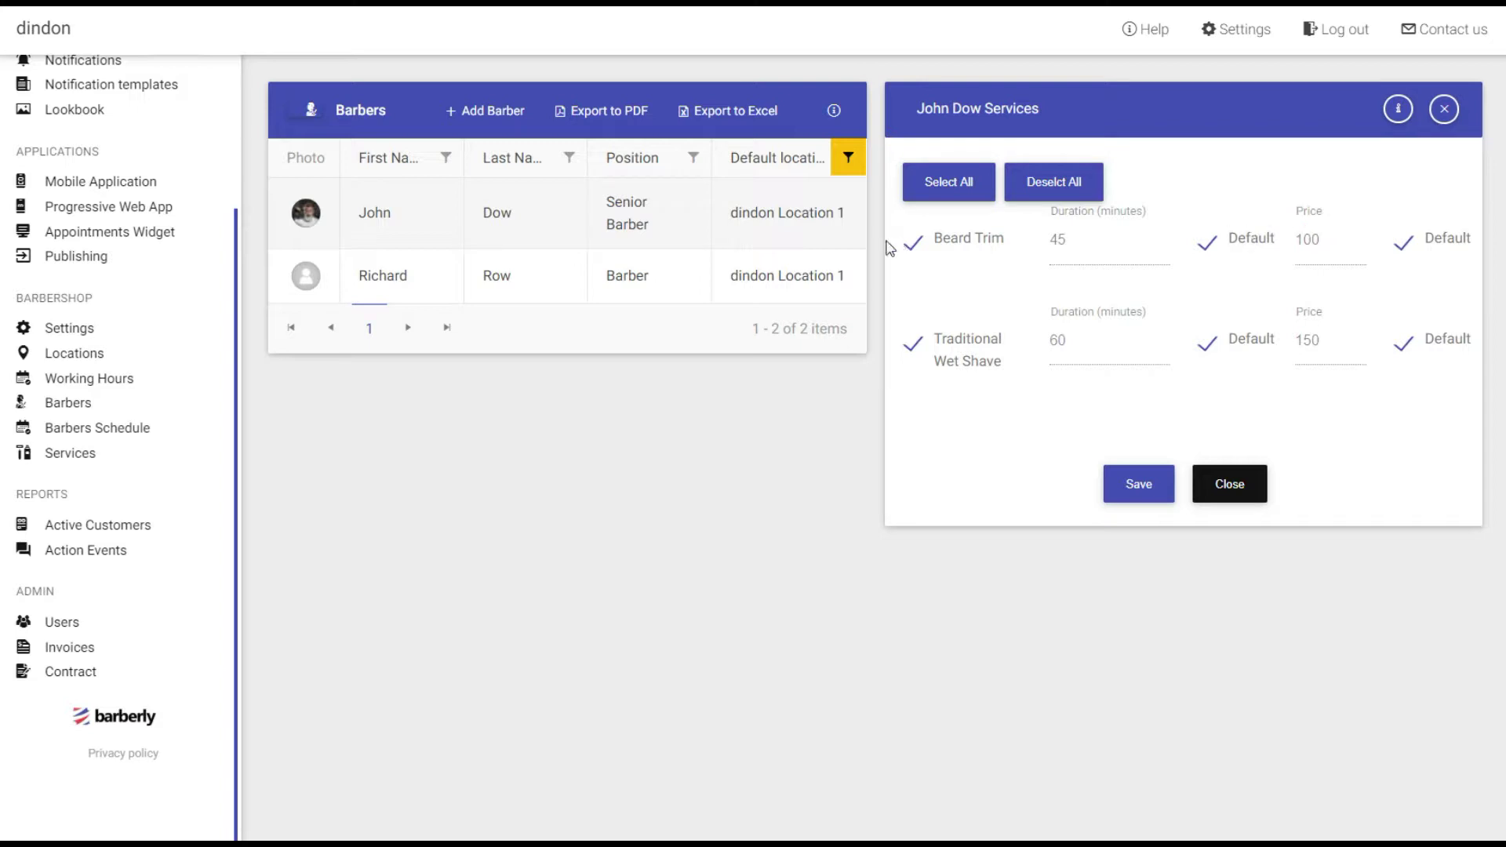
Give the Senior Barber's Beard Trim a custom price of 150 and 30-minute duration, then save.
{"action": "left_click", "coordinate": [1403, 243]}
{"action": "left_click", "coordinate": [1309, 241]}
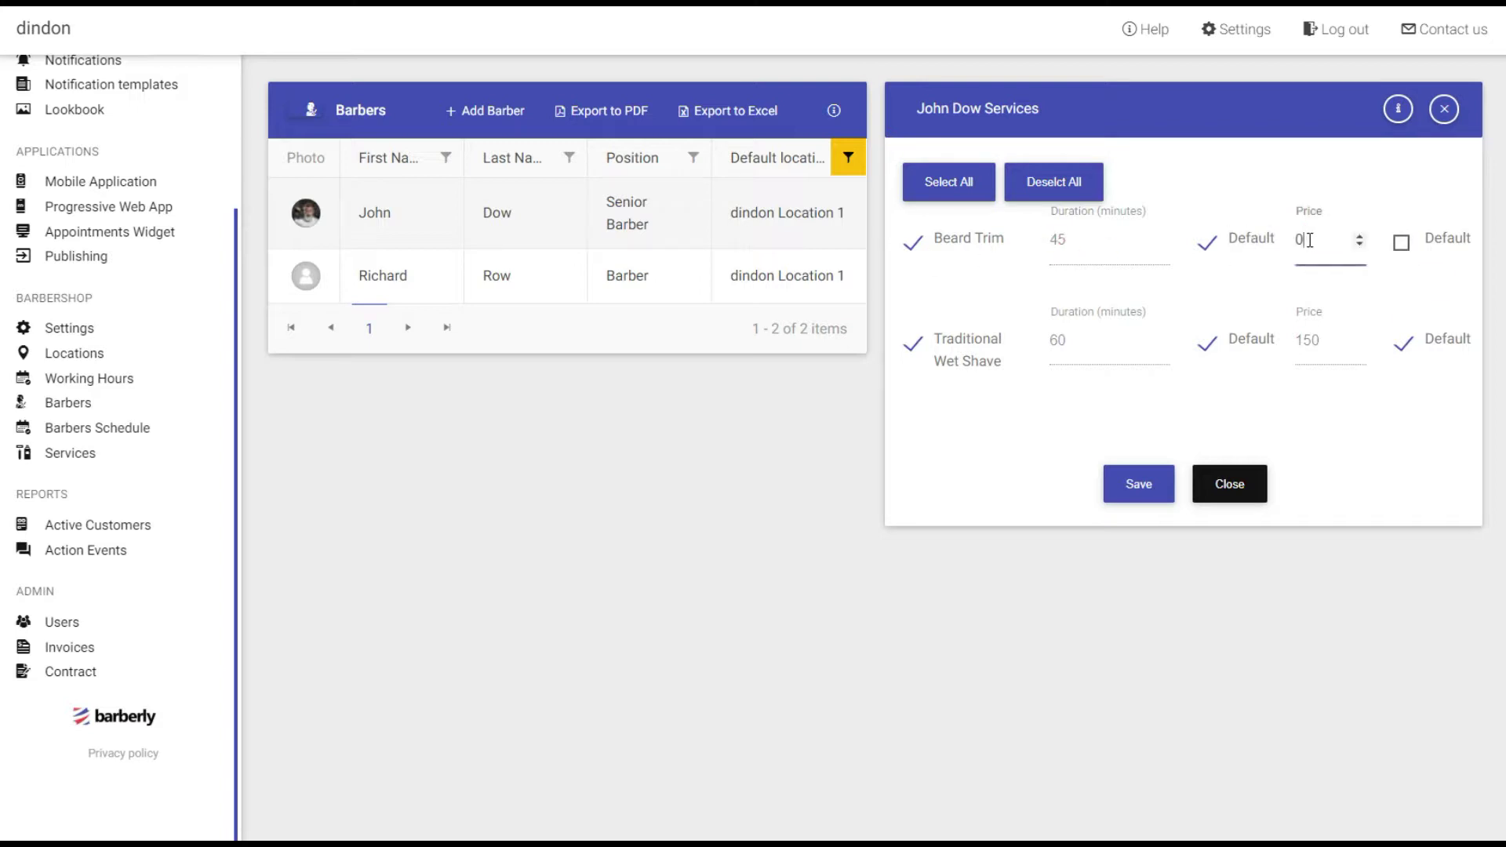
{"action": "key", "text": "BackSpace"}
{"action": "type", "text": "15"}
{"action": "left_click", "coordinate": [1207, 245]}
{"action": "left_click", "coordinate": [1067, 243]}
{"action": "key", "text": "BackSpace"}
{"action": "type", "text": "30"}
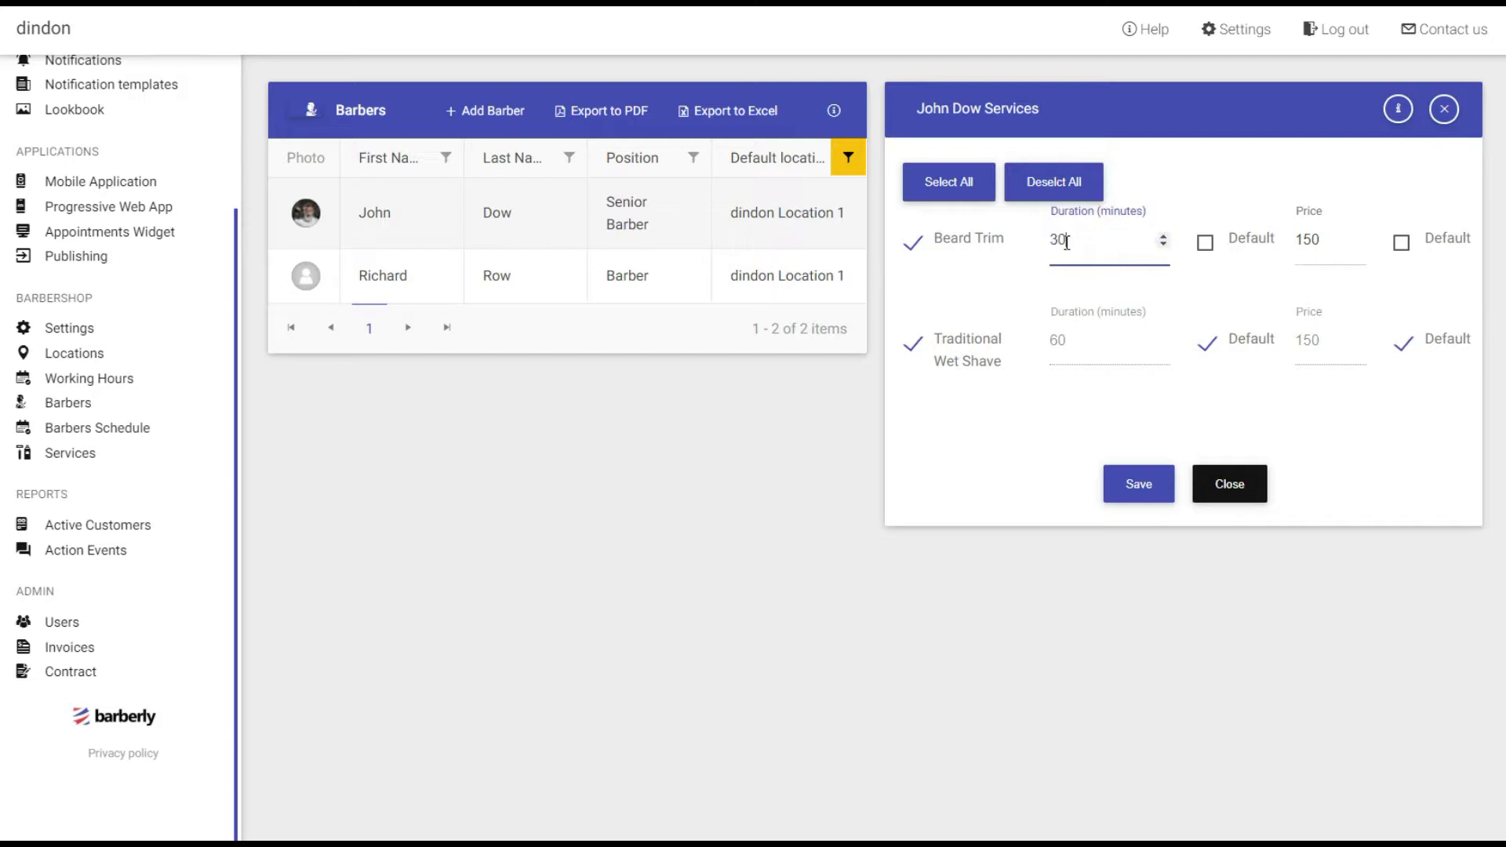
{"action": "left_click", "coordinate": [1139, 487]}
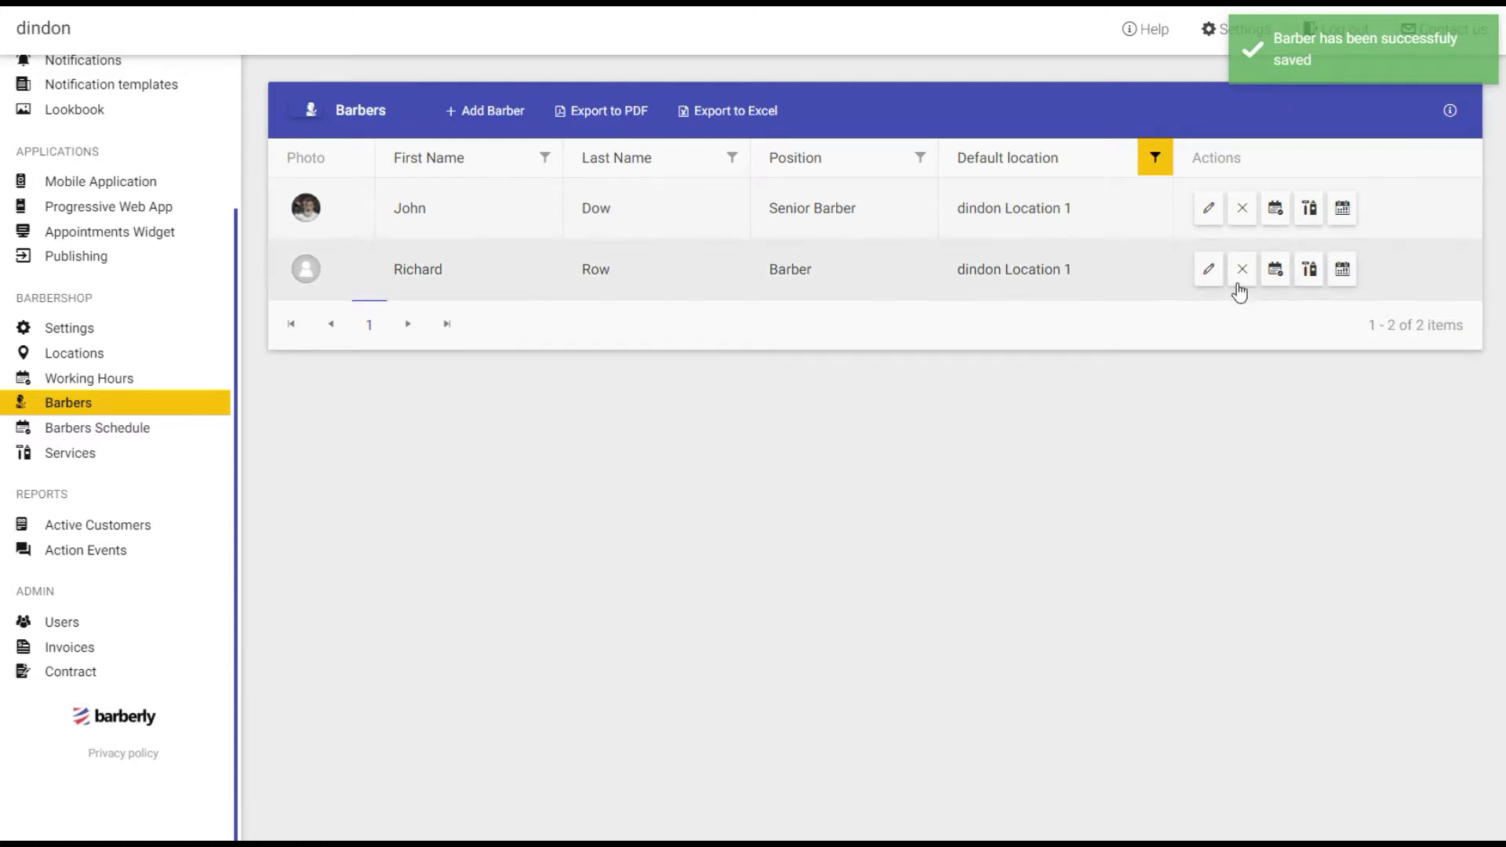
Add Beard Trim to the second barber's services at its default 45 minutes and price 100, and save.
{"action": "left_click", "coordinate": [1315, 273]}
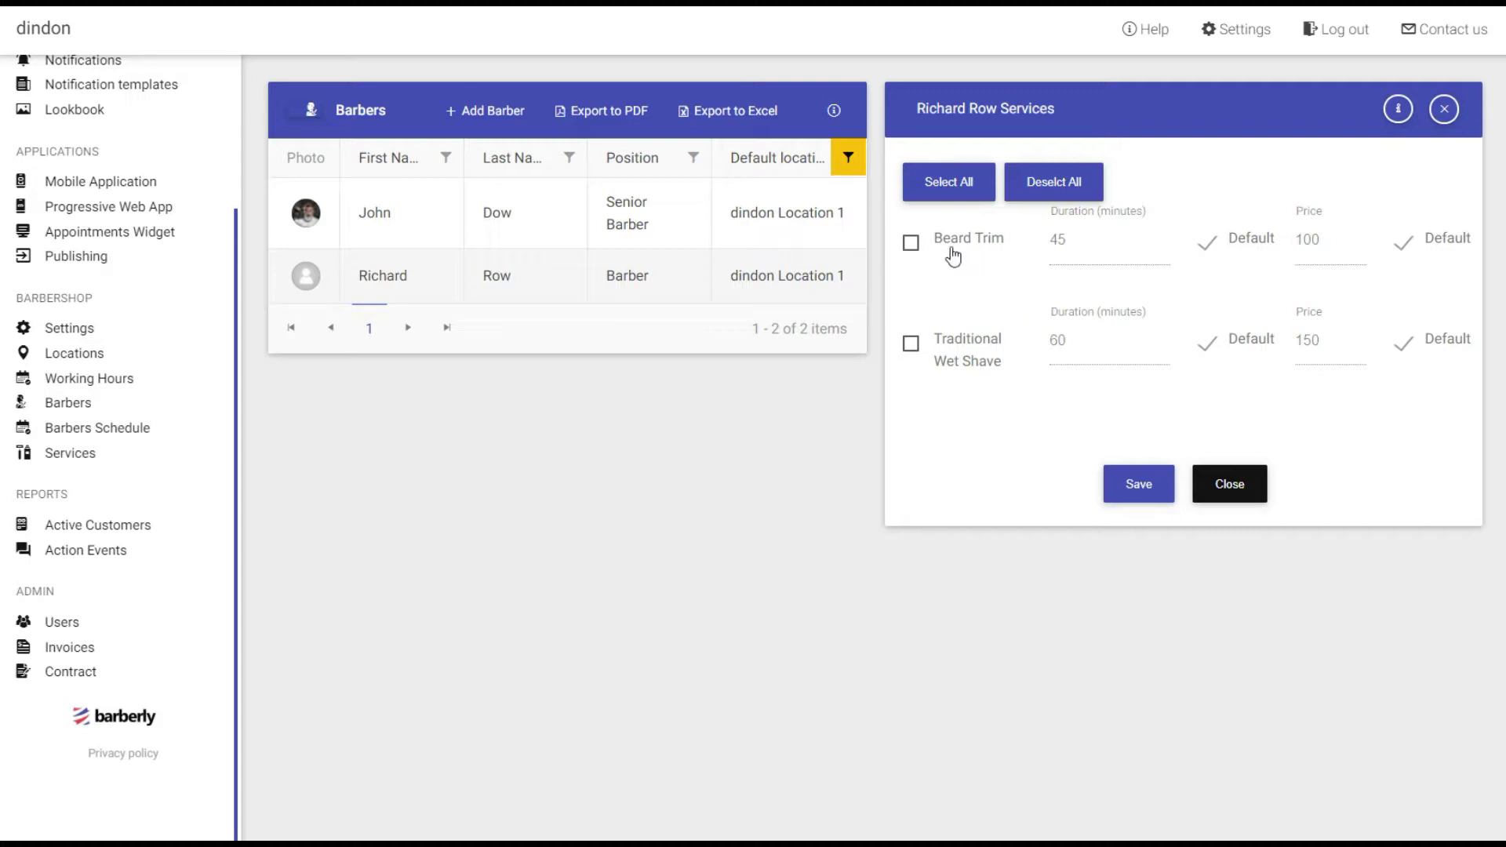
{"action": "left_click", "coordinate": [910, 244]}
{"action": "left_click", "coordinate": [1135, 488]}
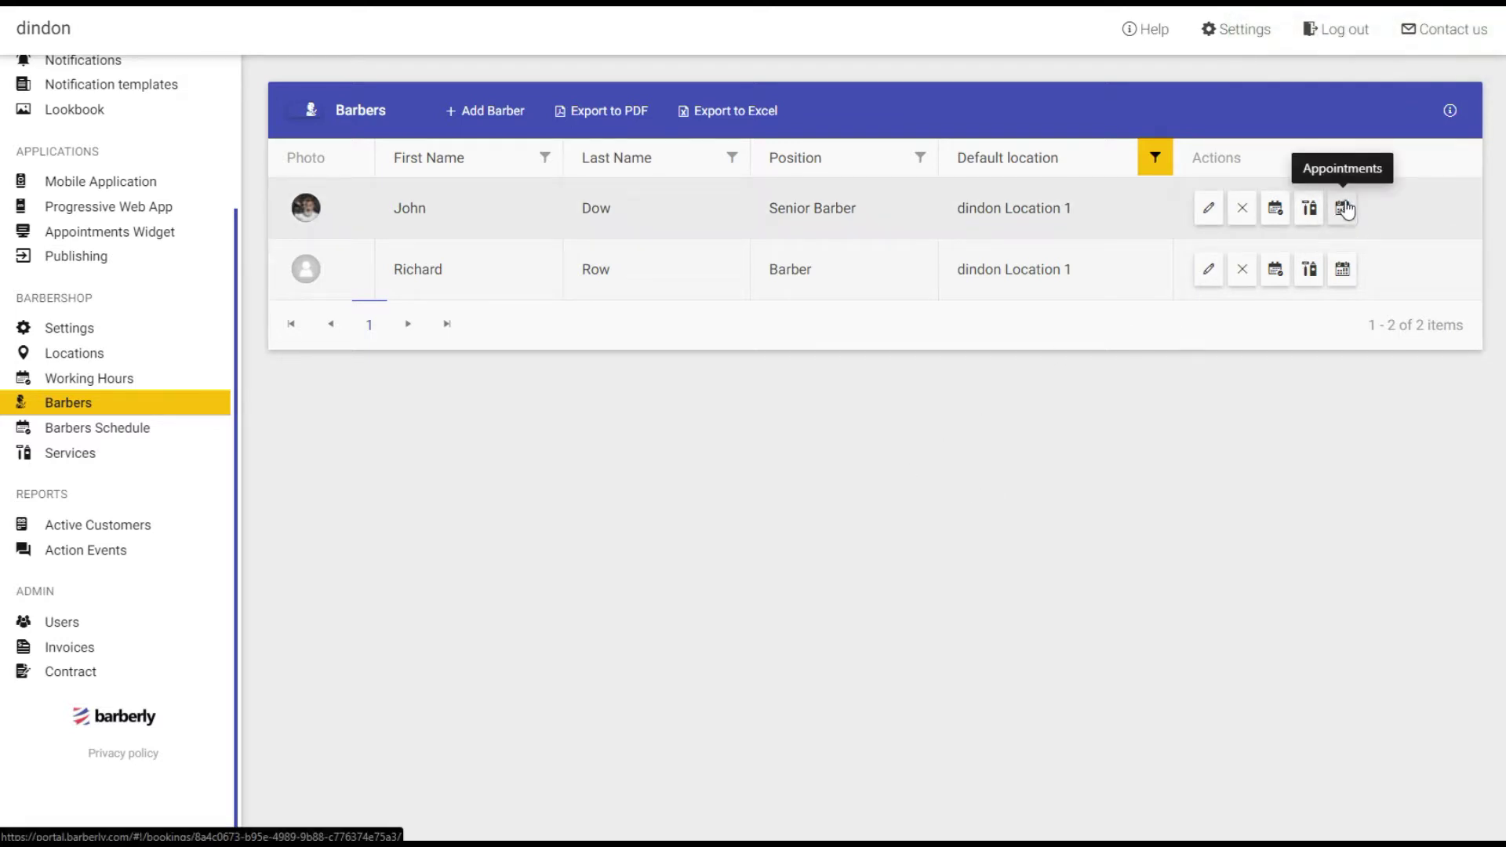
Fill the September weekdays with working hours and remove the afternoon time frame on 19 September.
{"action": "left_click", "coordinate": [1276, 208]}
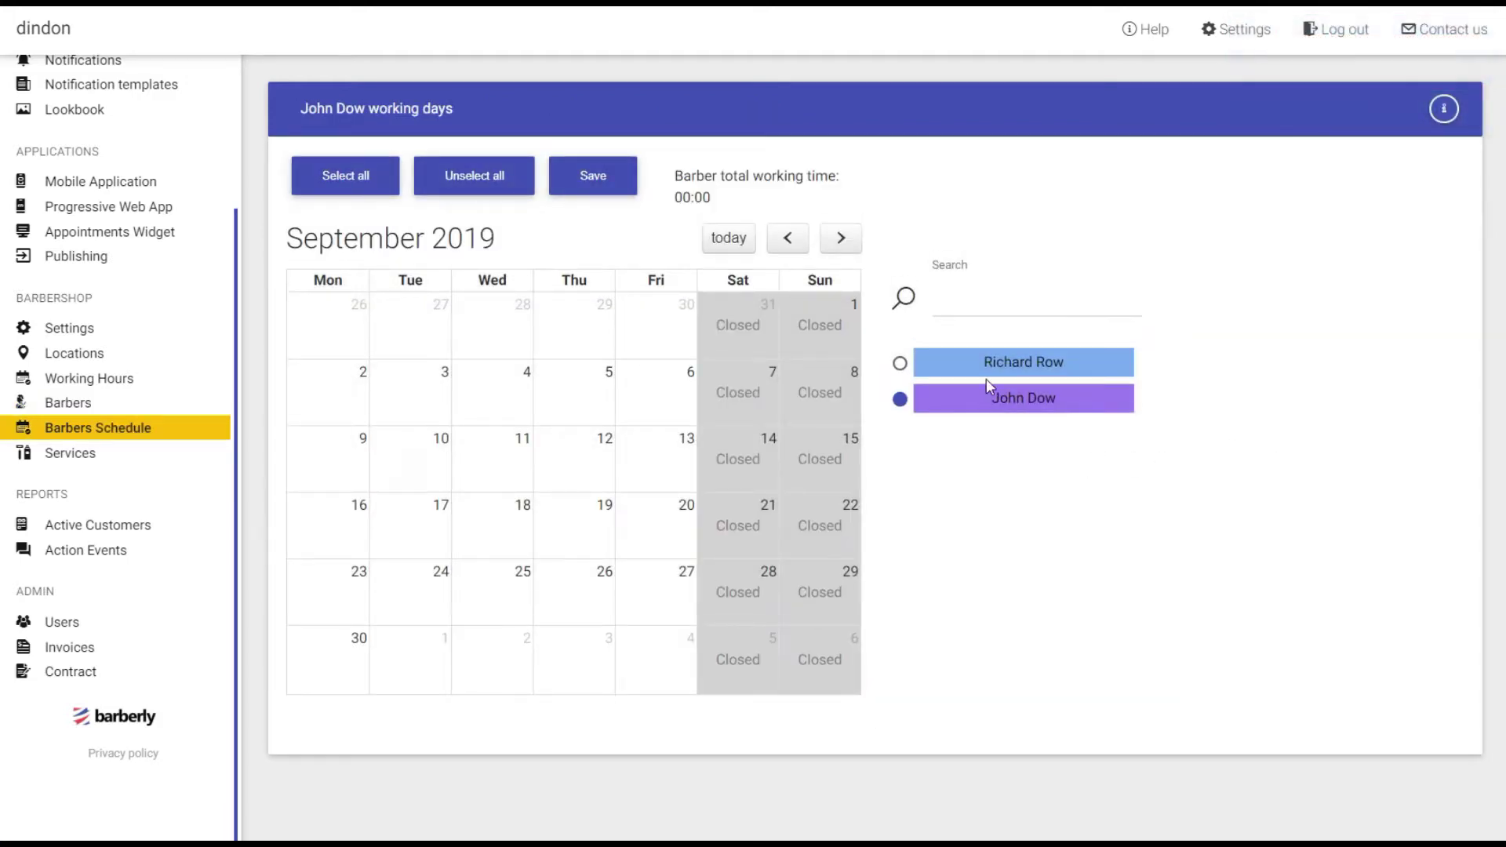
{"action": "left_click", "coordinate": [971, 363]}
{"action": "left_click", "coordinate": [345, 181]}
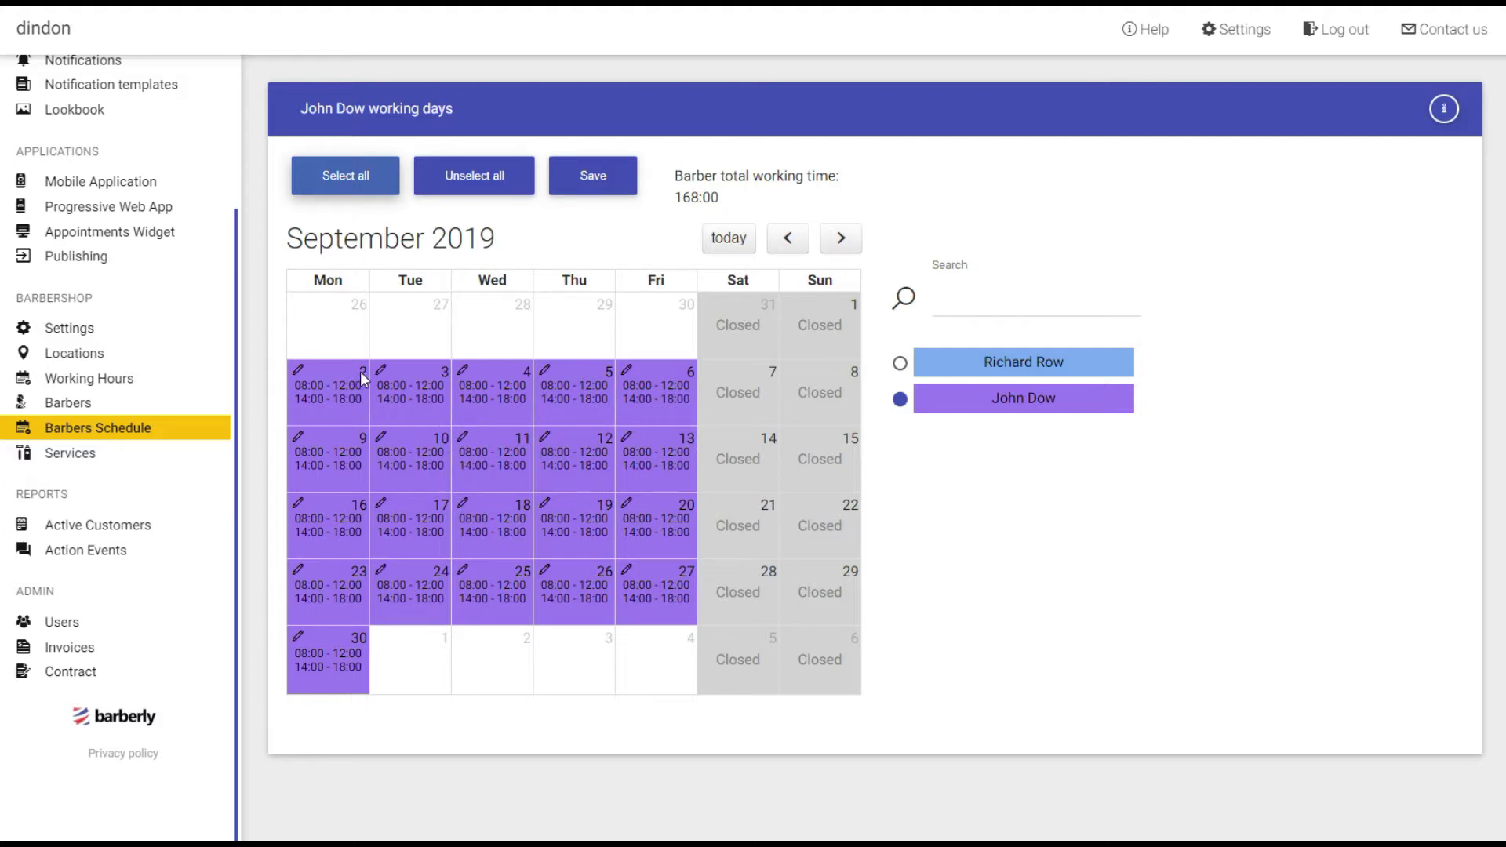
{"action": "left_click", "coordinate": [545, 504]}
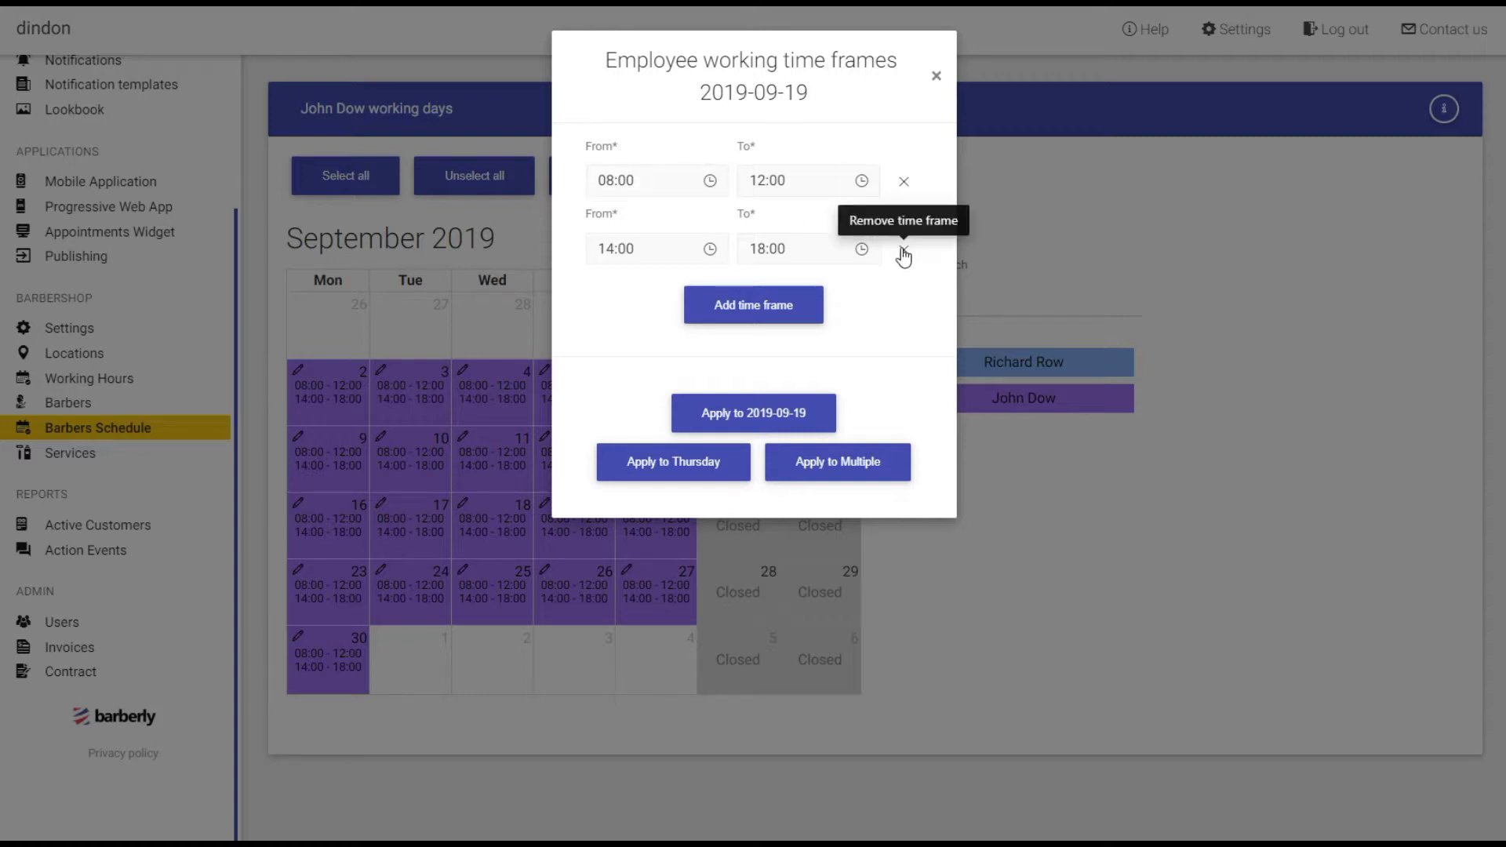
{"action": "left_click", "coordinate": [904, 249]}
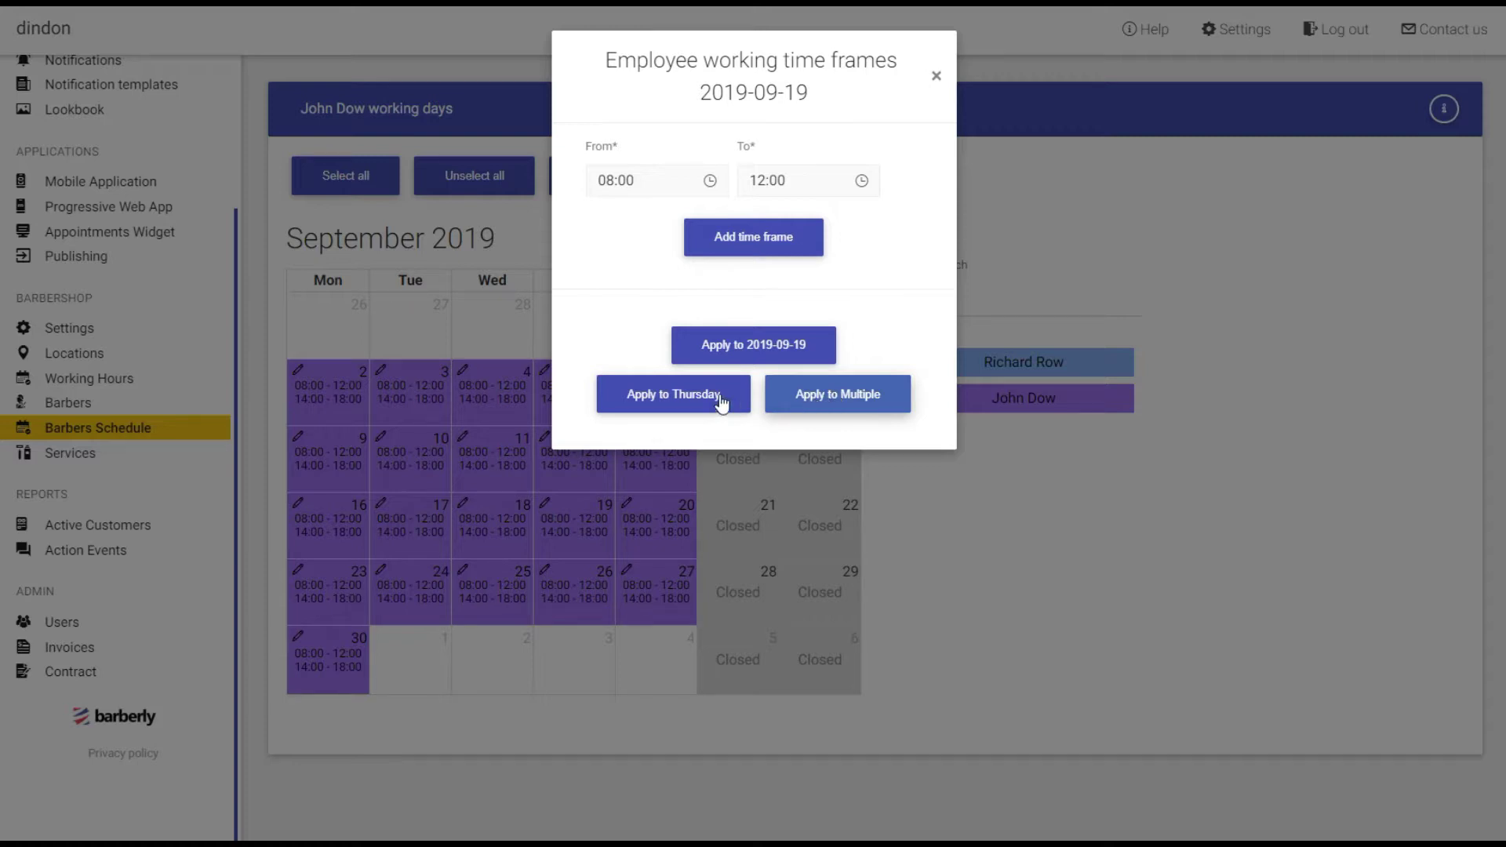
Apply the 08:00–12:00 morning-only hours to all Mondays, Tuesdays and Wednesdays, and save.
{"action": "left_click", "coordinate": [824, 405]}
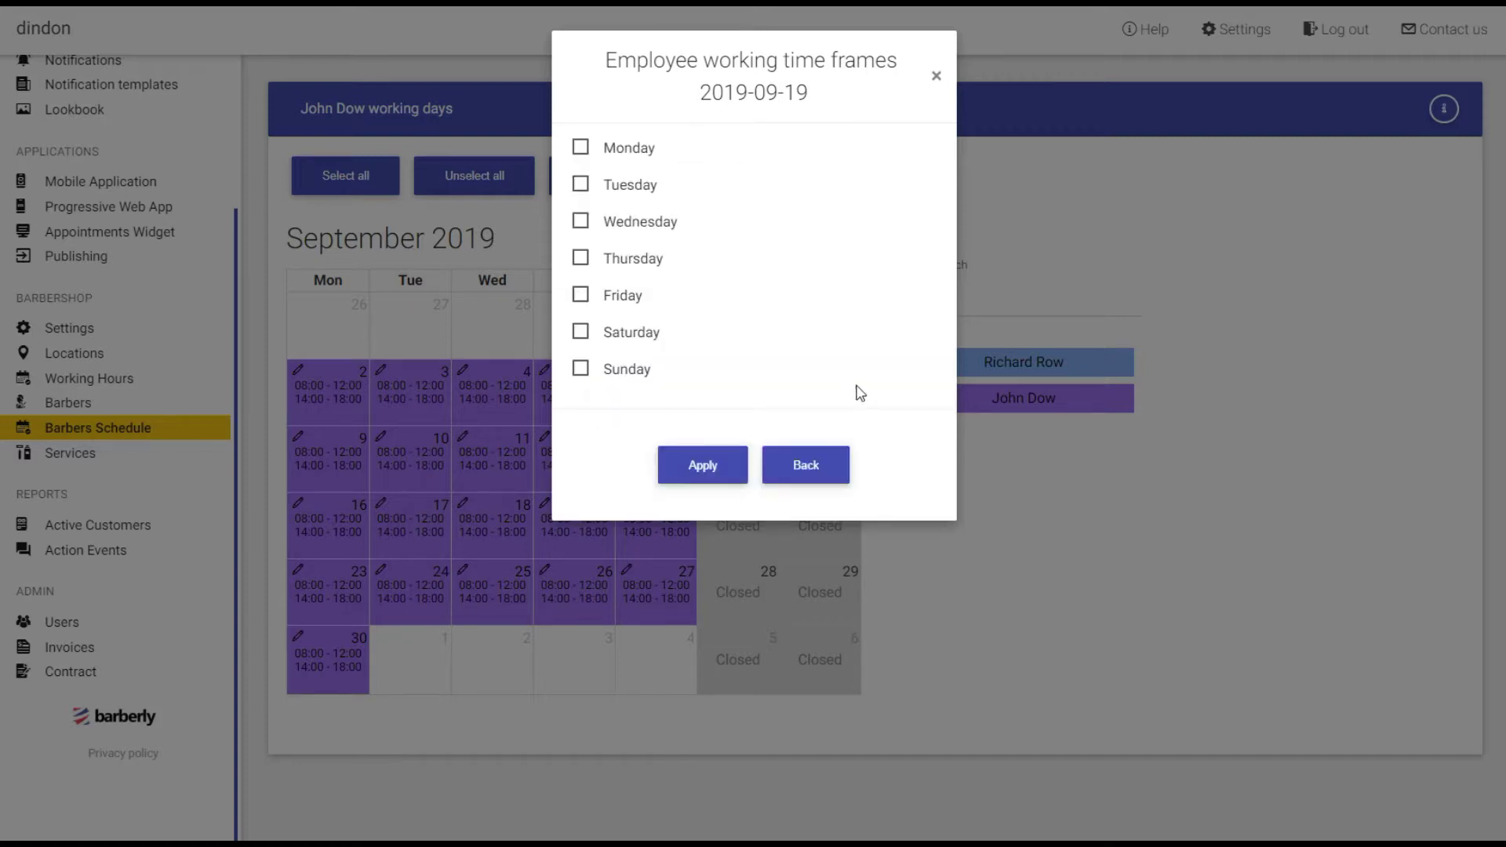
{"action": "left_click", "coordinate": [580, 149]}
{"action": "left_click", "coordinate": [580, 185]}
{"action": "left_click", "coordinate": [587, 229]}
{"action": "left_click", "coordinate": [706, 474]}
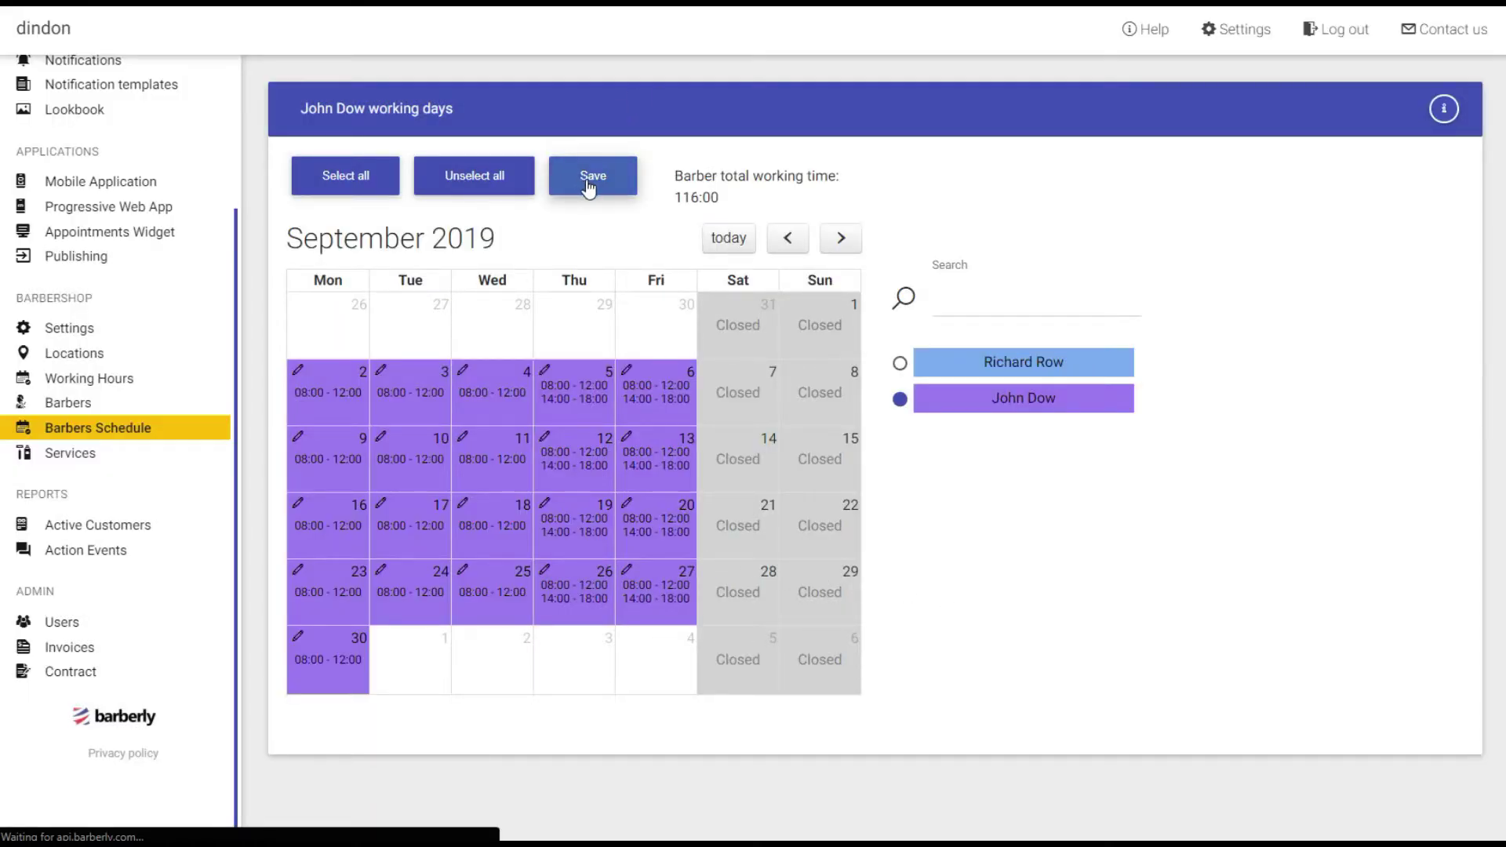
{"action": "left_click", "coordinate": [589, 185]}
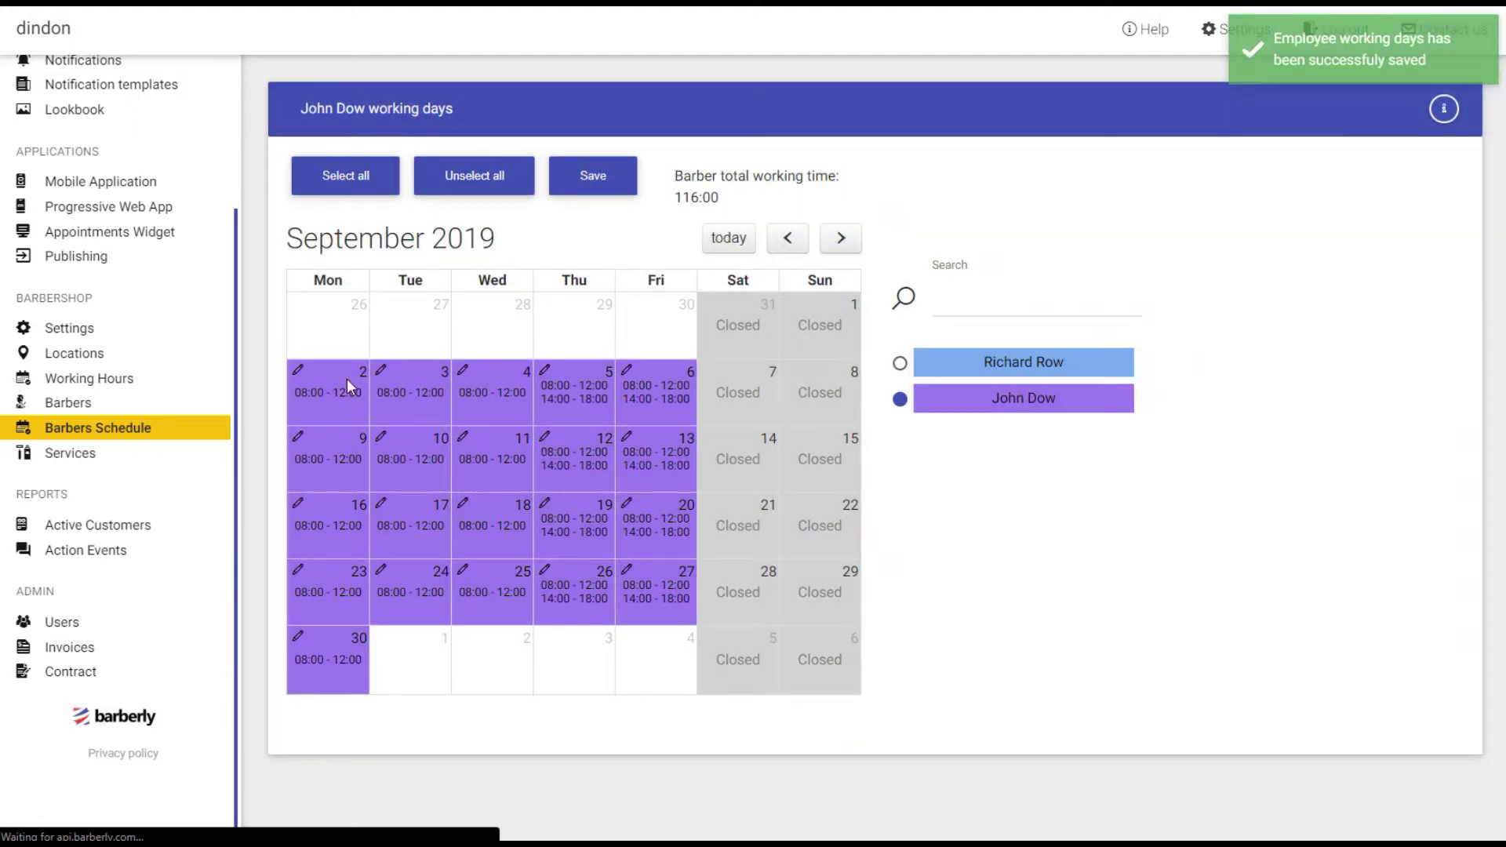
Give the second barber 08:00–12:00 and 14:00–18:00 on every September weekday, save, and return to Barbers.
{"action": "left_click", "coordinate": [1007, 366]}
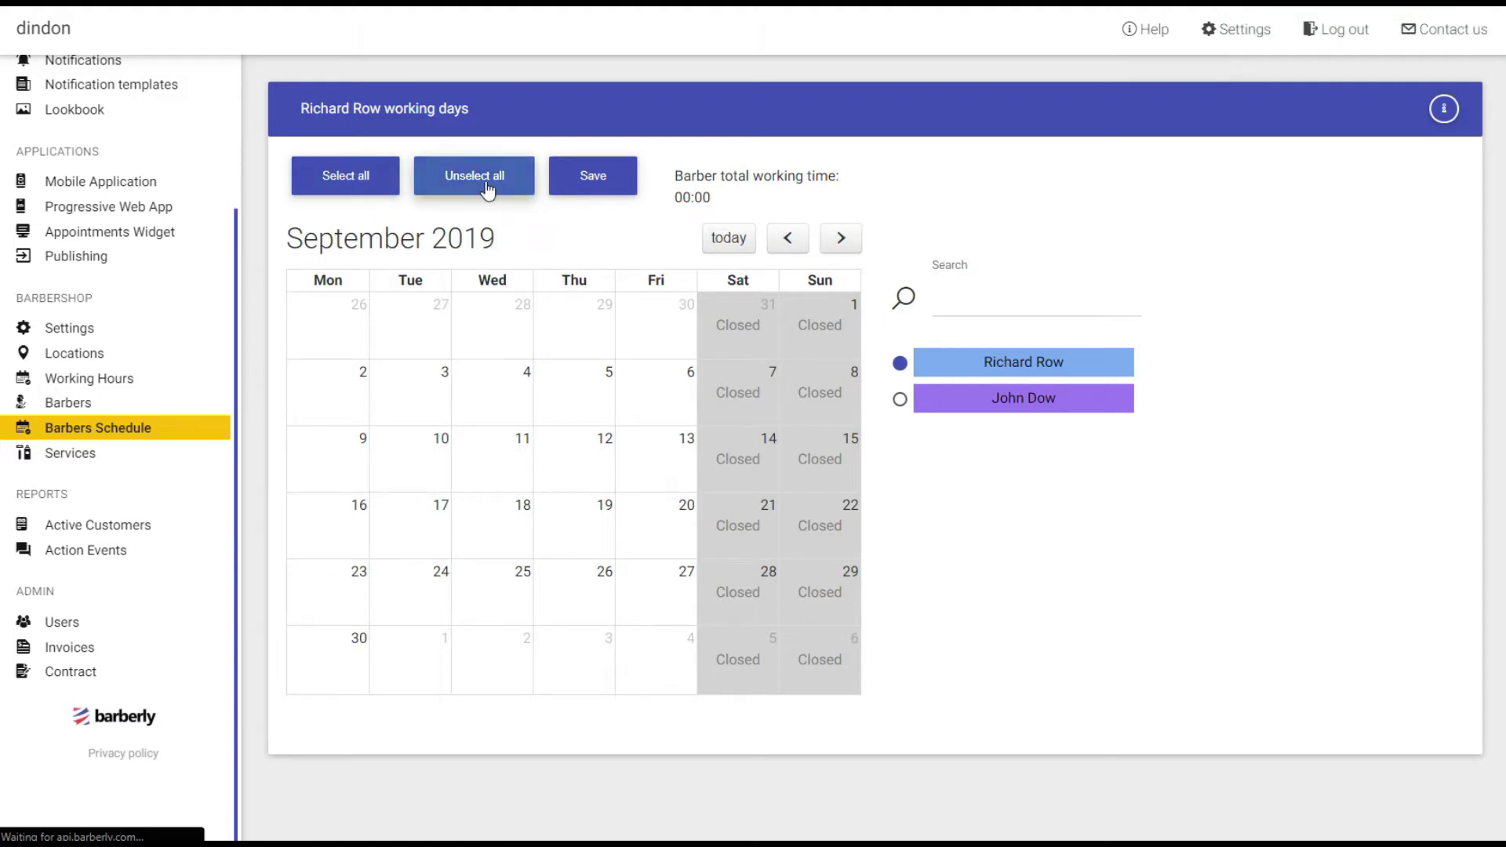
{"action": "left_click", "coordinate": [367, 186]}
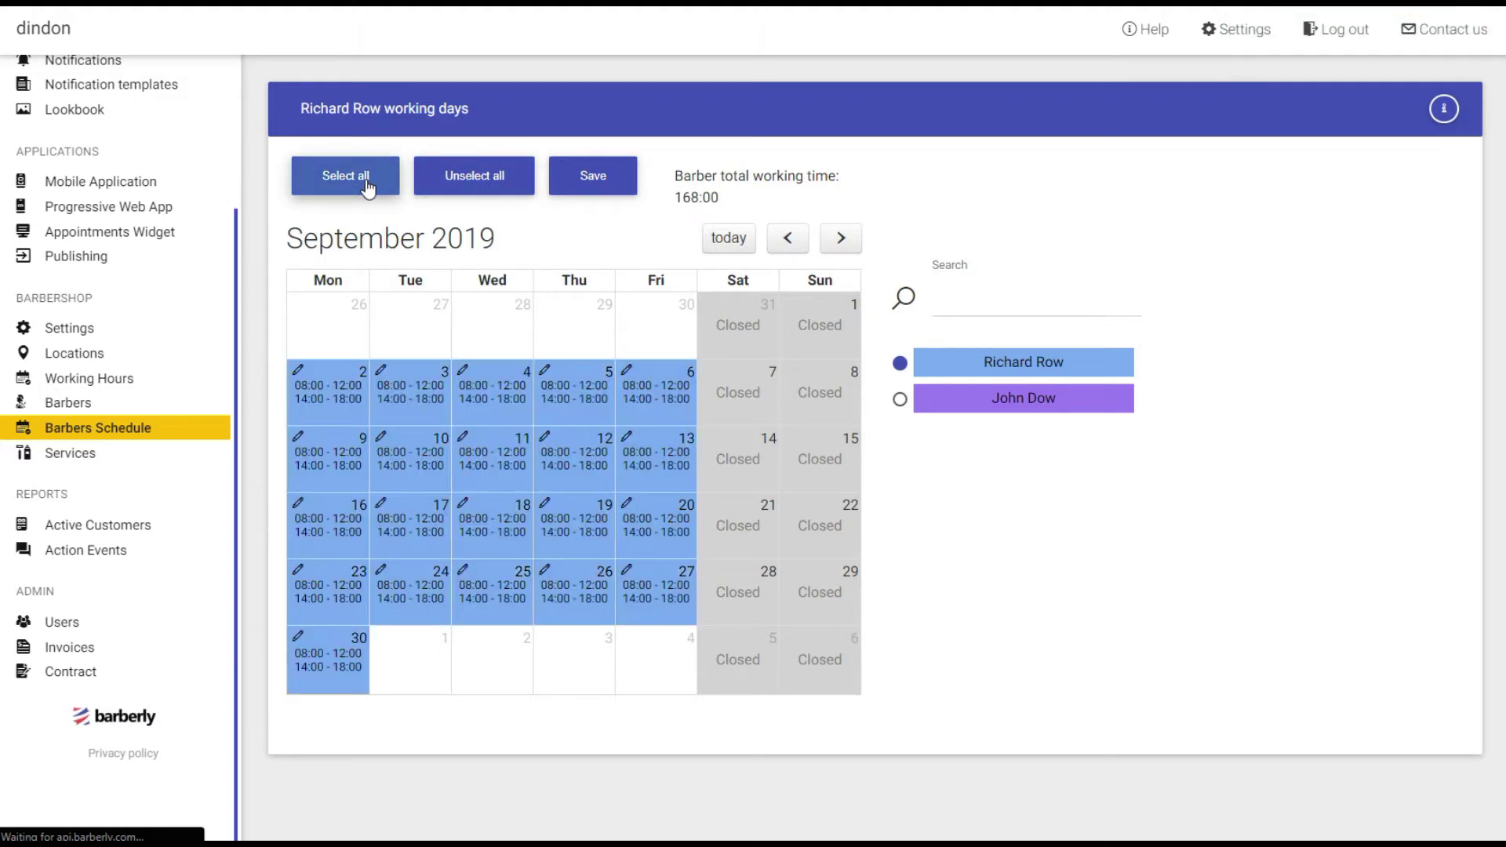
{"action": "left_click", "coordinate": [601, 187]}
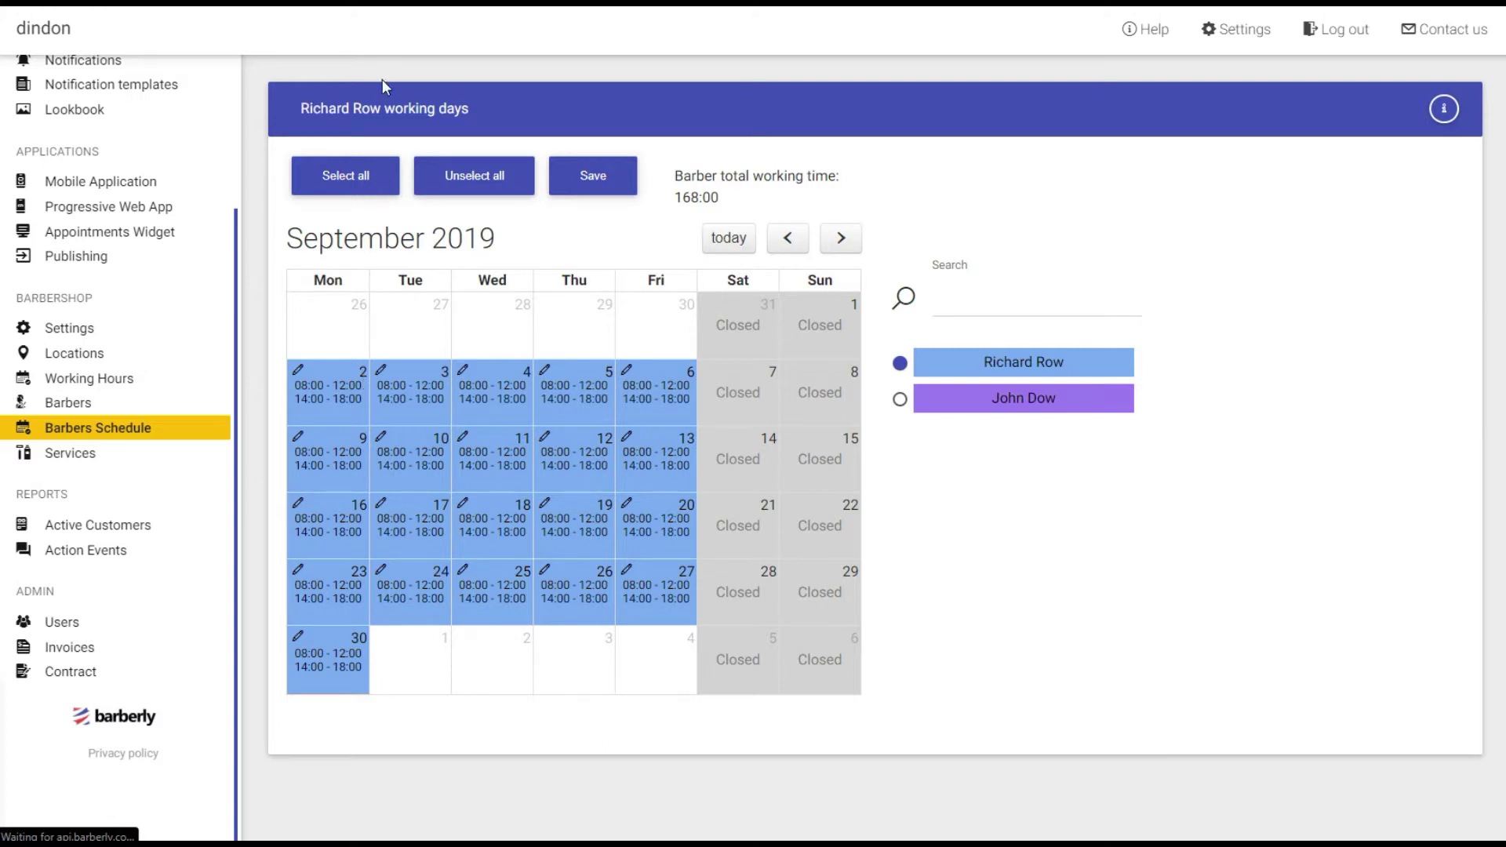
{"action": "left_click", "coordinate": [1001, 406]}
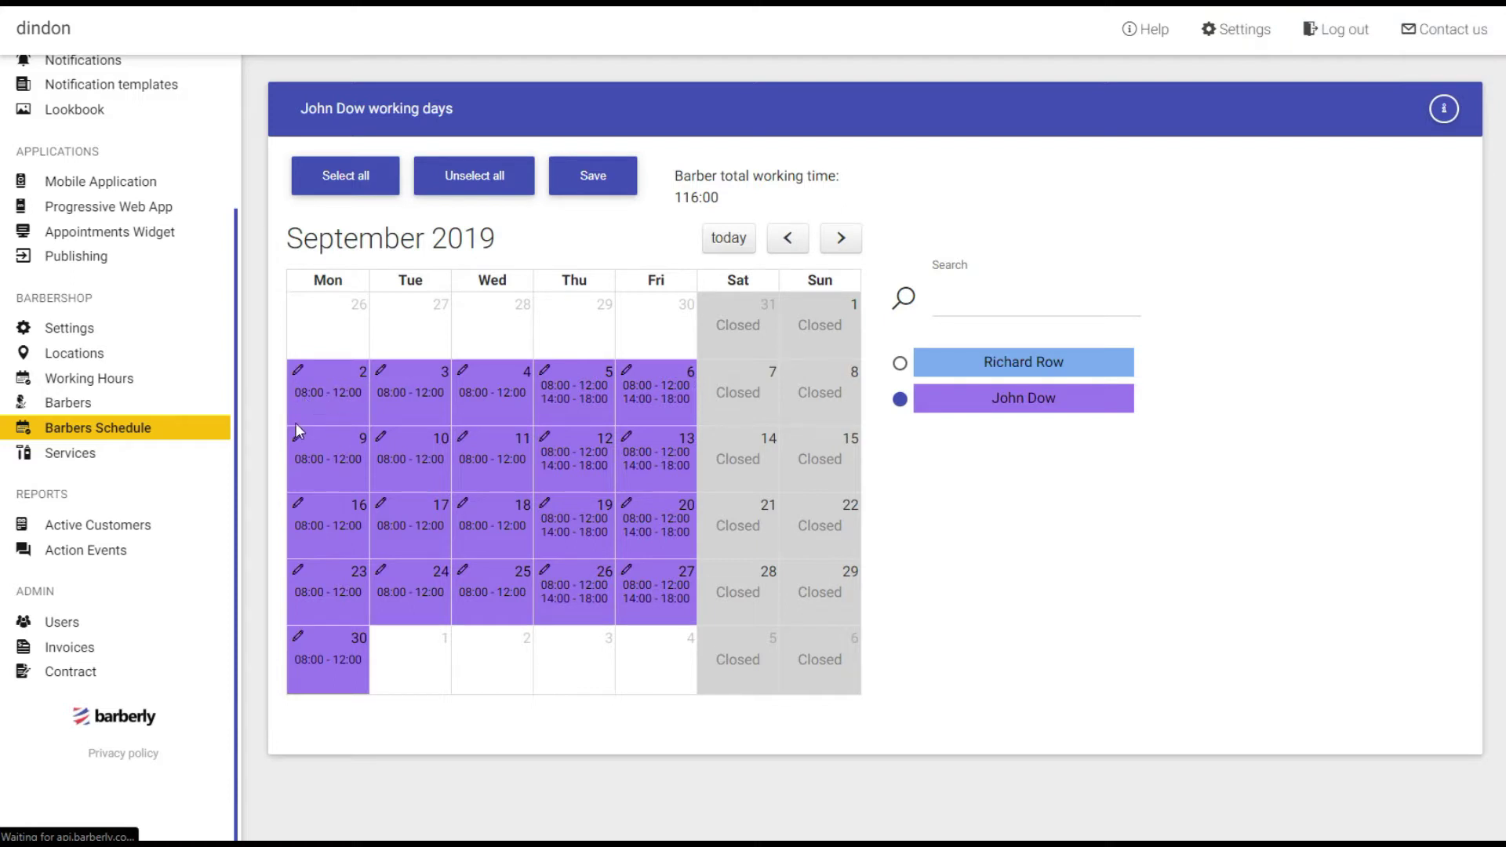
{"action": "left_click", "coordinate": [63, 403]}
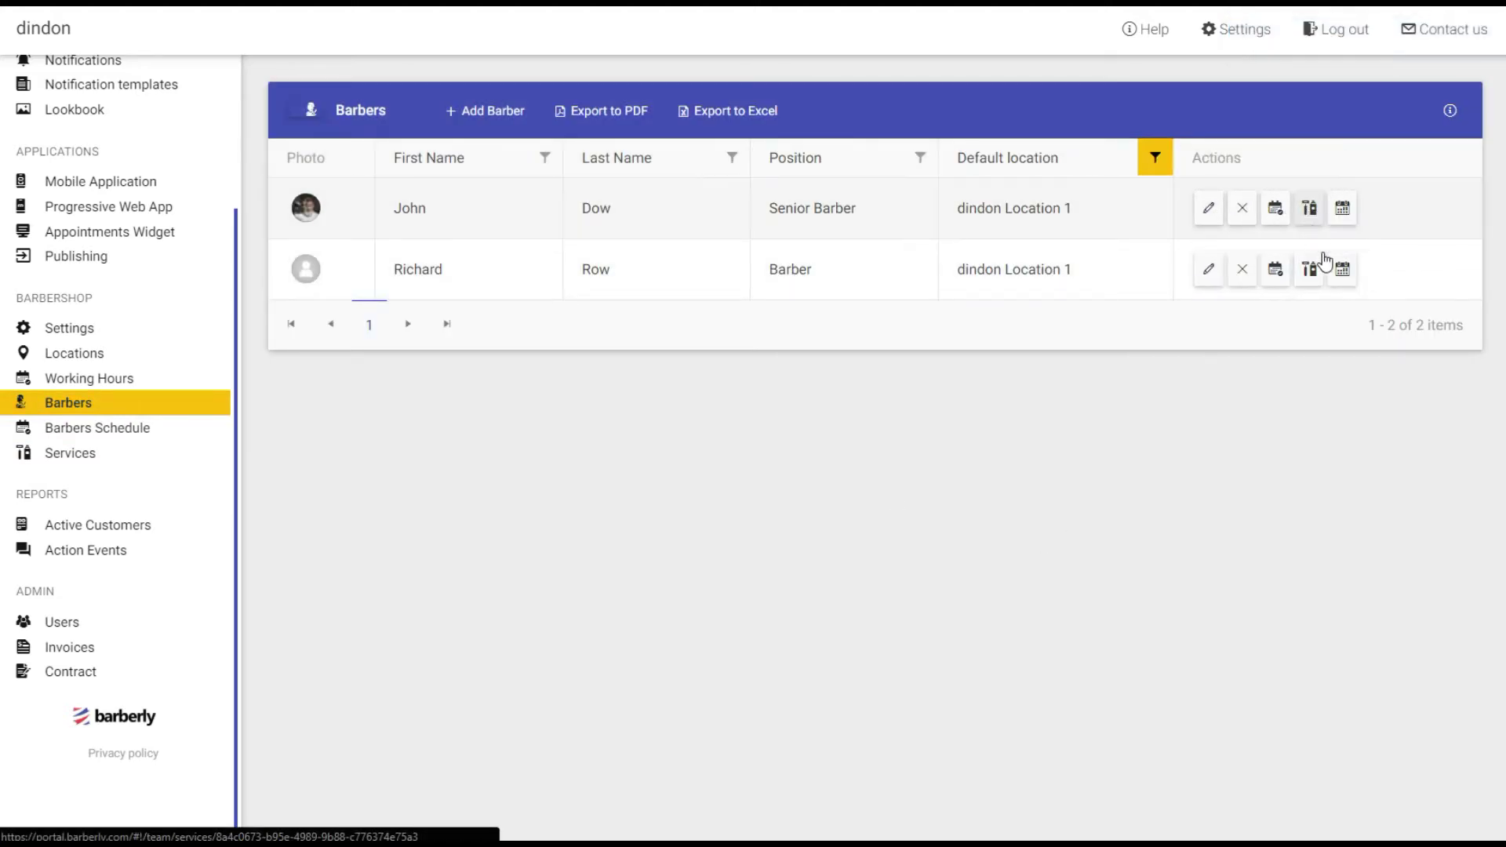
Check the Senior Barber's services, then the second barber's Beard Trim at 45 minutes for 100.
{"action": "left_click", "coordinate": [1308, 208]}
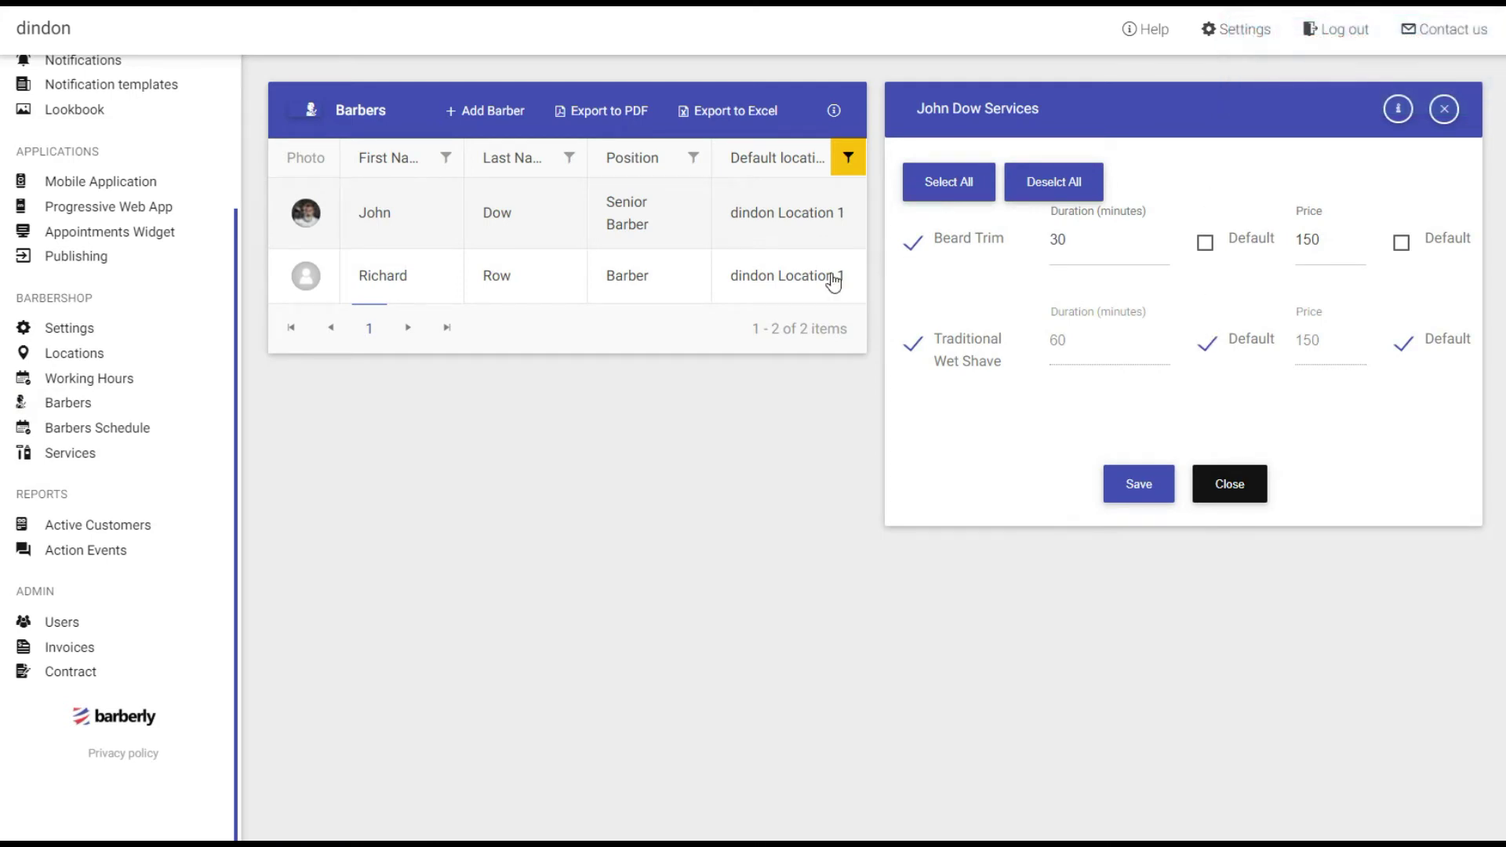
{"action": "left_click", "coordinate": [1444, 118]}
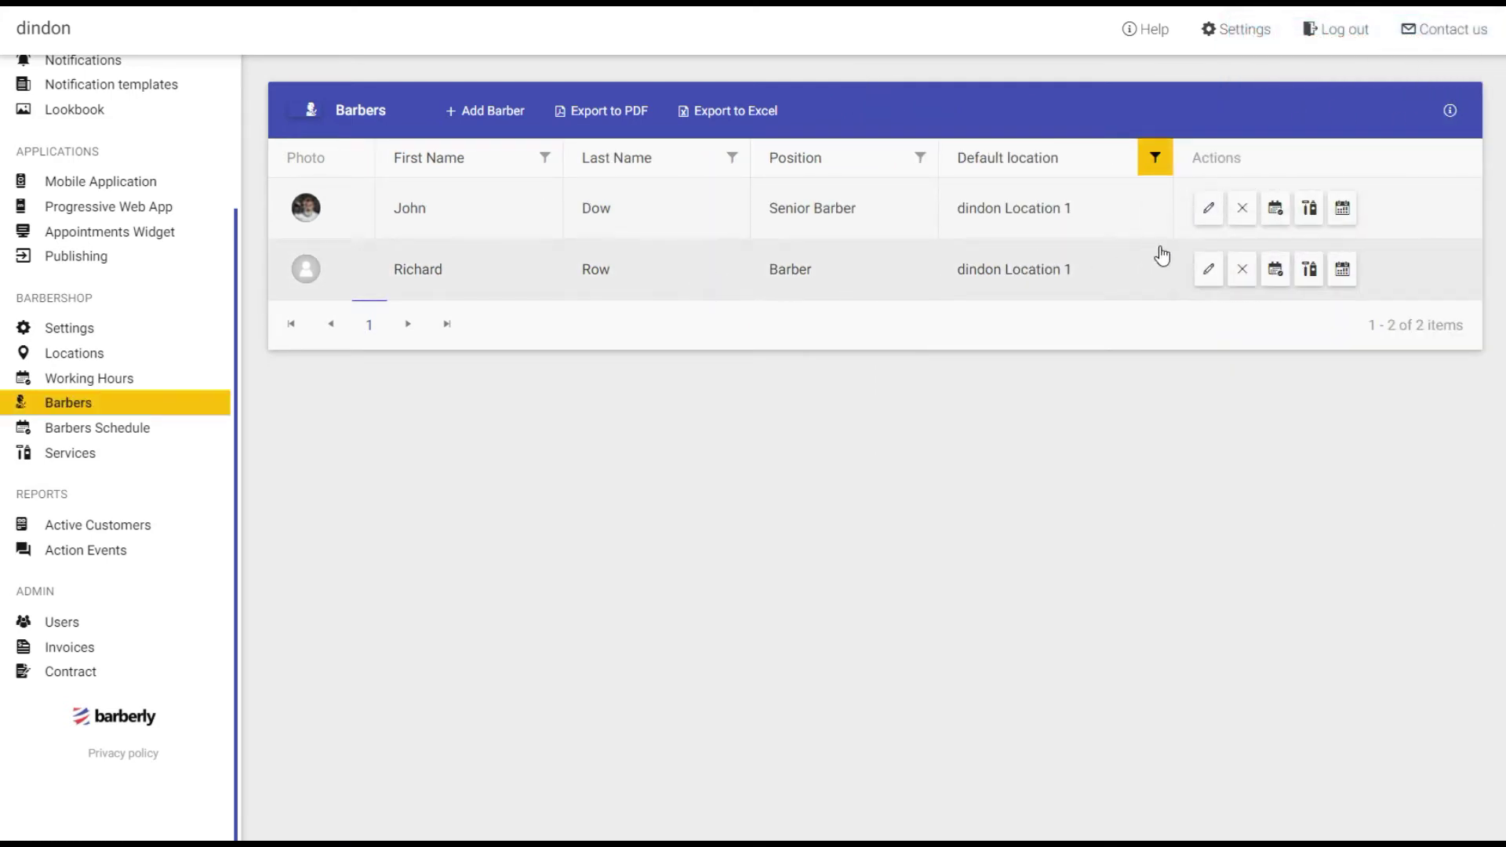
{"action": "left_click", "coordinate": [1309, 269]}
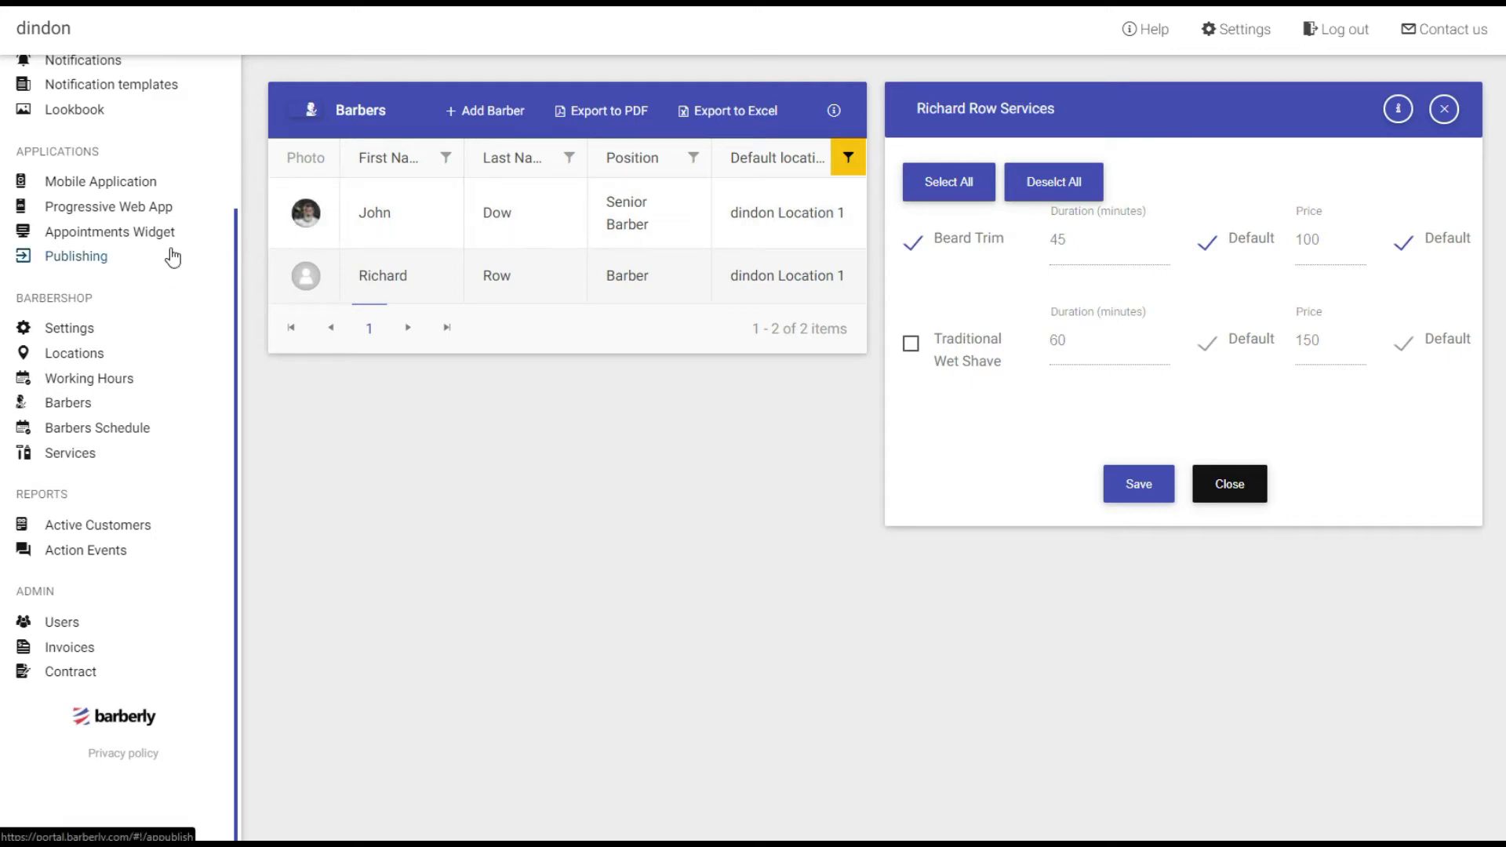
{"action": "scroll", "coordinate": [172, 257], "scroll_direction": "up", "scroll_amount": 4}
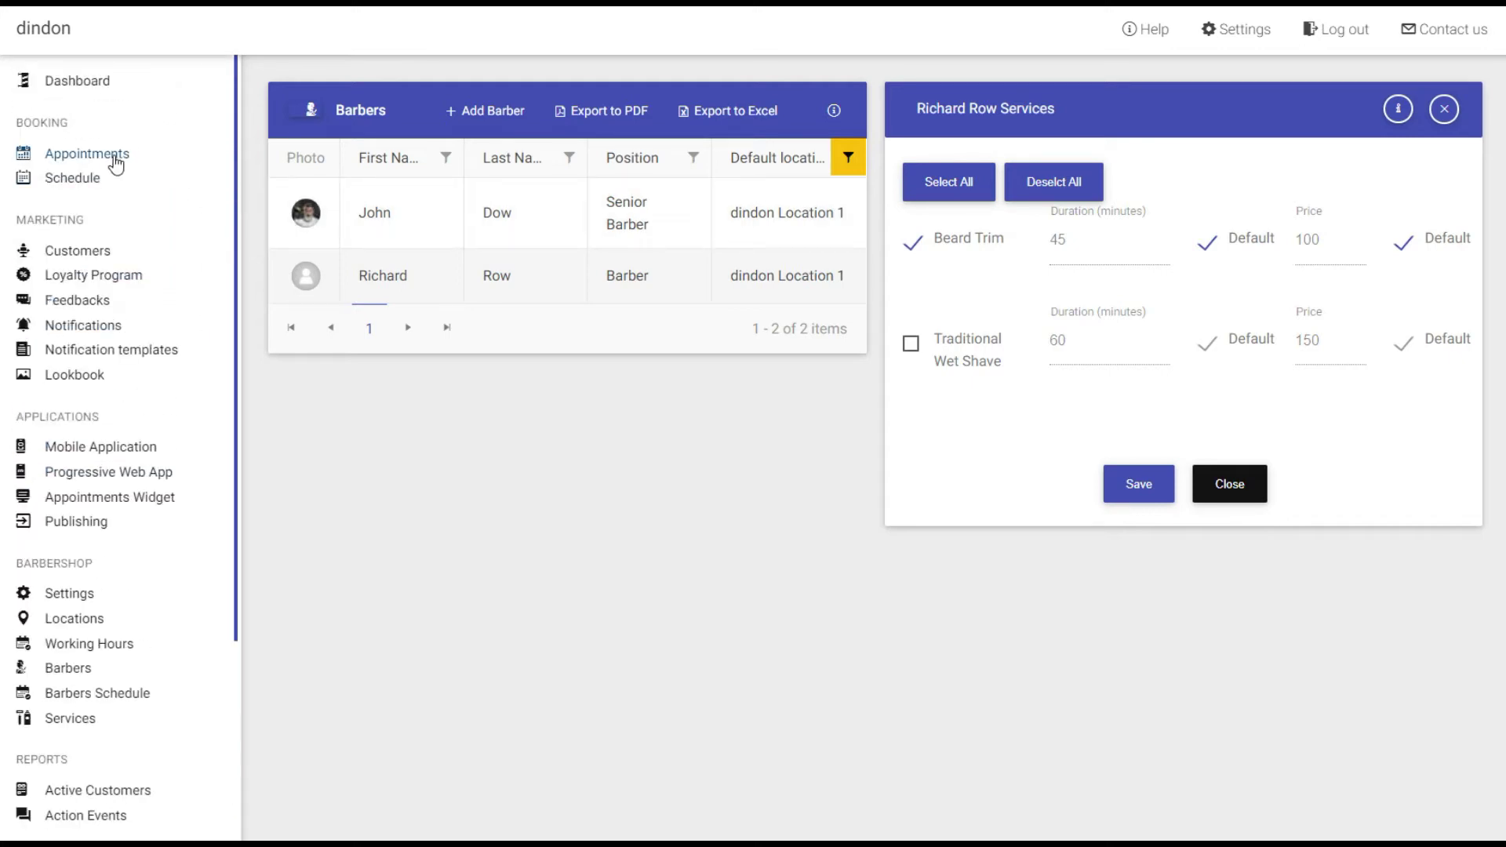
Create a new appointment at dindon Location 1 and assign the customer found by search.
{"action": "left_click", "coordinate": [118, 156]}
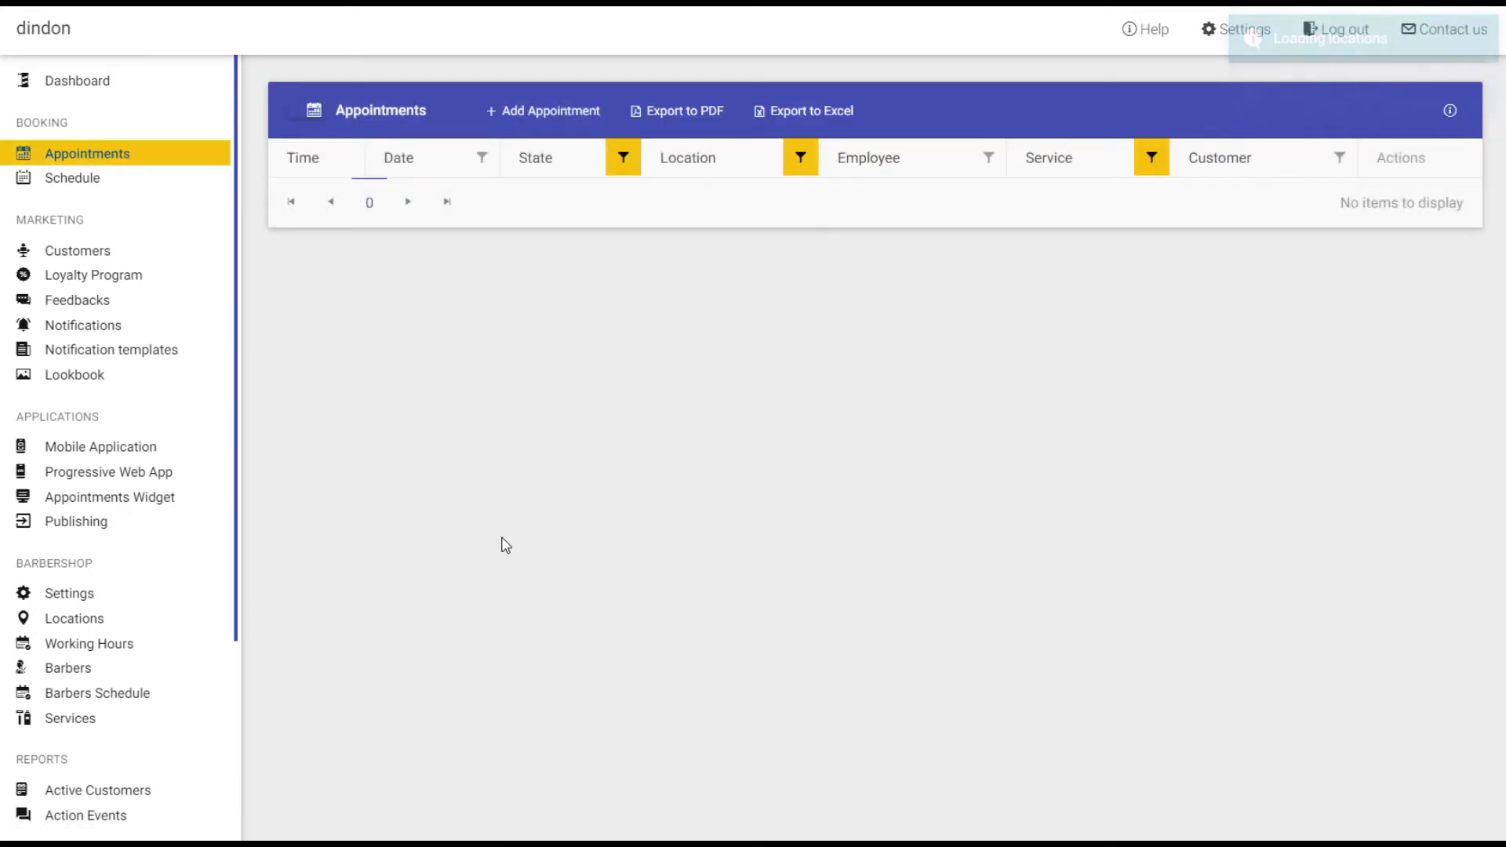
{"action": "left_click", "coordinate": [521, 116]}
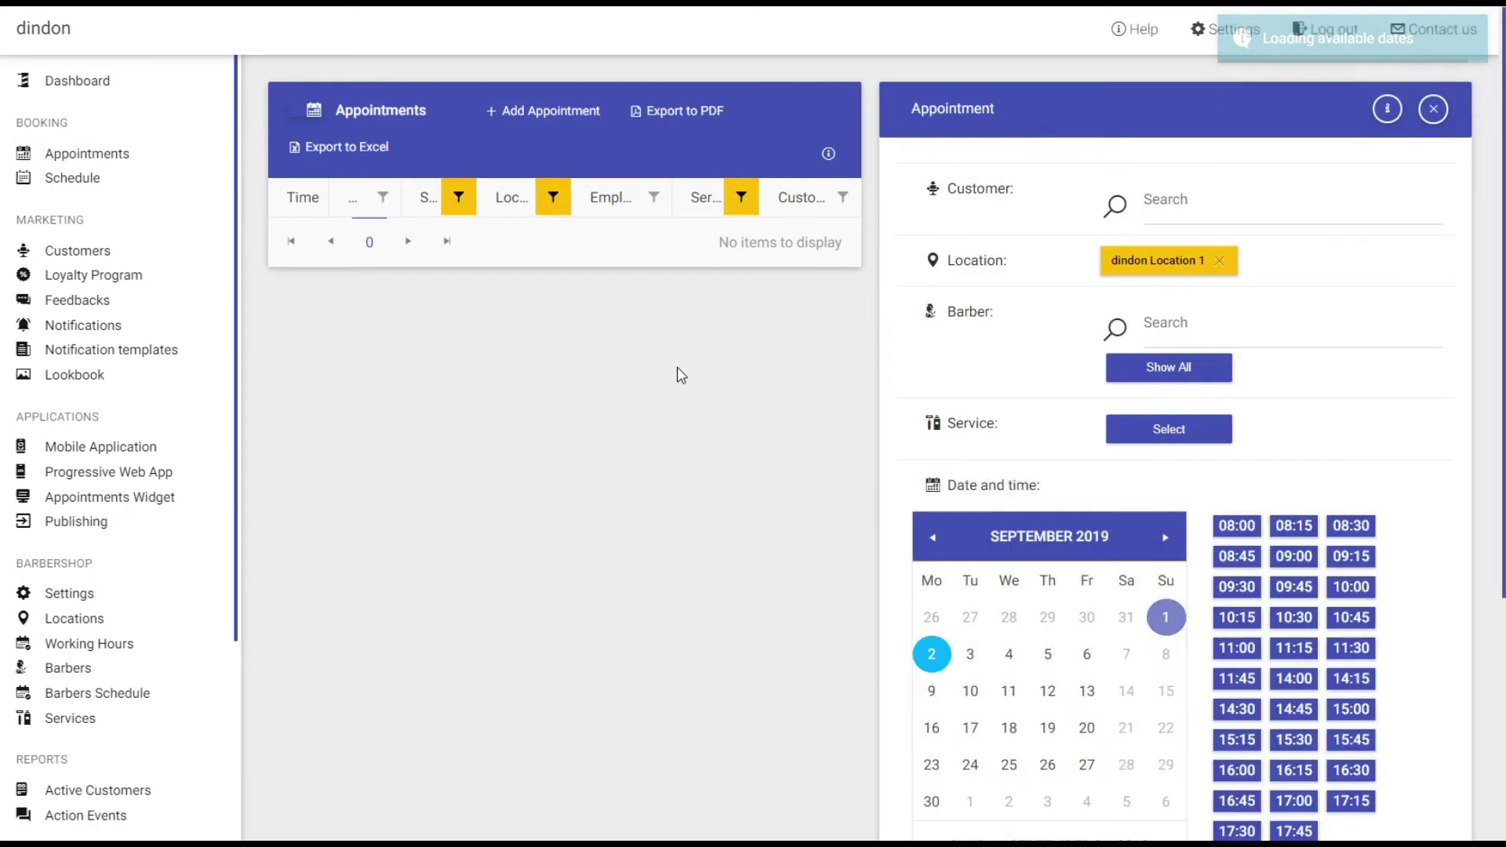
{"action": "left_click", "coordinate": [1198, 206]}
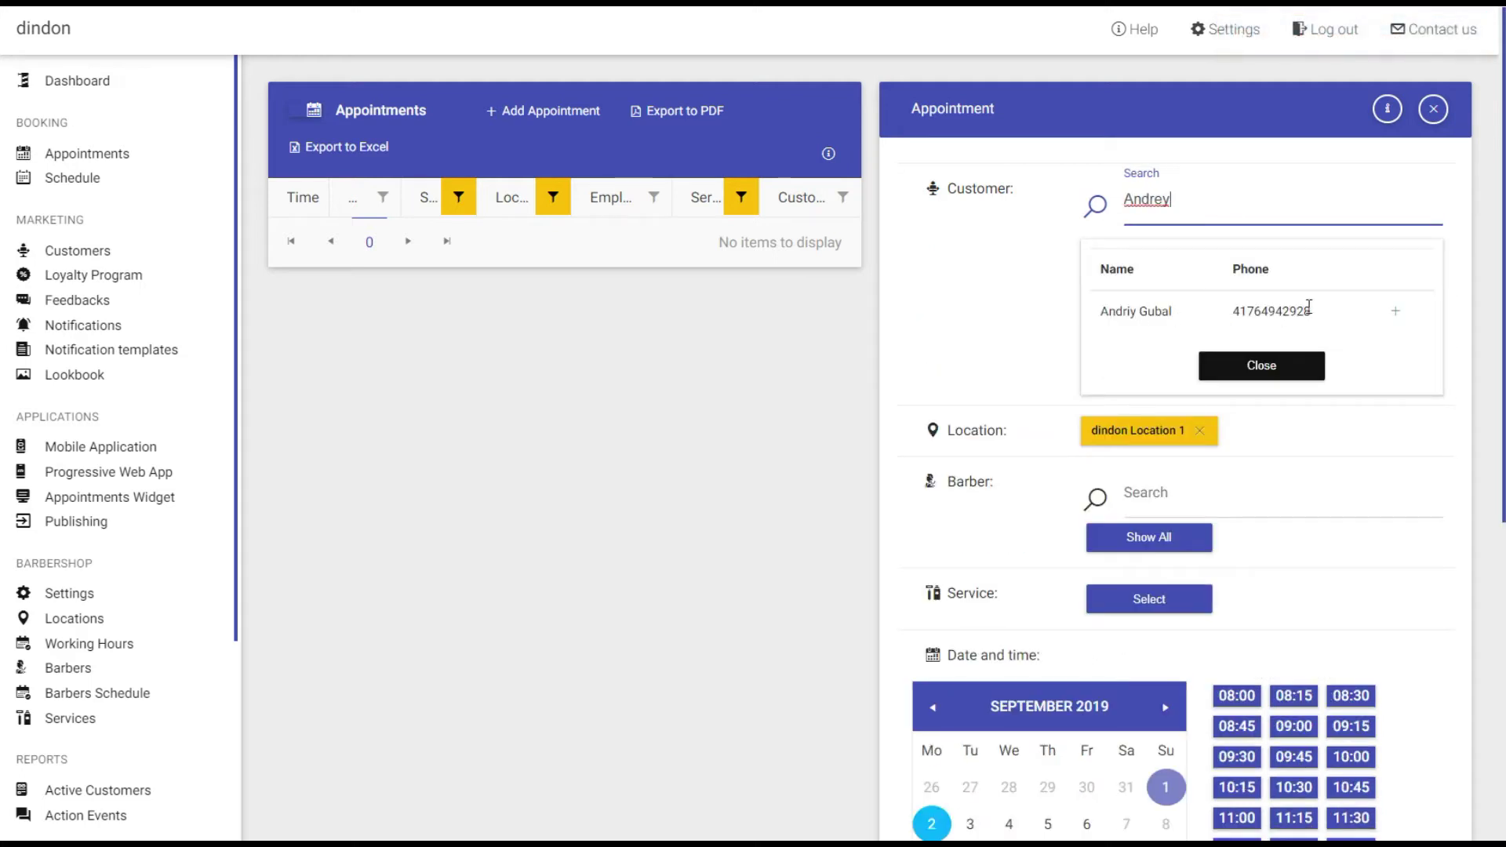
{"action": "left_click", "coordinate": [1397, 320]}
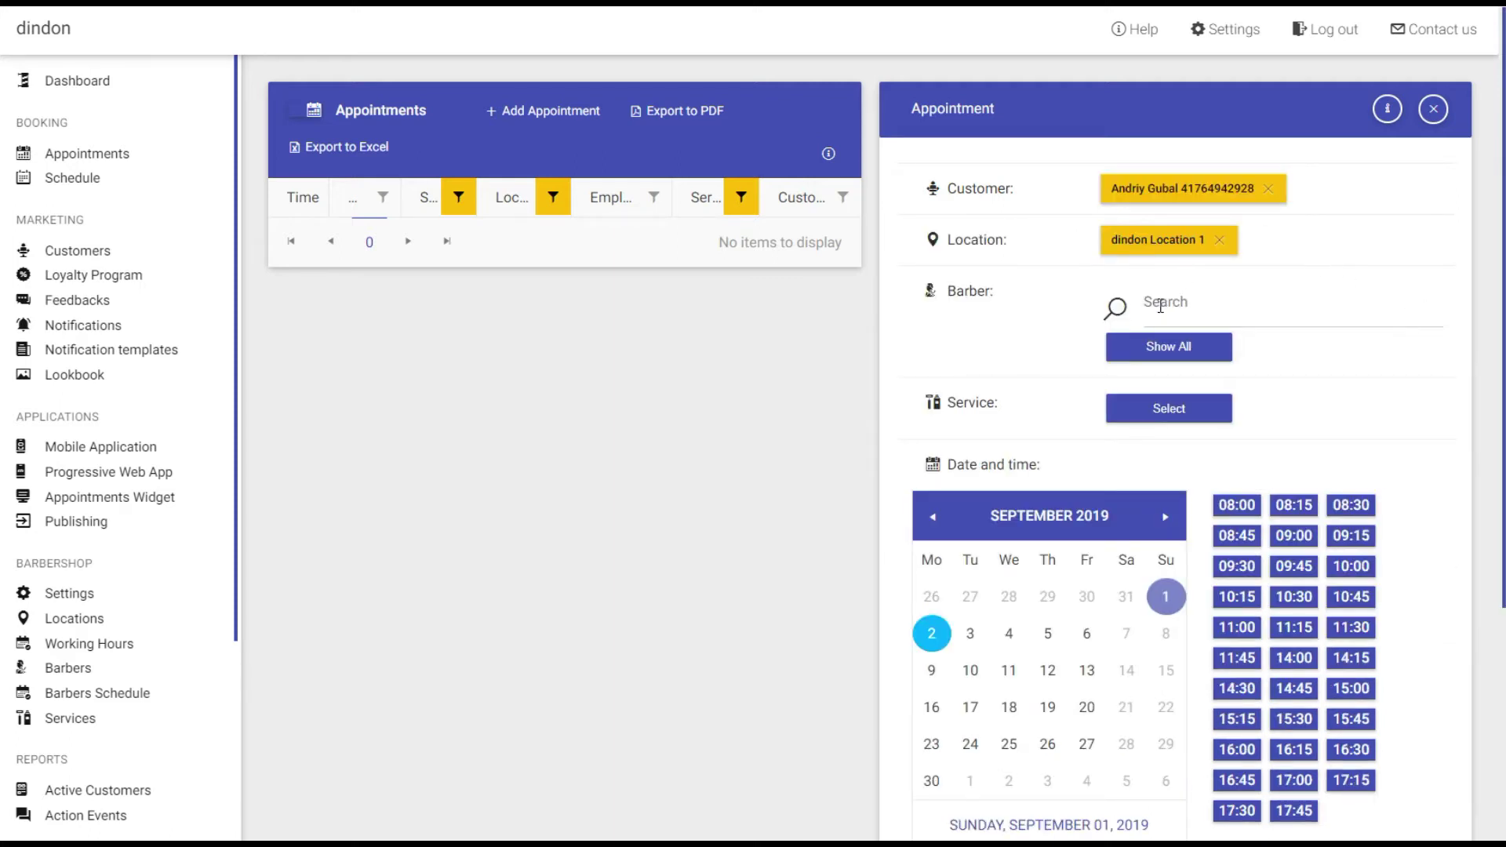
{"action": "left_click", "coordinate": [1374, 310]}
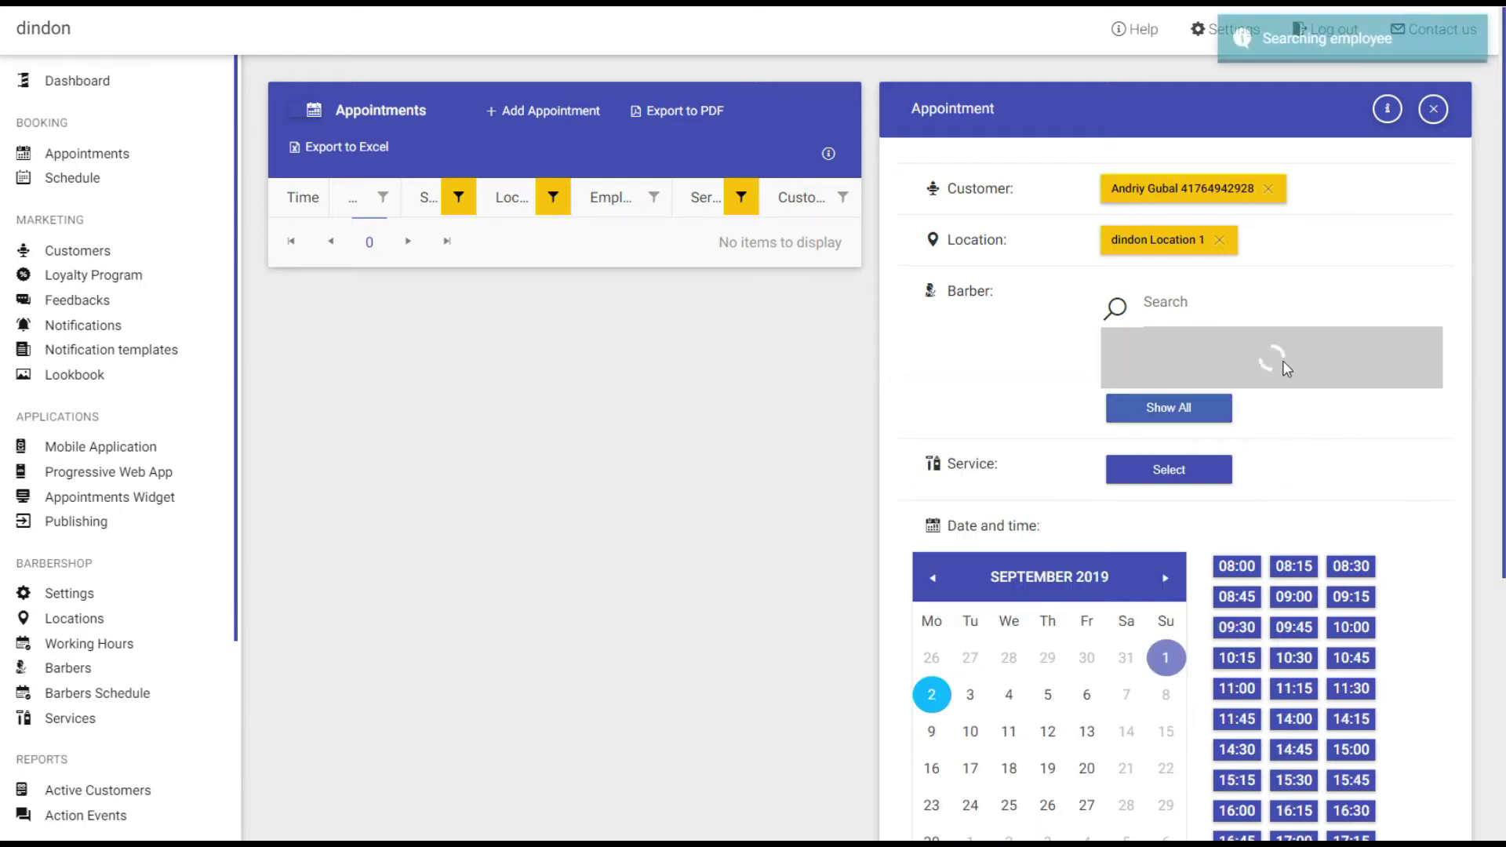
{"action": "scroll", "coordinate": [1154, 392], "scroll_direction": "down", "scroll_amount": 1}
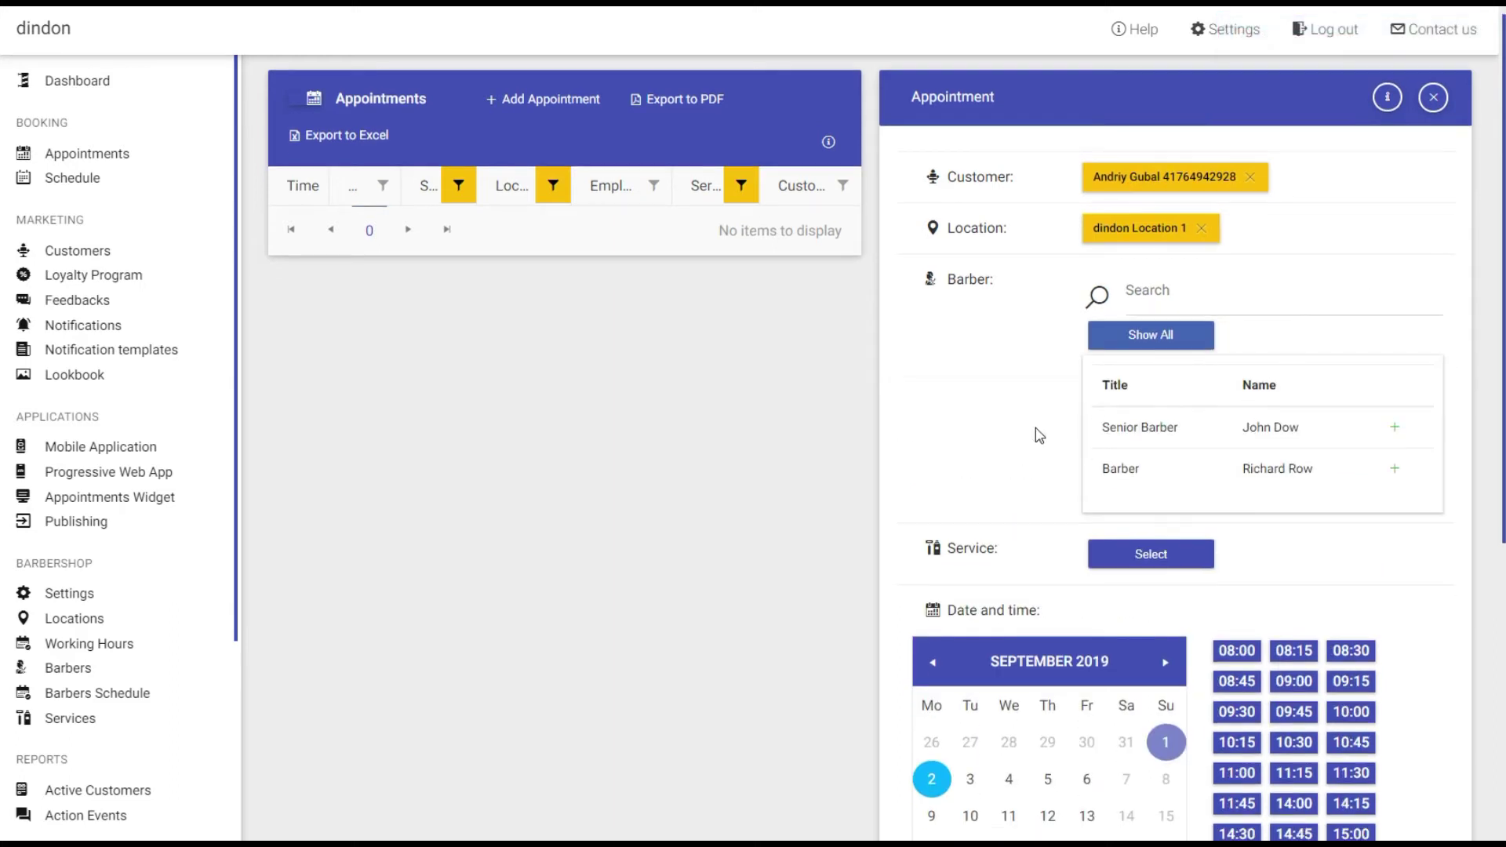
{"action": "left_click", "coordinate": [1394, 349]}
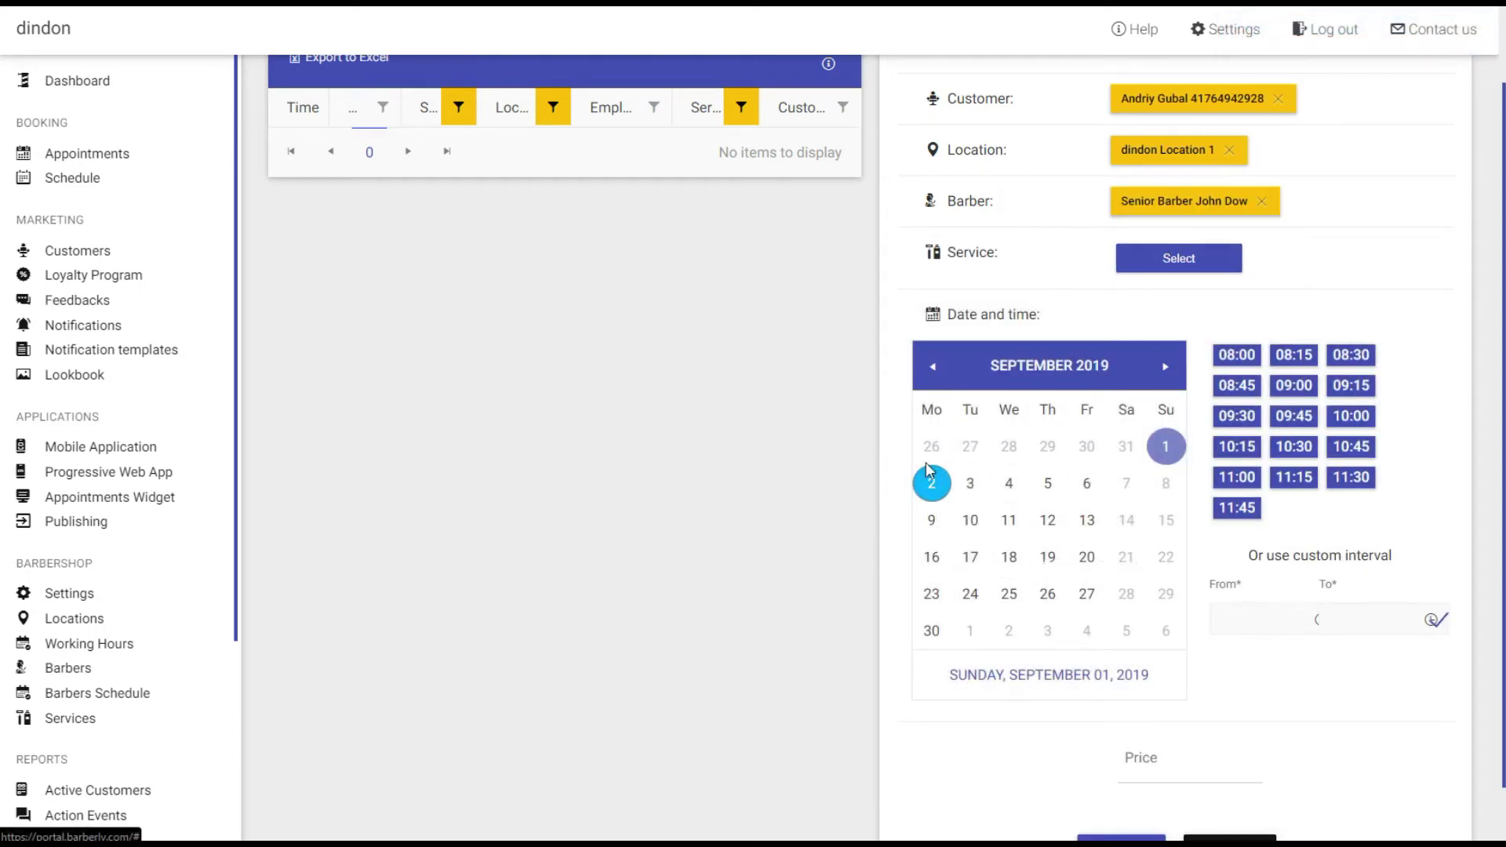
{"action": "left_click", "coordinate": [932, 481]}
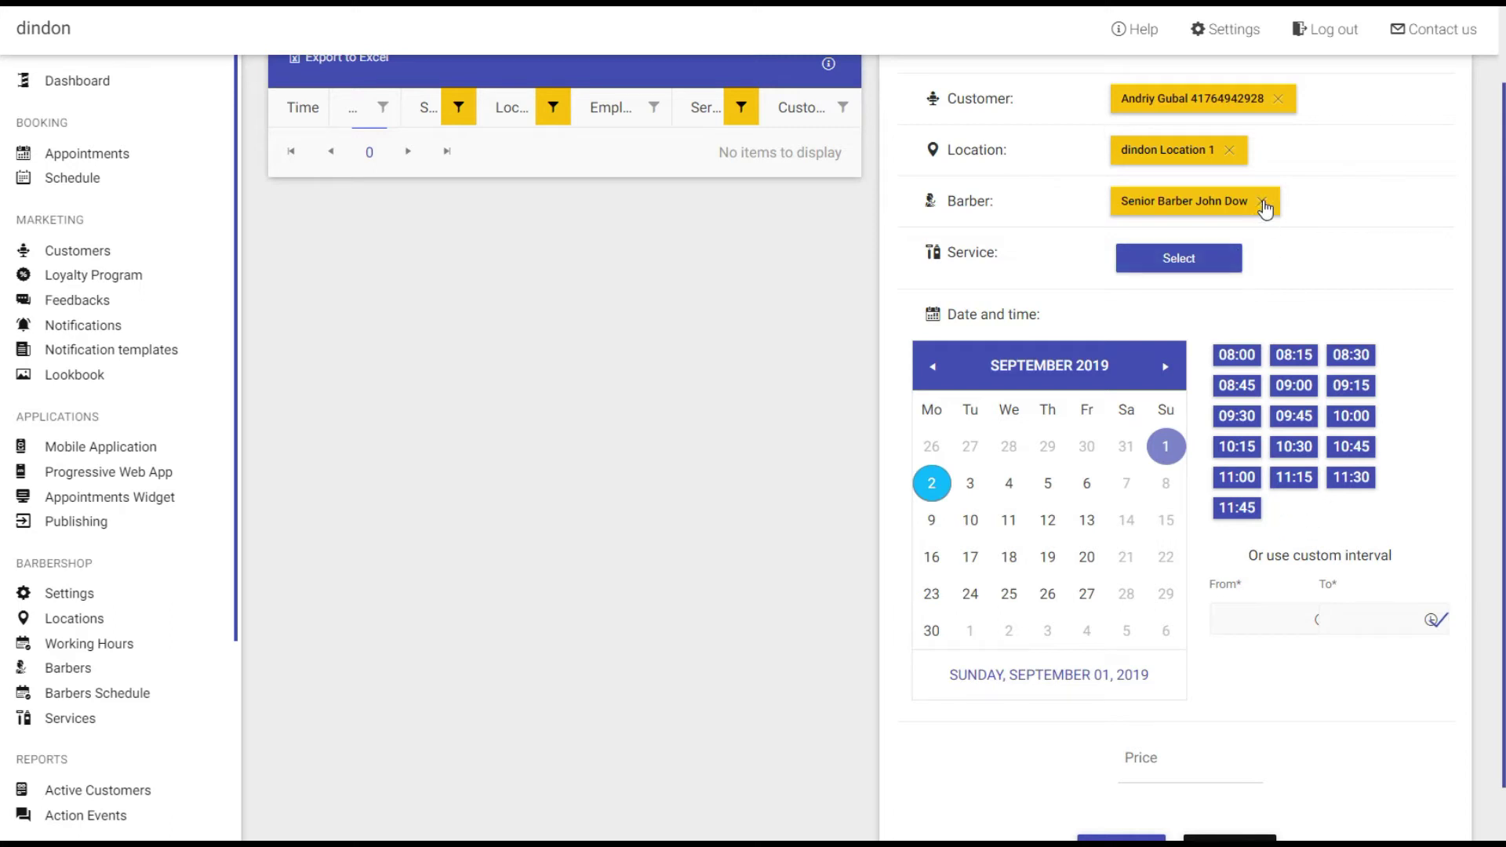
{"action": "left_click", "coordinate": [1264, 203]}
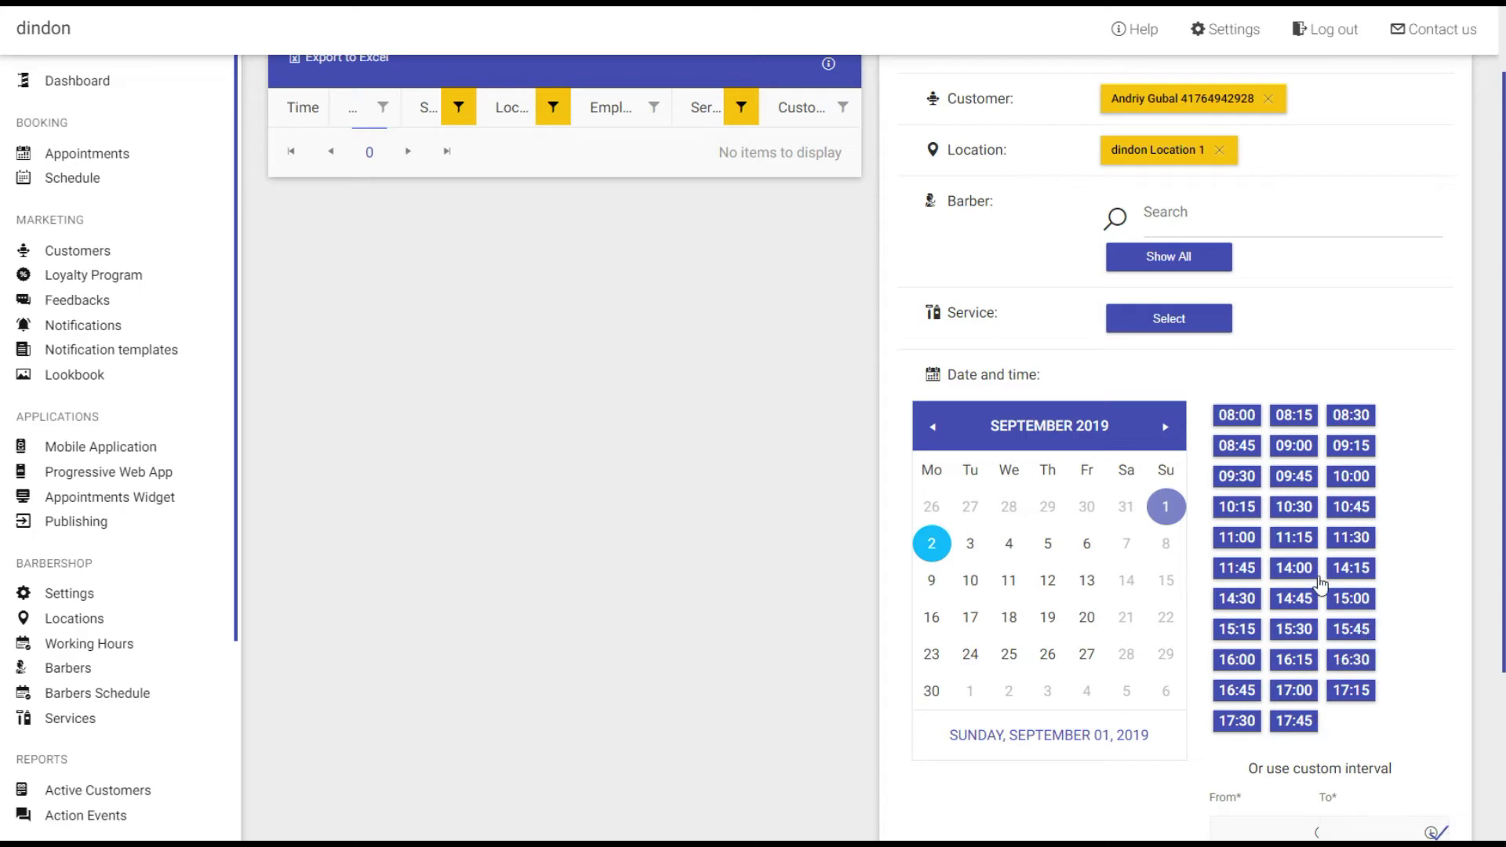
{"action": "left_click", "coordinate": [1352, 632]}
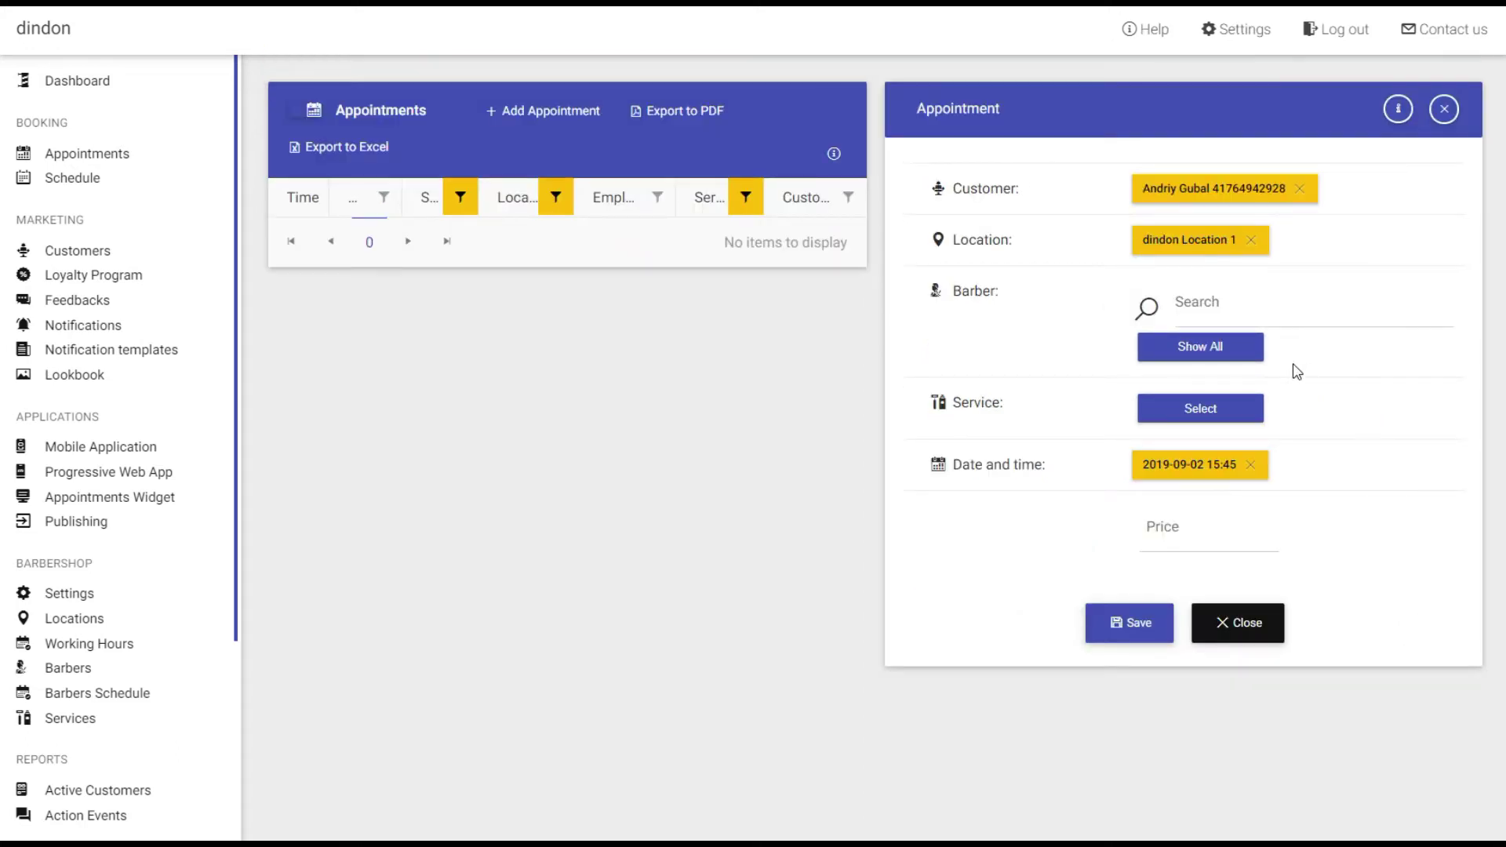
{"action": "left_click", "coordinate": [1217, 356]}
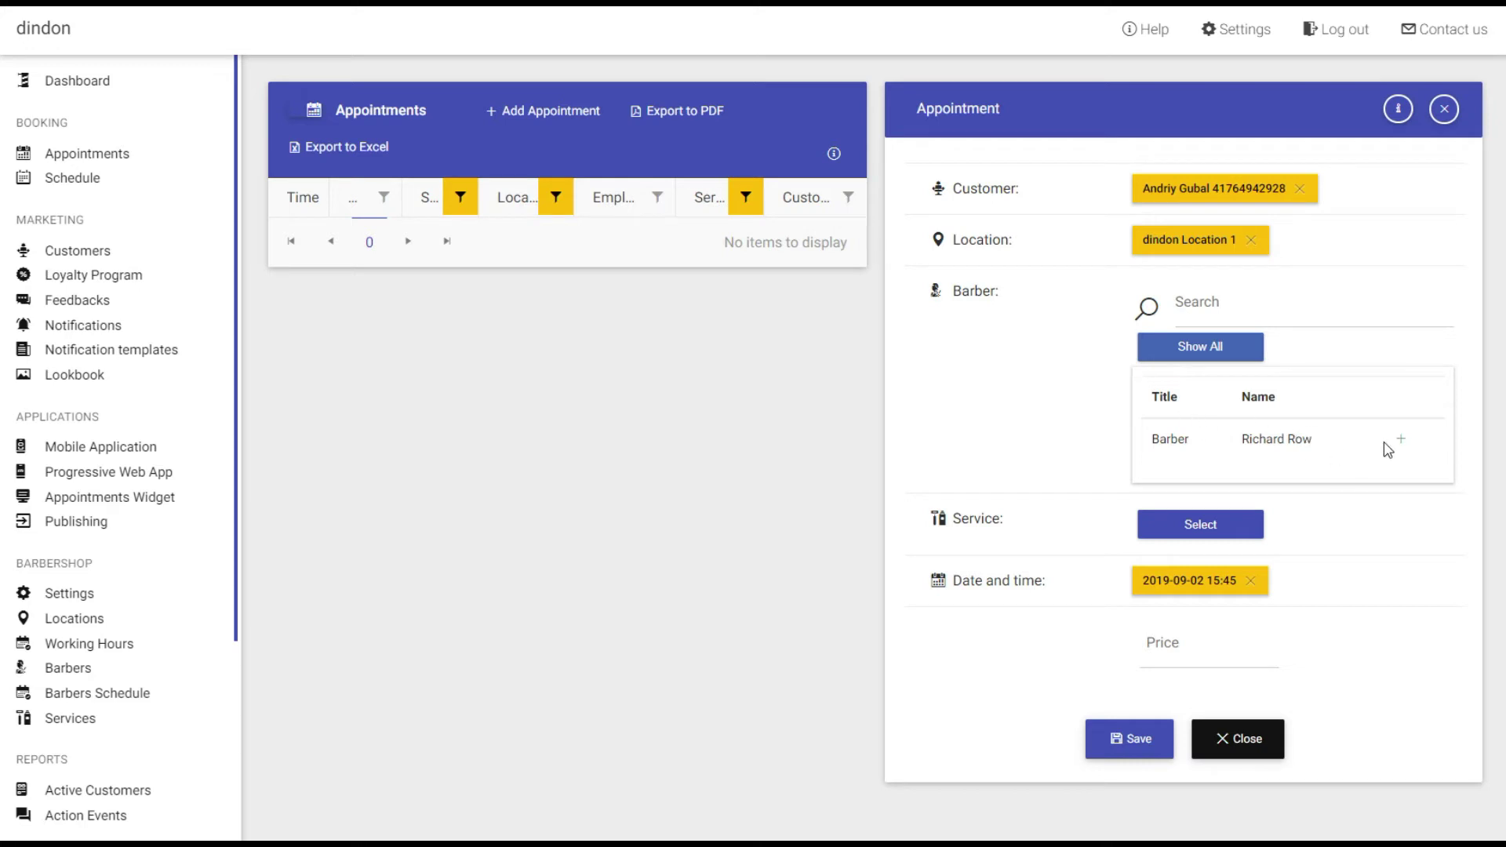
{"action": "left_click", "coordinate": [1408, 445]}
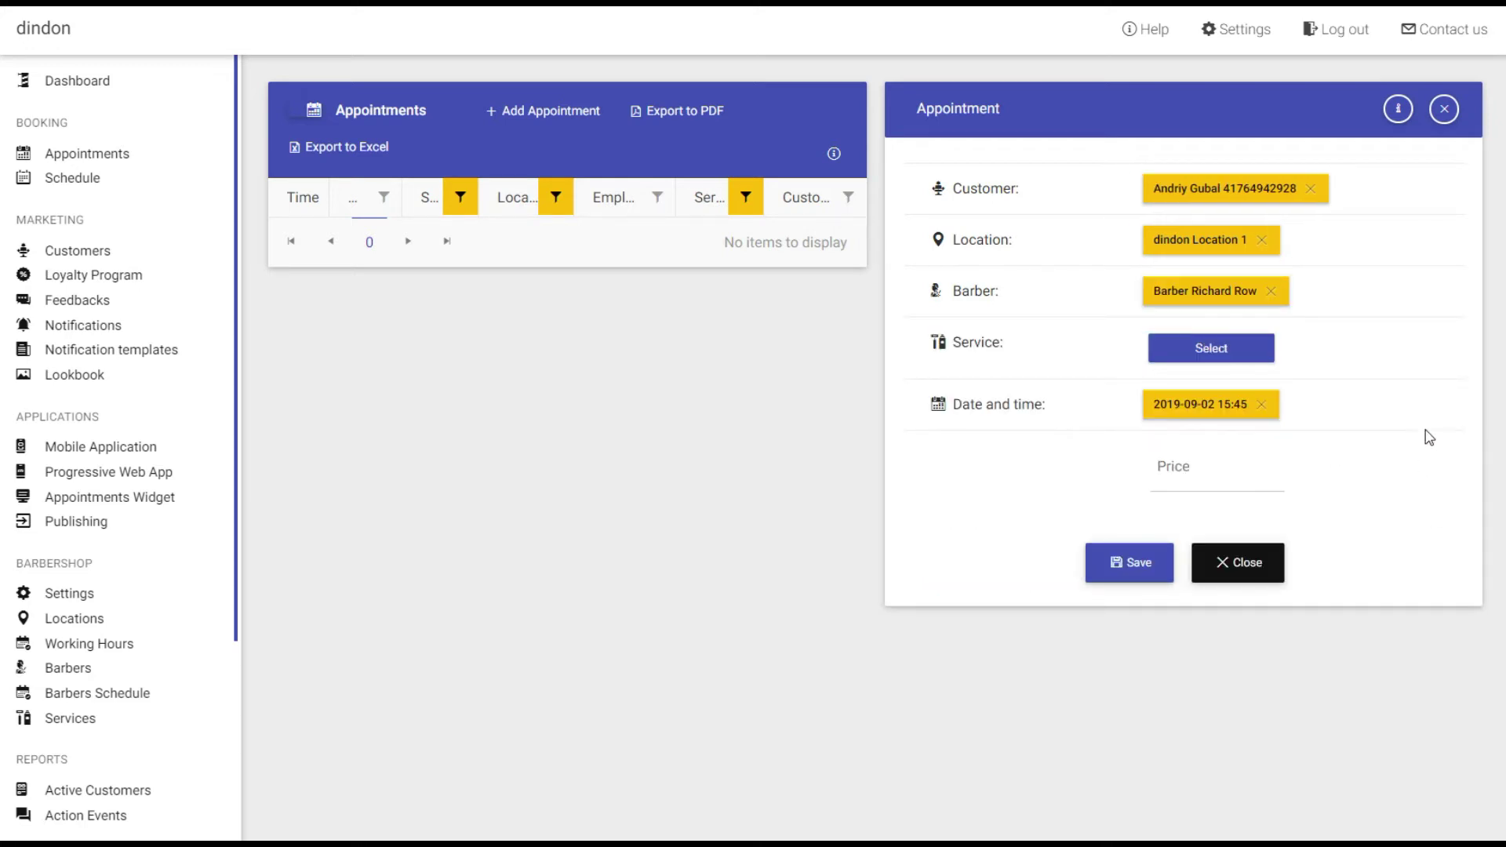
{"action": "left_click", "coordinate": [1210, 354]}
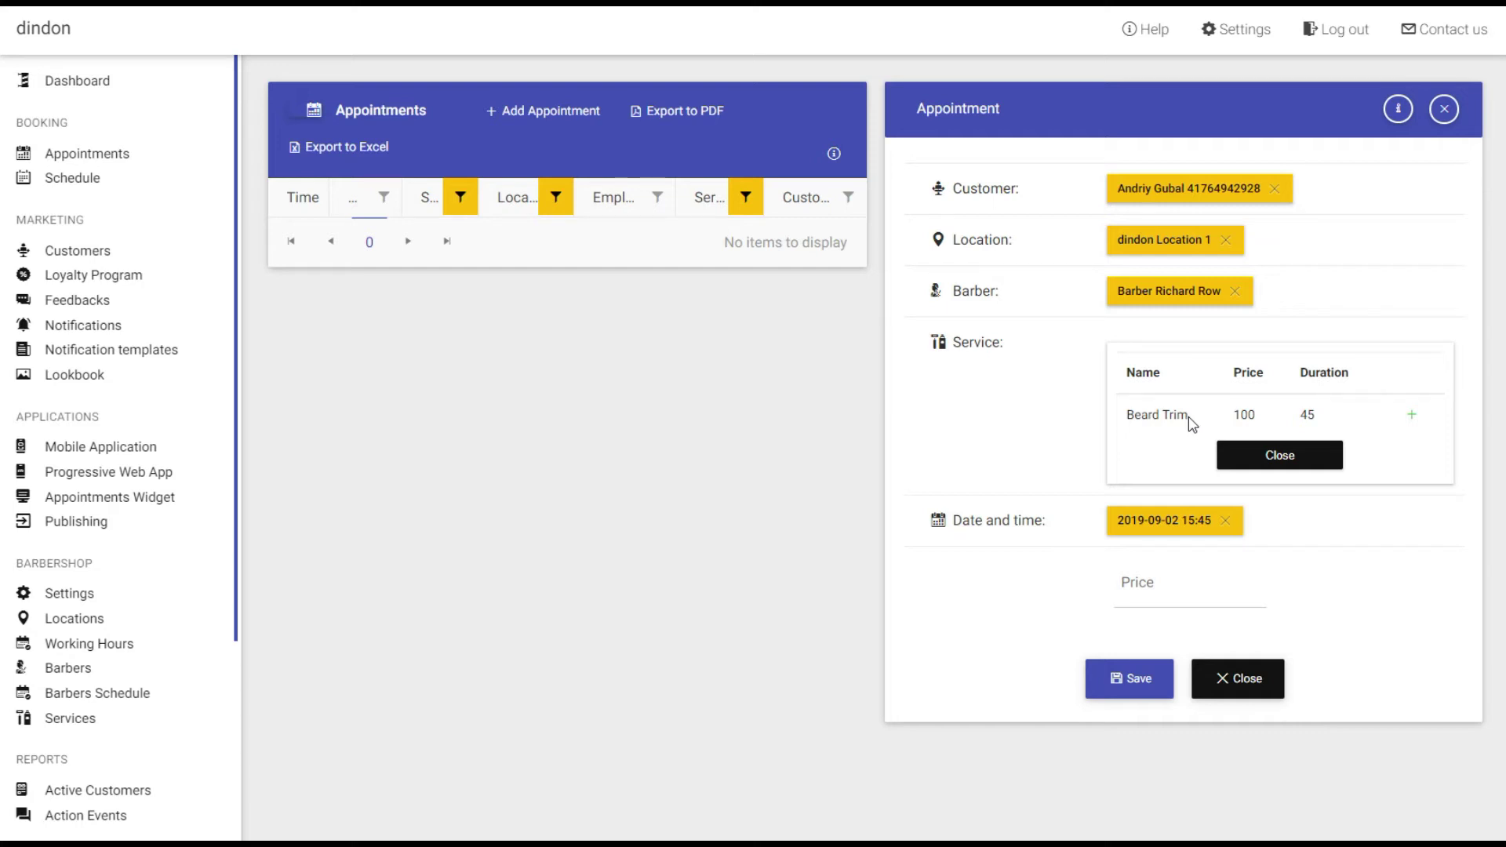
{"action": "left_click", "coordinate": [1279, 455]}
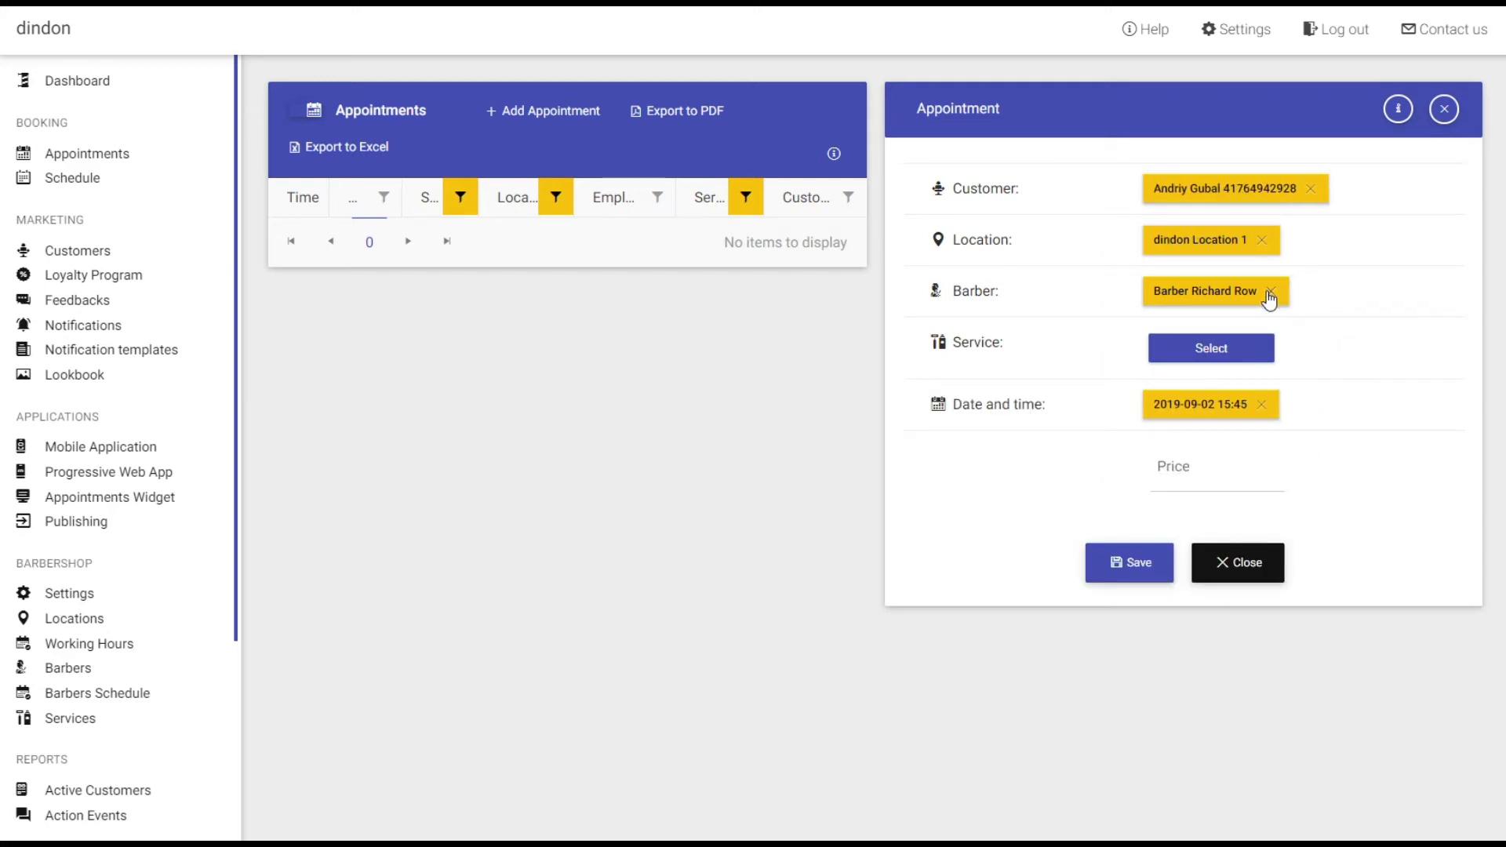
{"action": "left_click", "coordinate": [1271, 292]}
{"action": "left_click", "coordinate": [1252, 465]}
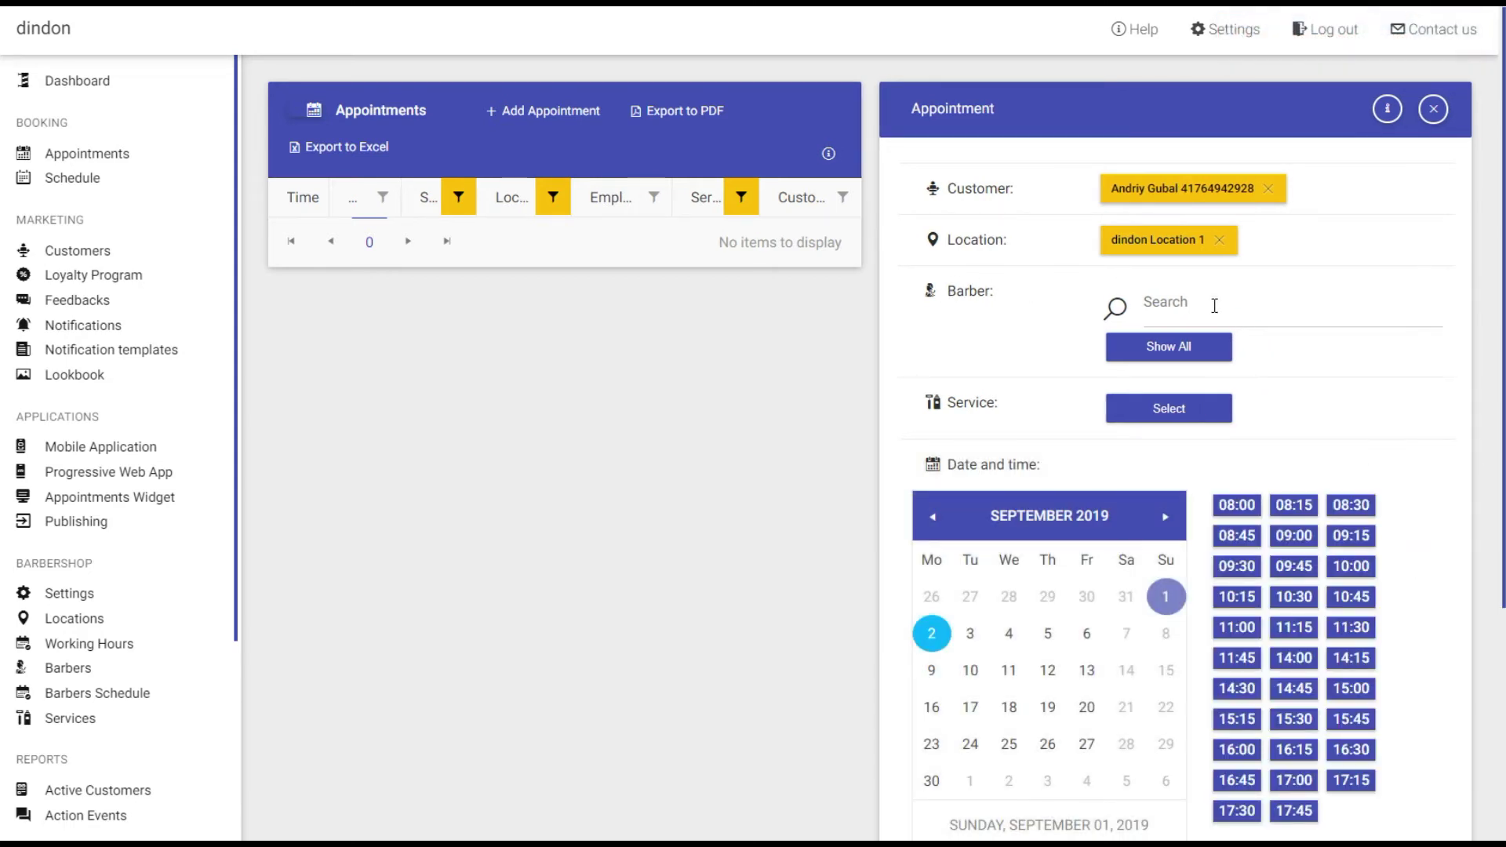
Assign the Senior Barber, Traditional Wet Shave, and the 2 September 2019 08:00 slot.
{"action": "left_click", "coordinate": [1124, 353]}
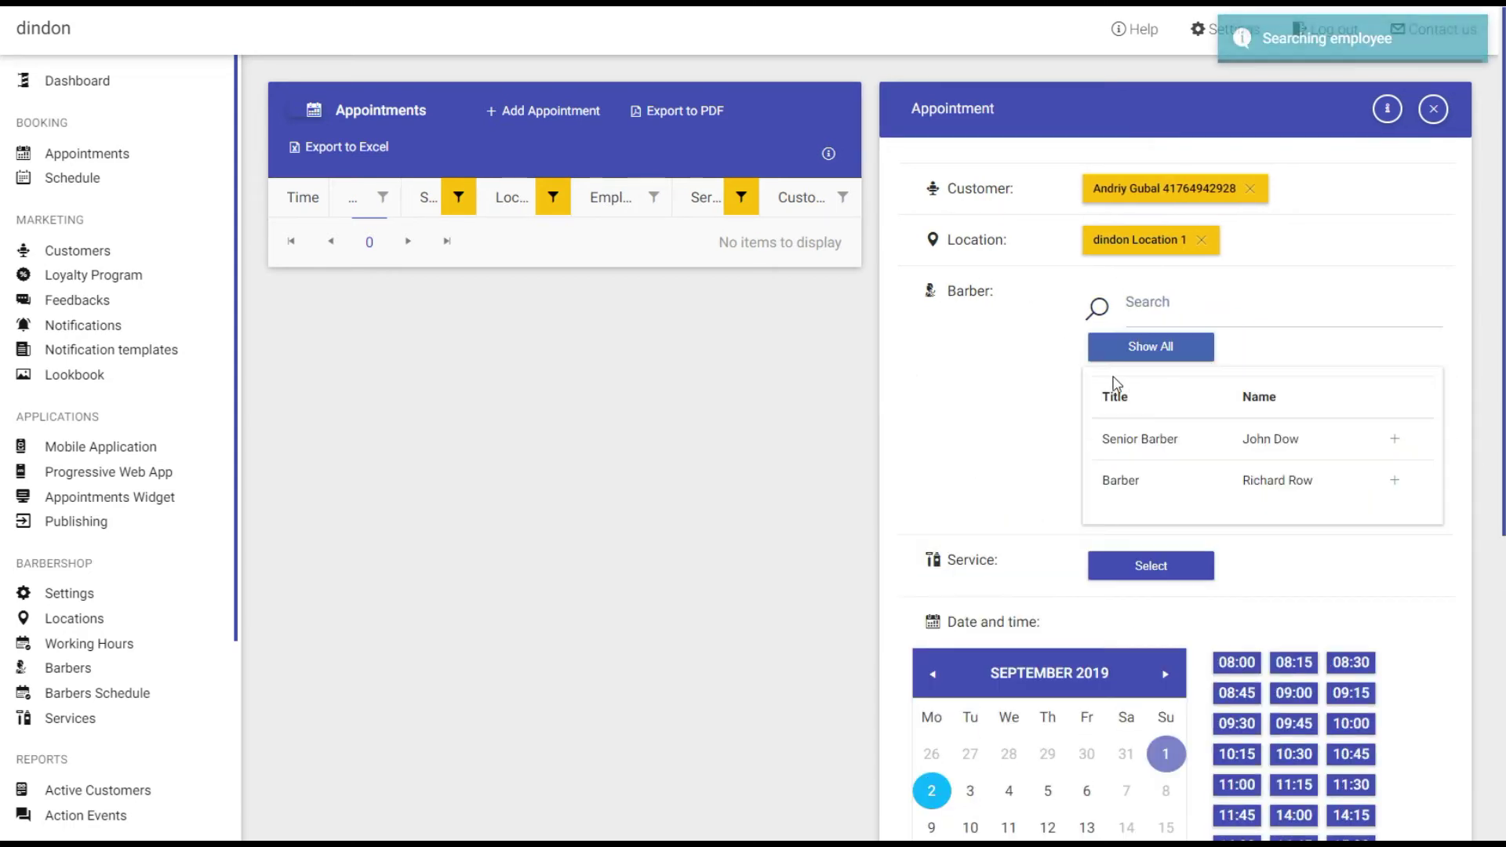
{"action": "left_click", "coordinate": [1395, 438]}
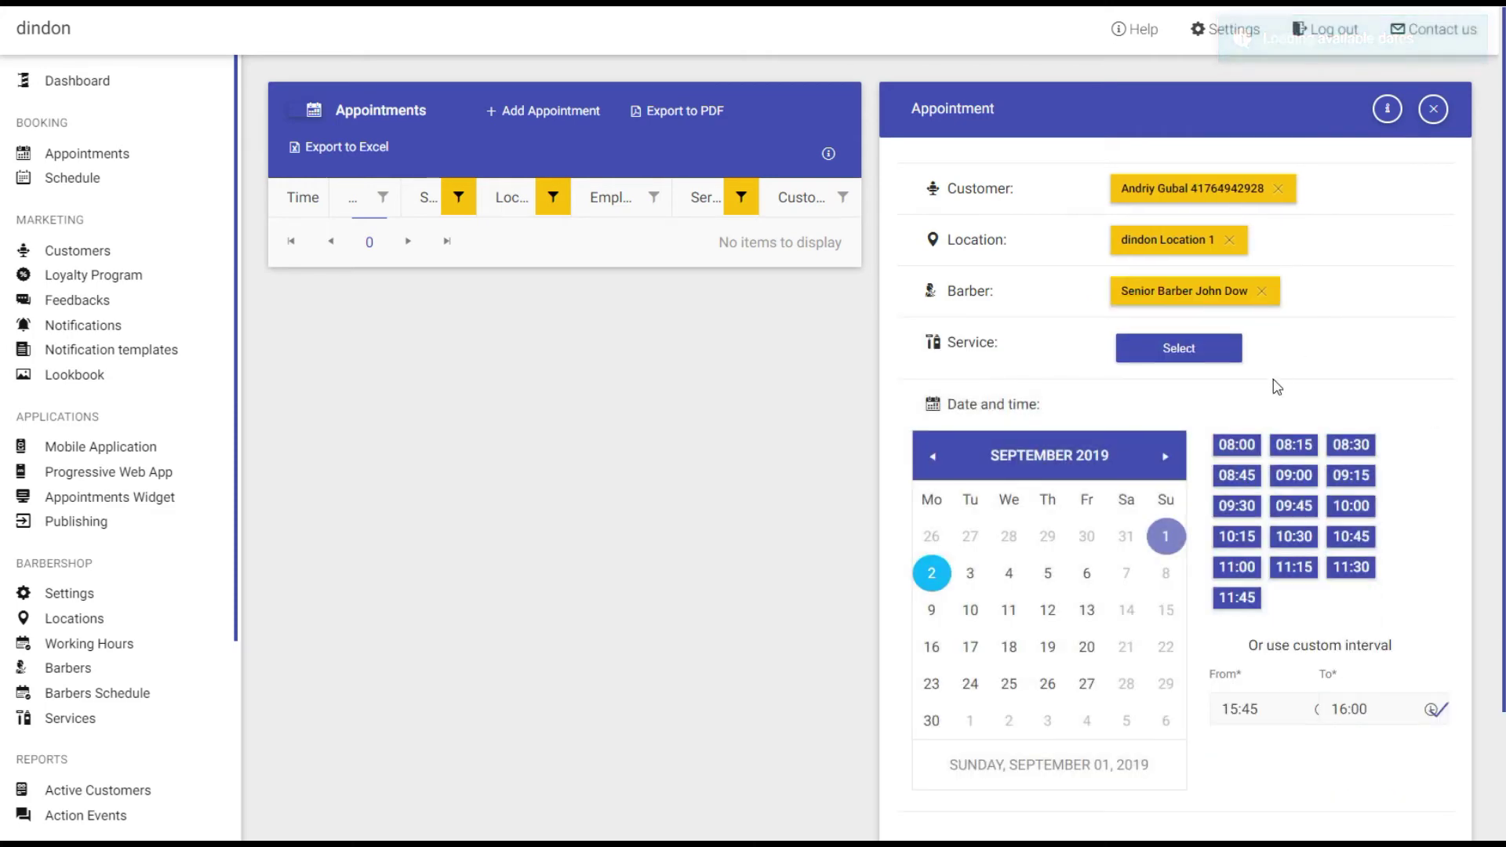
{"action": "left_click", "coordinate": [1235, 354]}
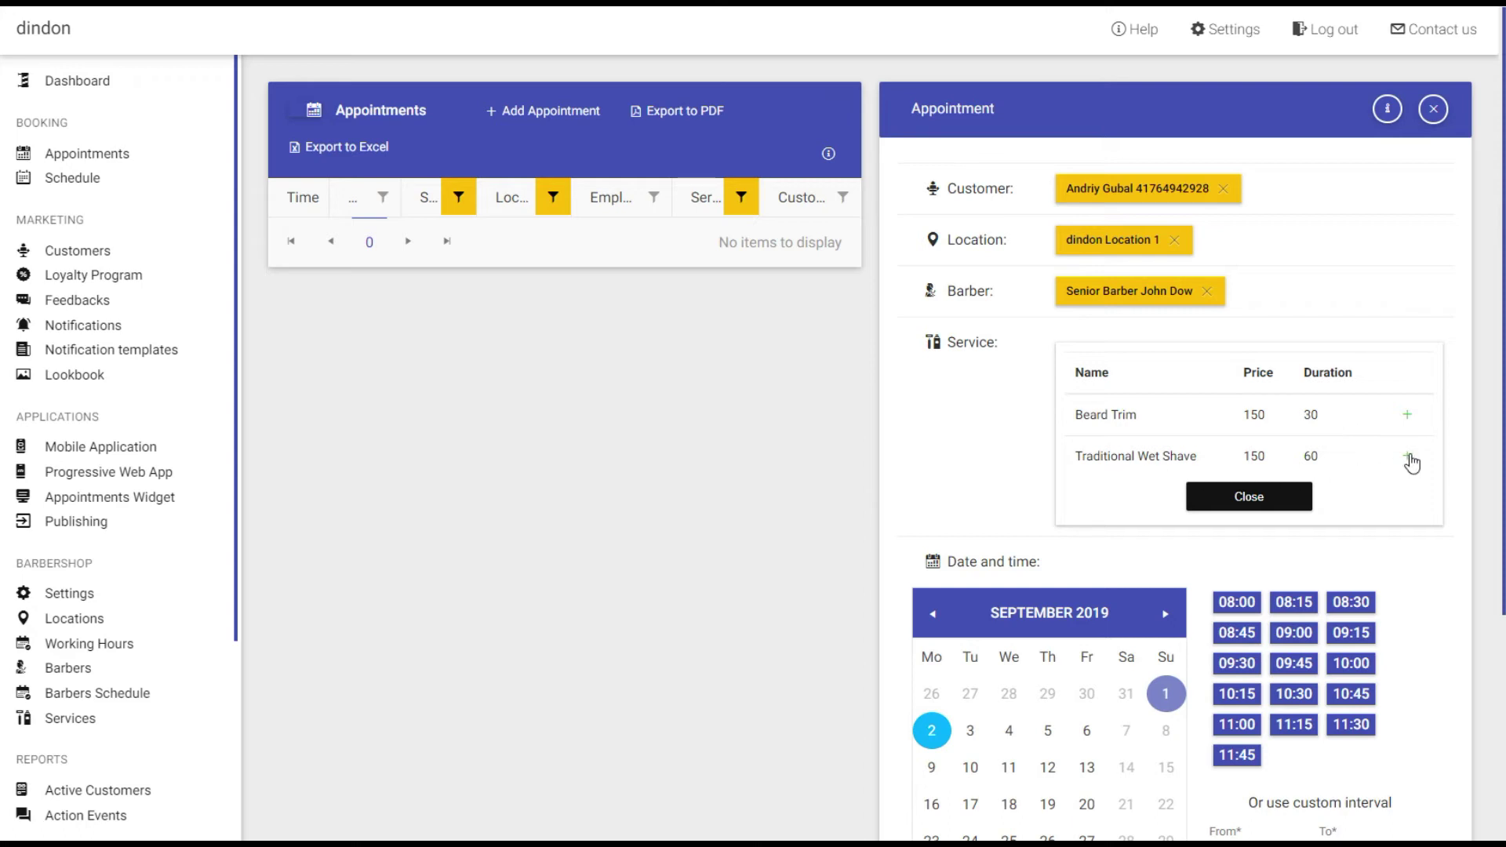
{"action": "left_click", "coordinate": [1410, 458]}
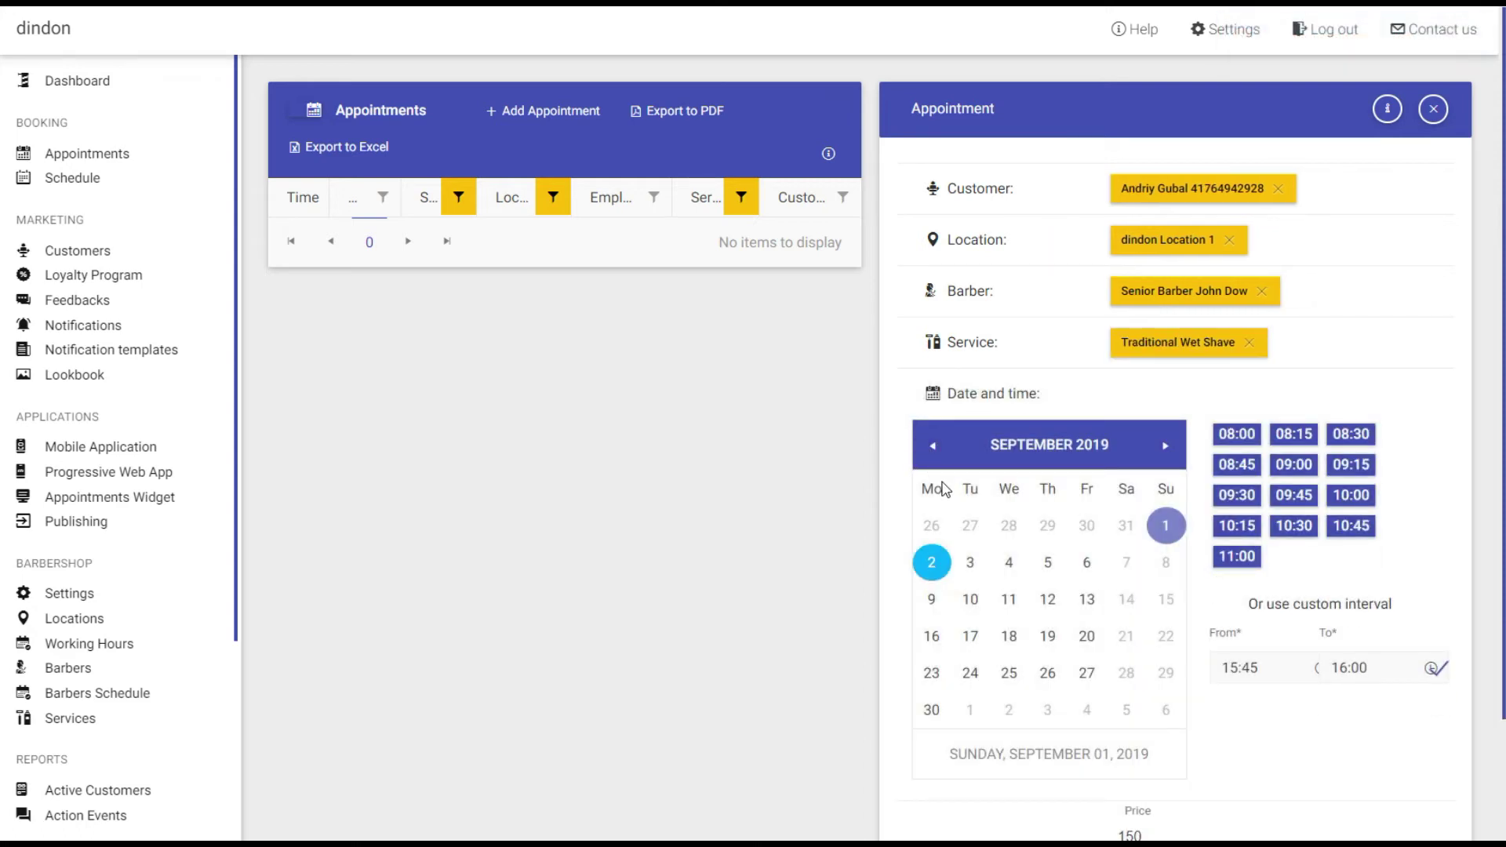
{"action": "scroll", "coordinate": [944, 490], "scroll_direction": "down", "scroll_amount": 2}
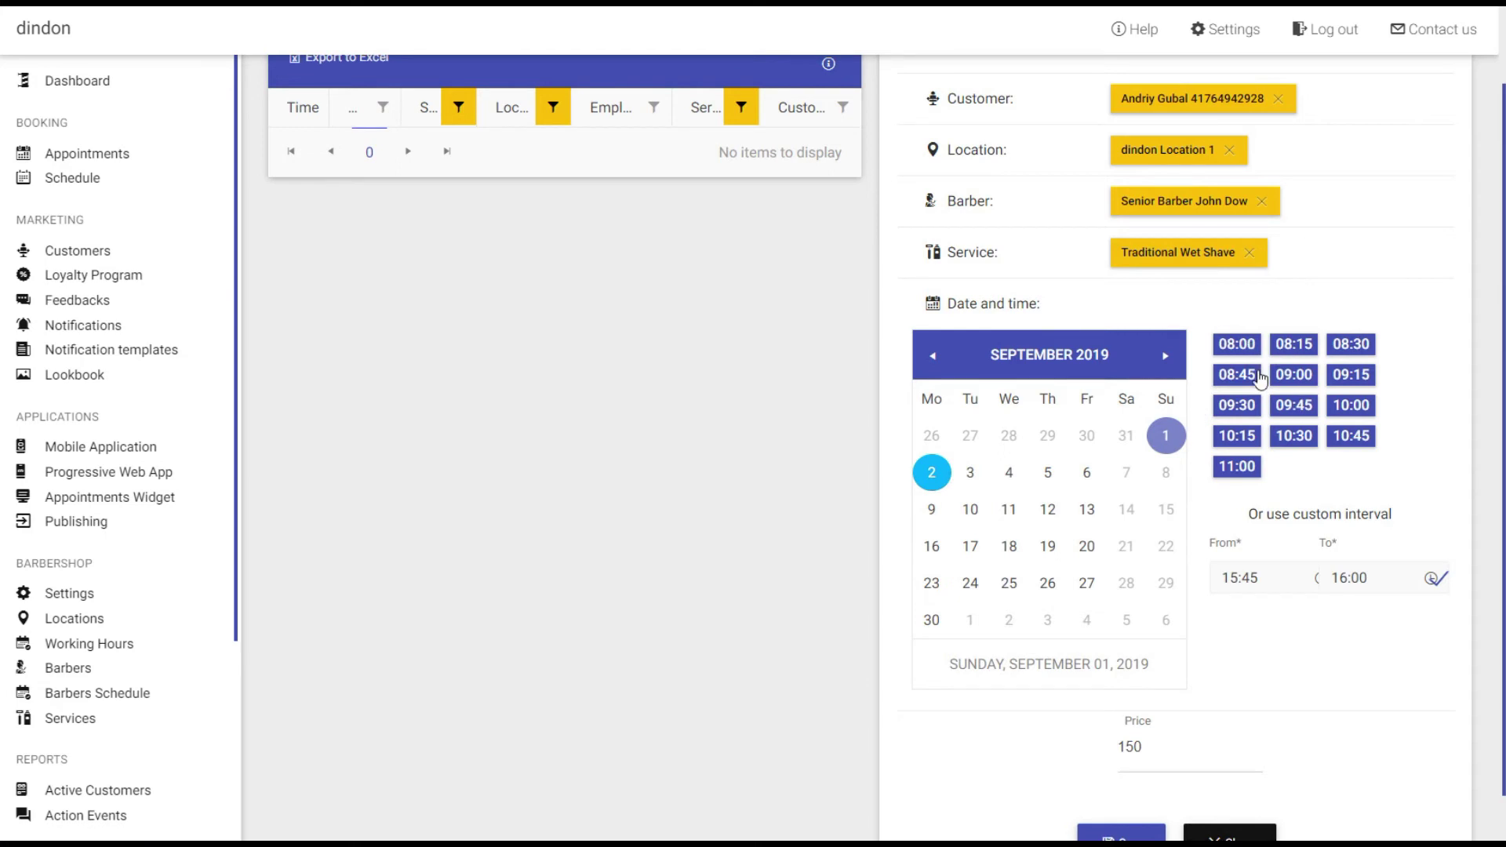
{"action": "left_click", "coordinate": [1238, 345]}
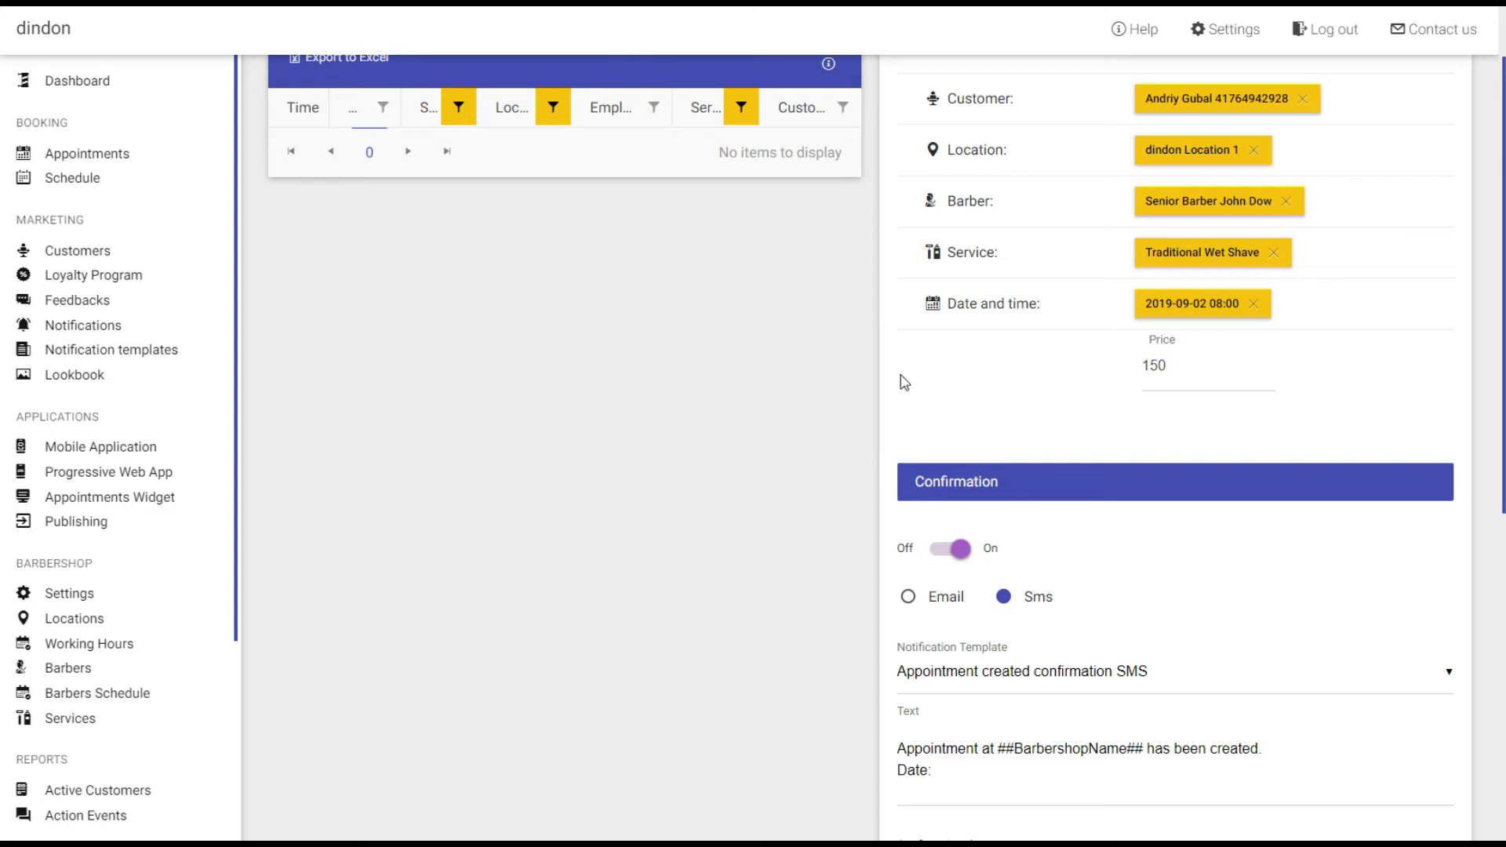
Switch off the confirmation and reminder messages and save the Traditional Wet Shave booking.
{"action": "scroll", "coordinate": [1098, 541], "scroll_direction": "down", "scroll_amount": 3}
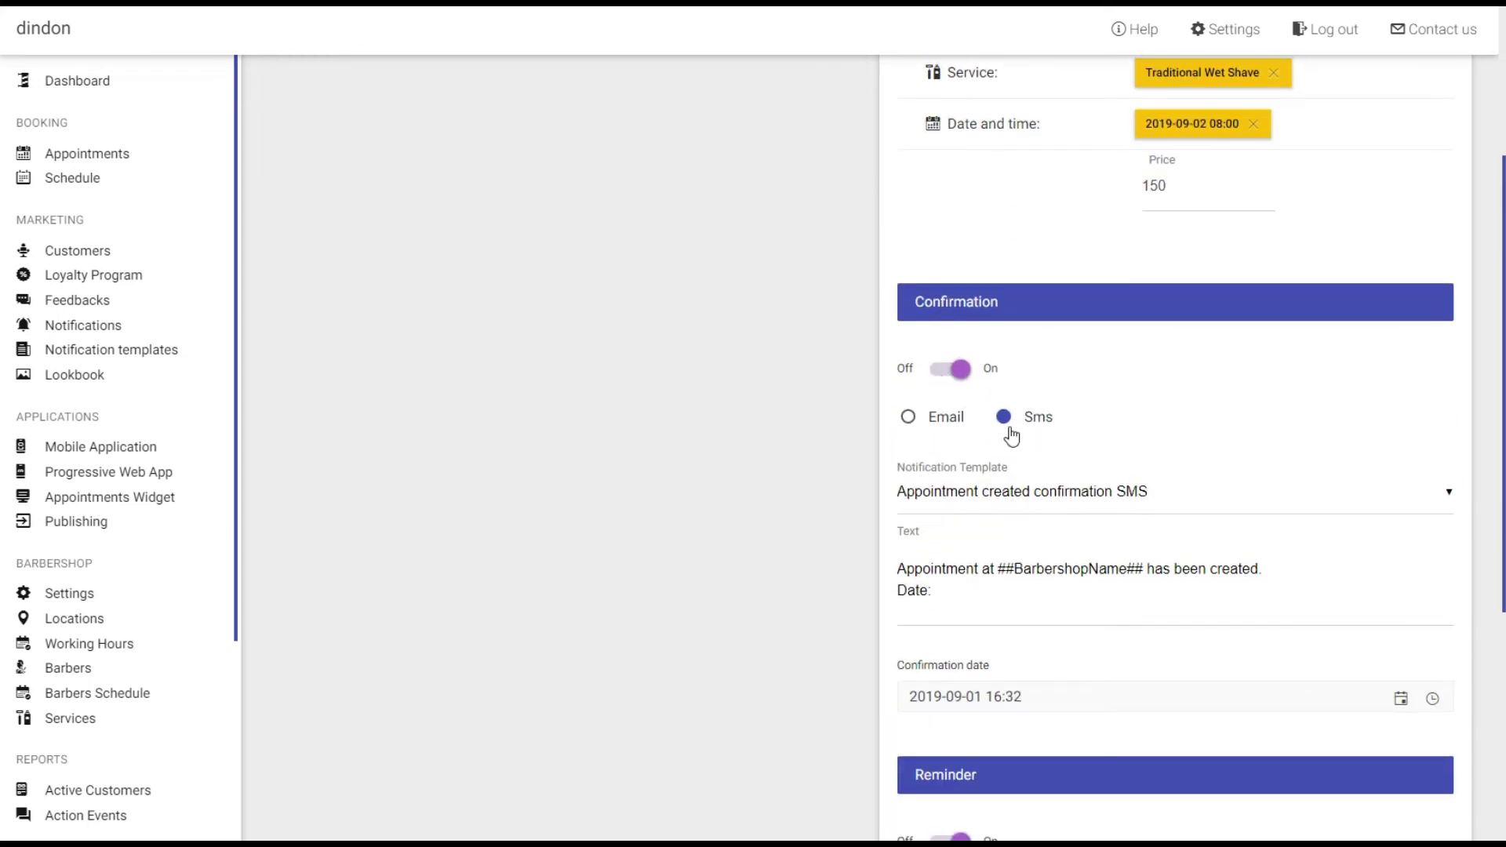
{"action": "left_click", "coordinate": [950, 368]}
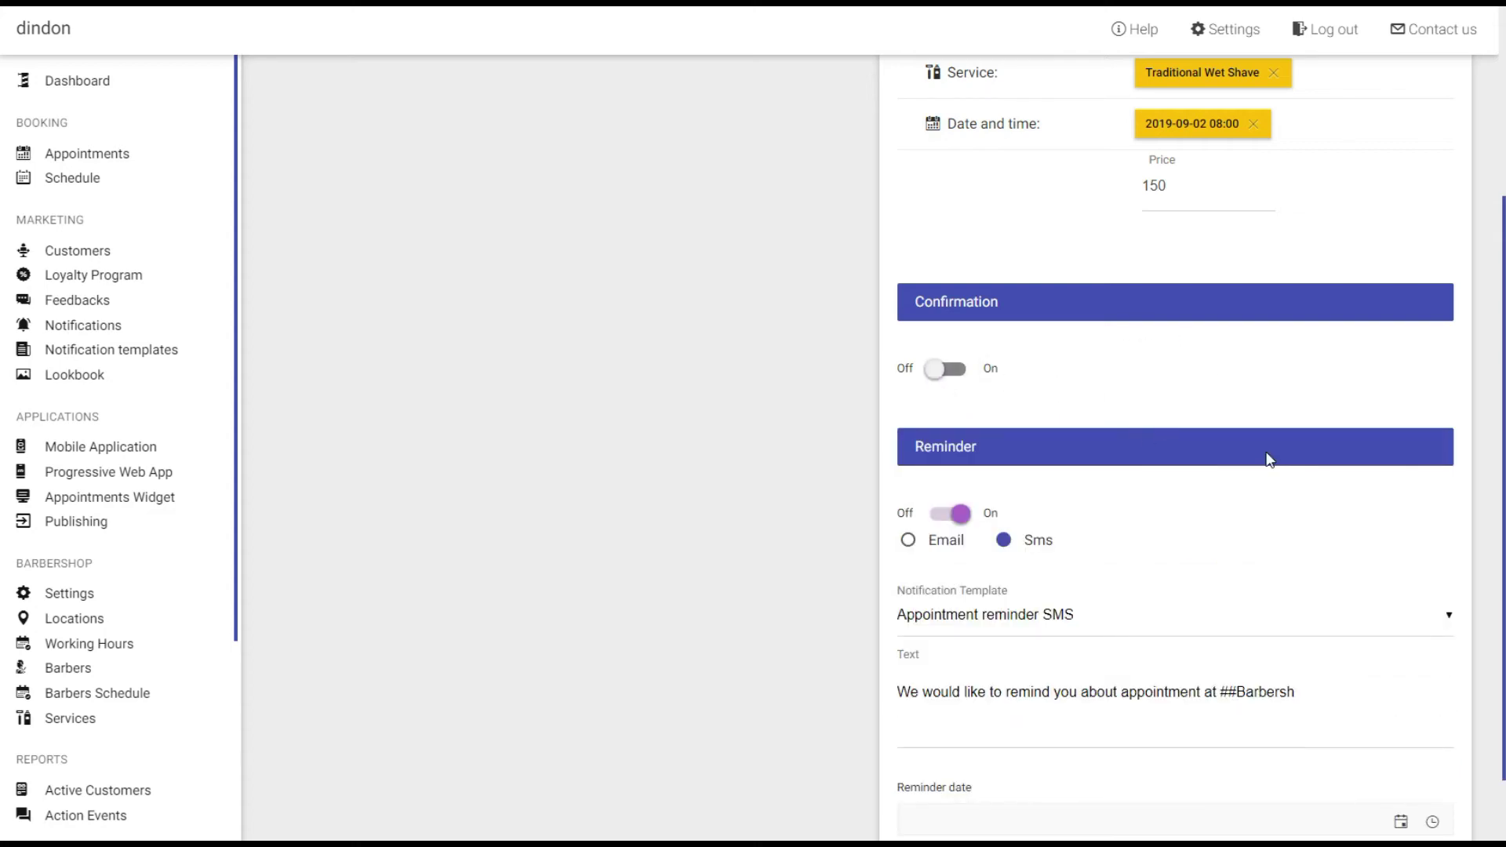
{"action": "scroll", "coordinate": [957, 439], "scroll_direction": "down", "scroll_amount": 2}
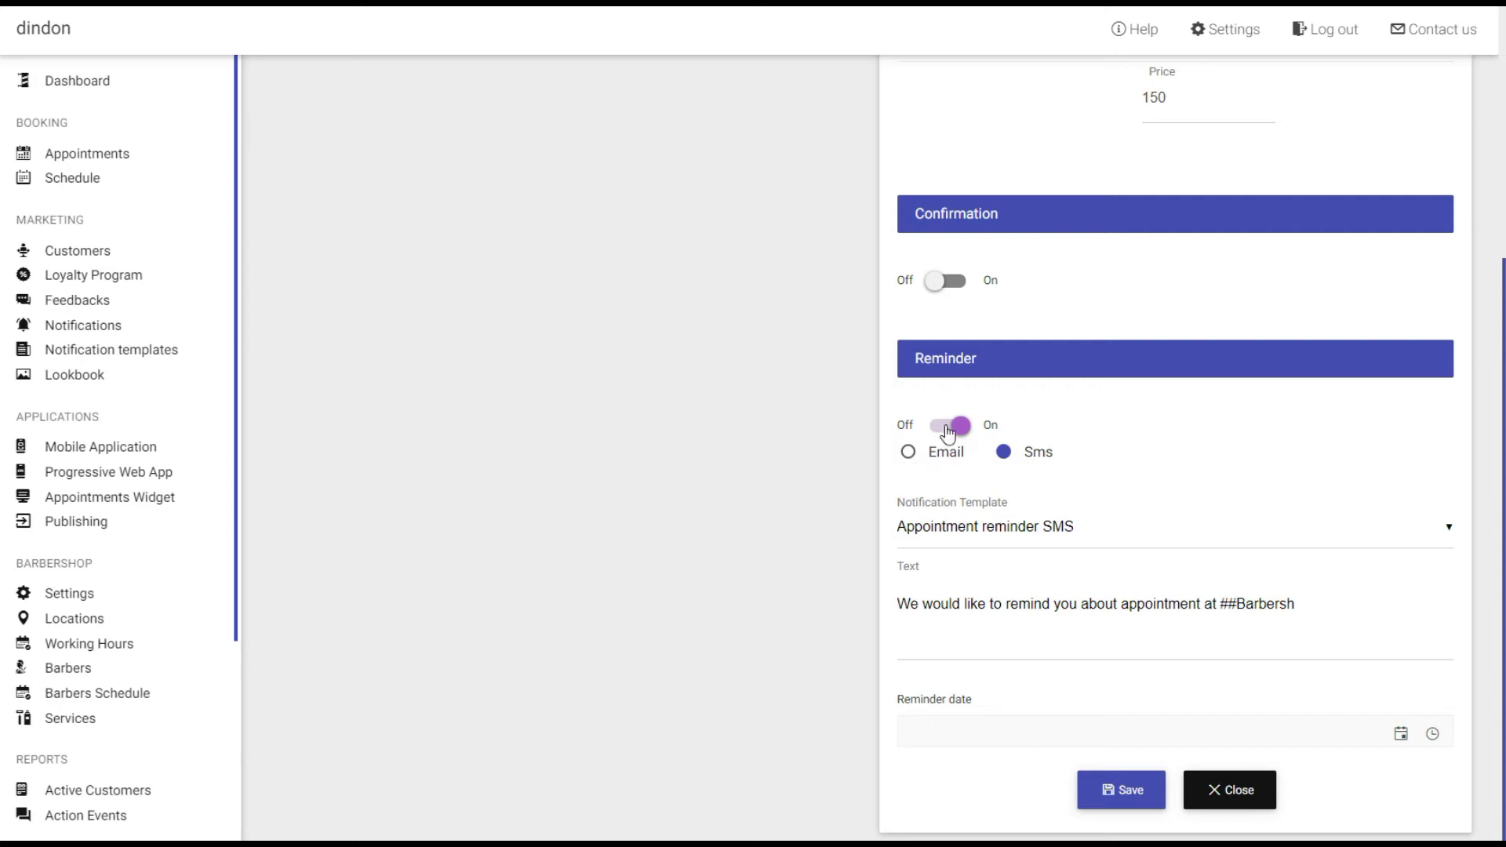
{"action": "left_click", "coordinate": [956, 426]}
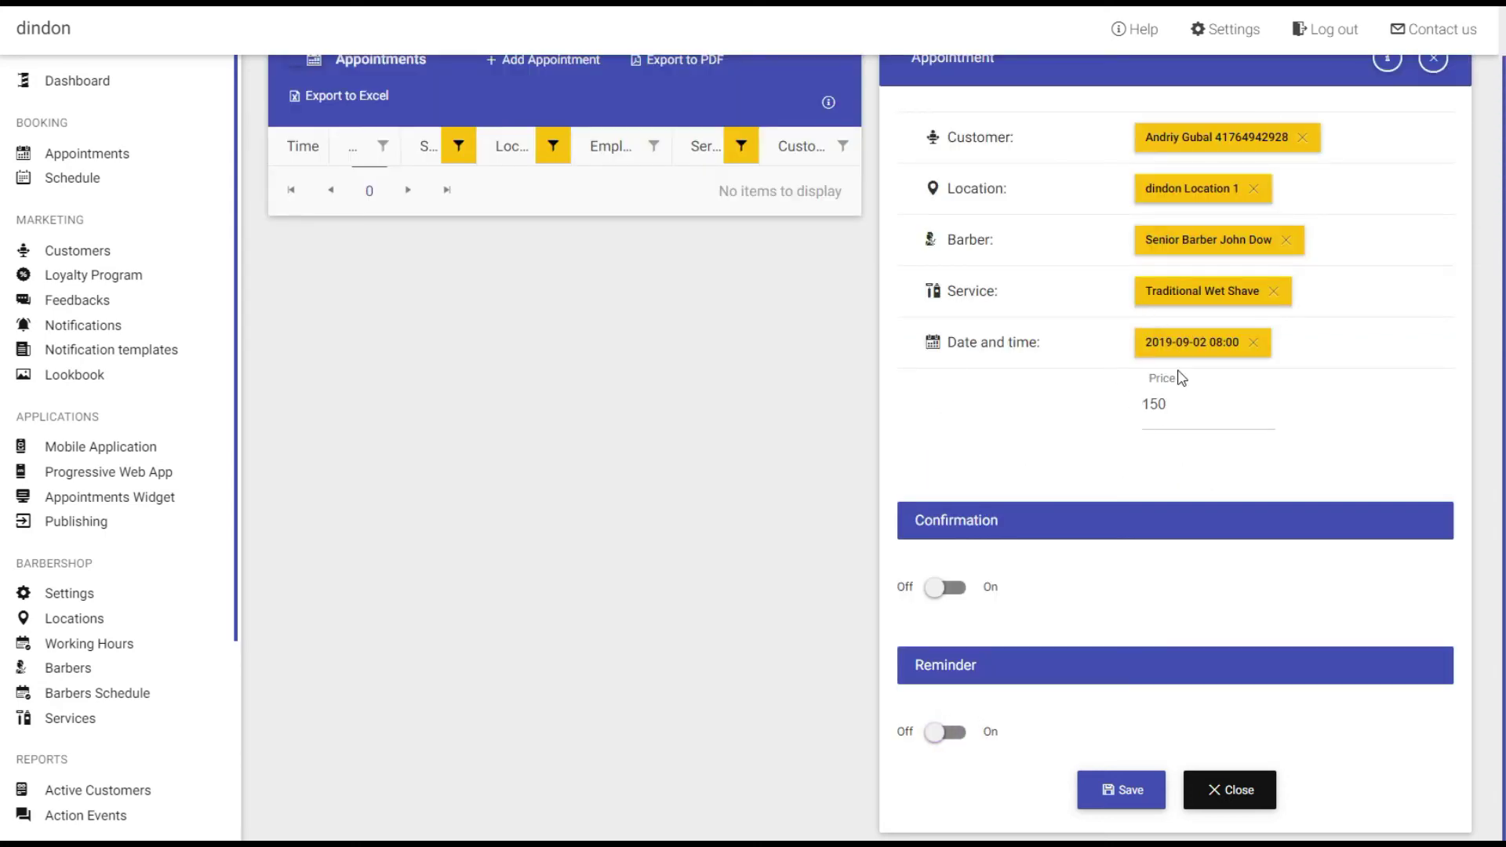
{"action": "left_click", "coordinate": [1134, 793]}
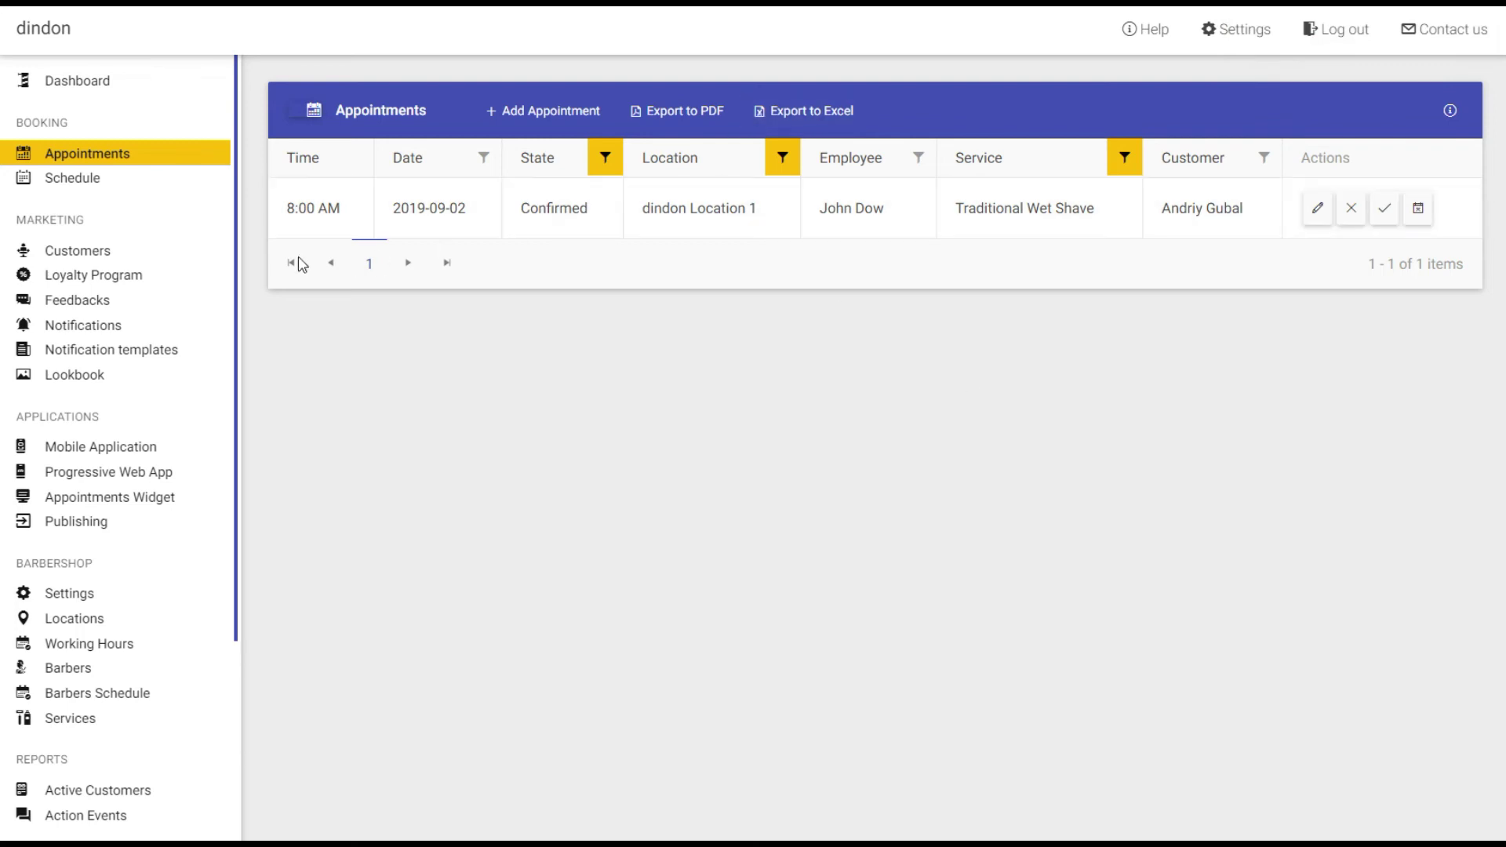
Open the Appointments Widget configuration page under Applications.
{"action": "scroll", "coordinate": [171, 330], "scroll_direction": "down", "scroll_amount": 2}
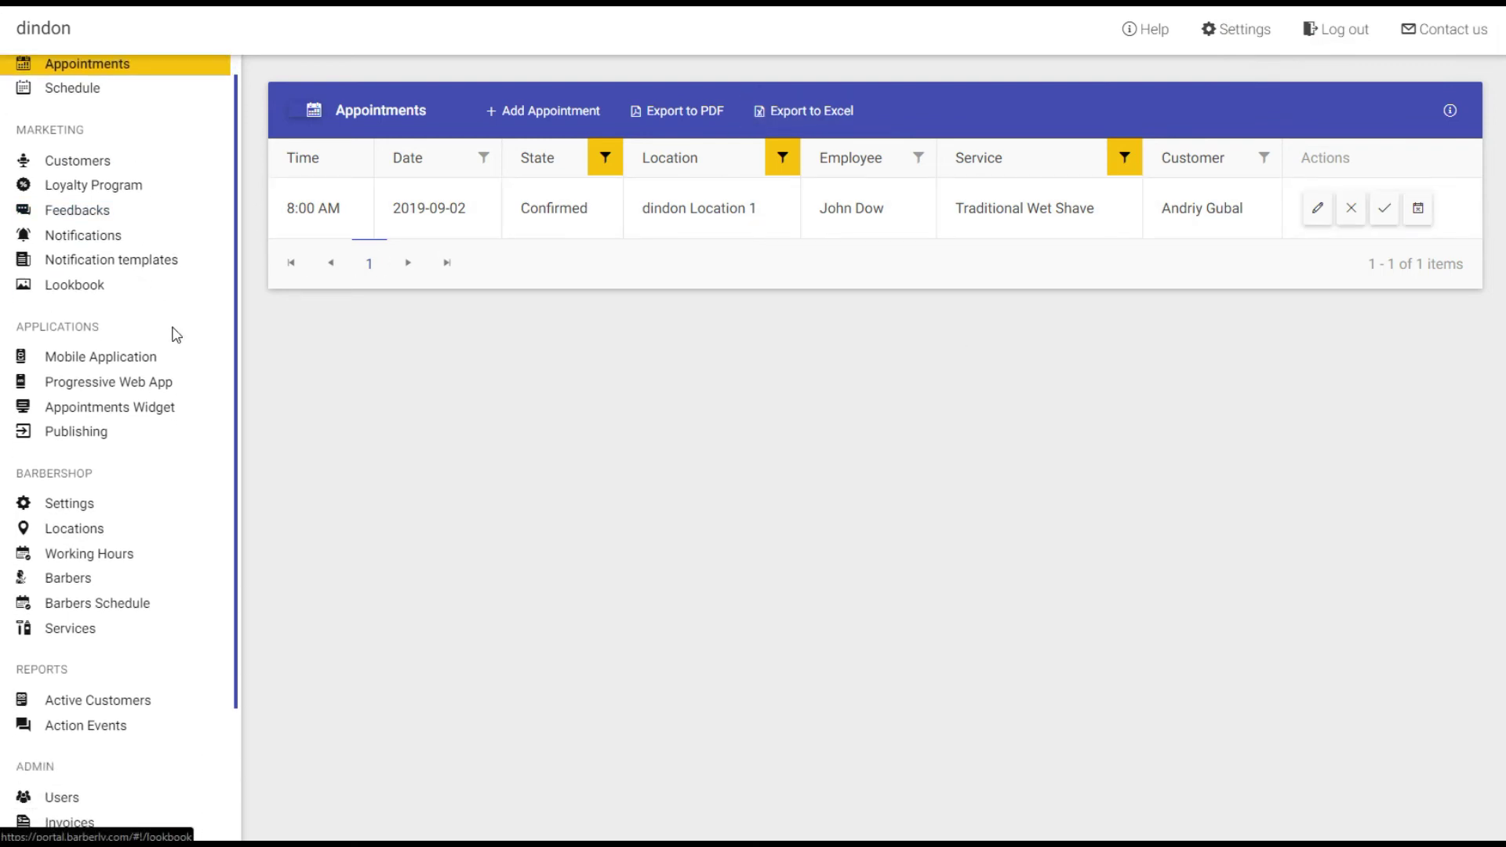
{"action": "left_click", "coordinate": [109, 417]}
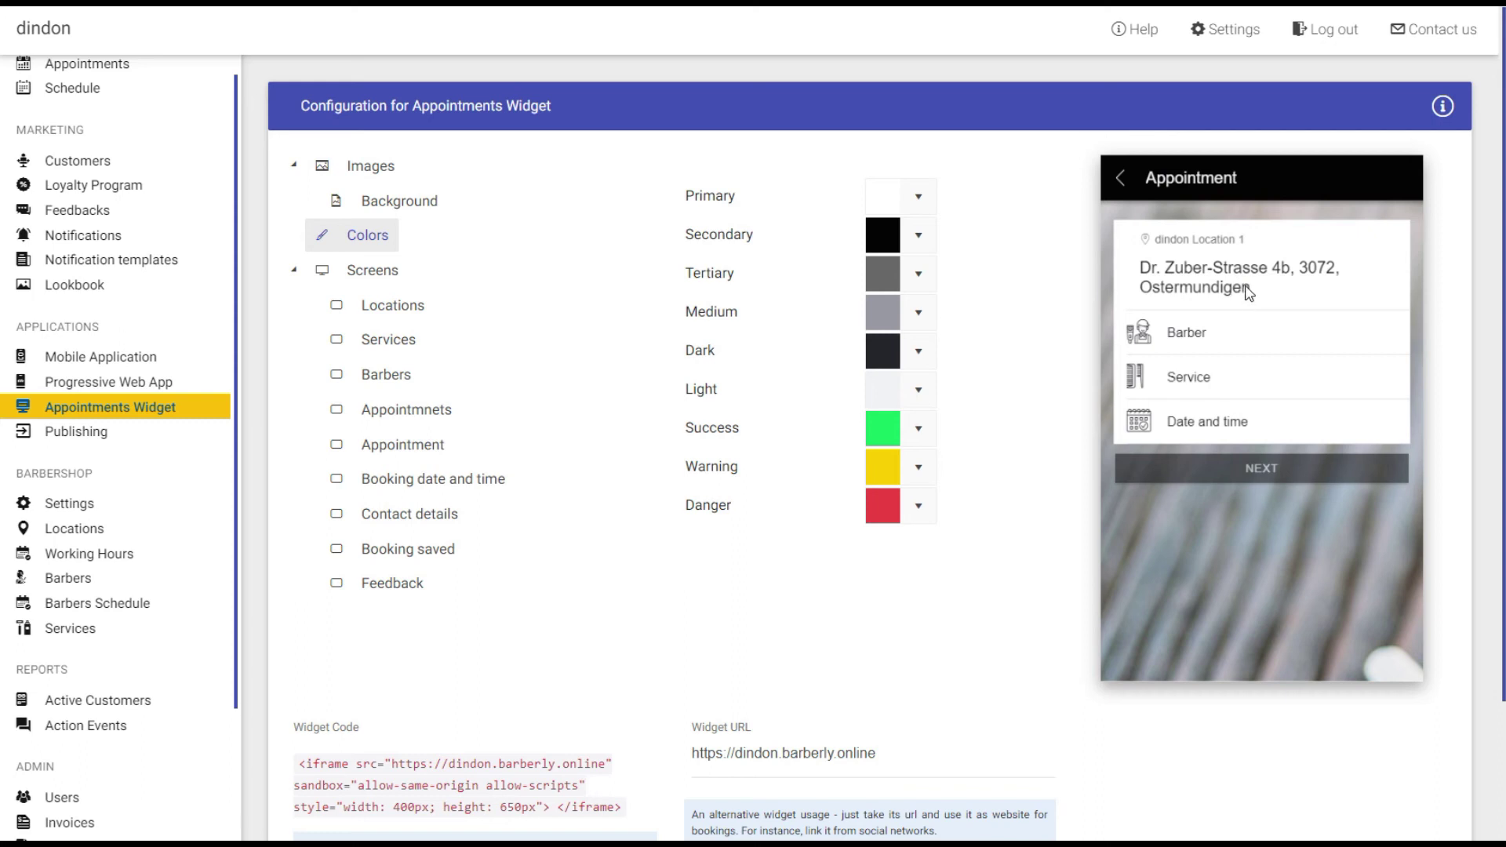
In the widget preview, switch the barber to the Senior Barber and choose Traditional Wet Shave (60 min, 150).
{"action": "left_click", "coordinate": [1181, 339]}
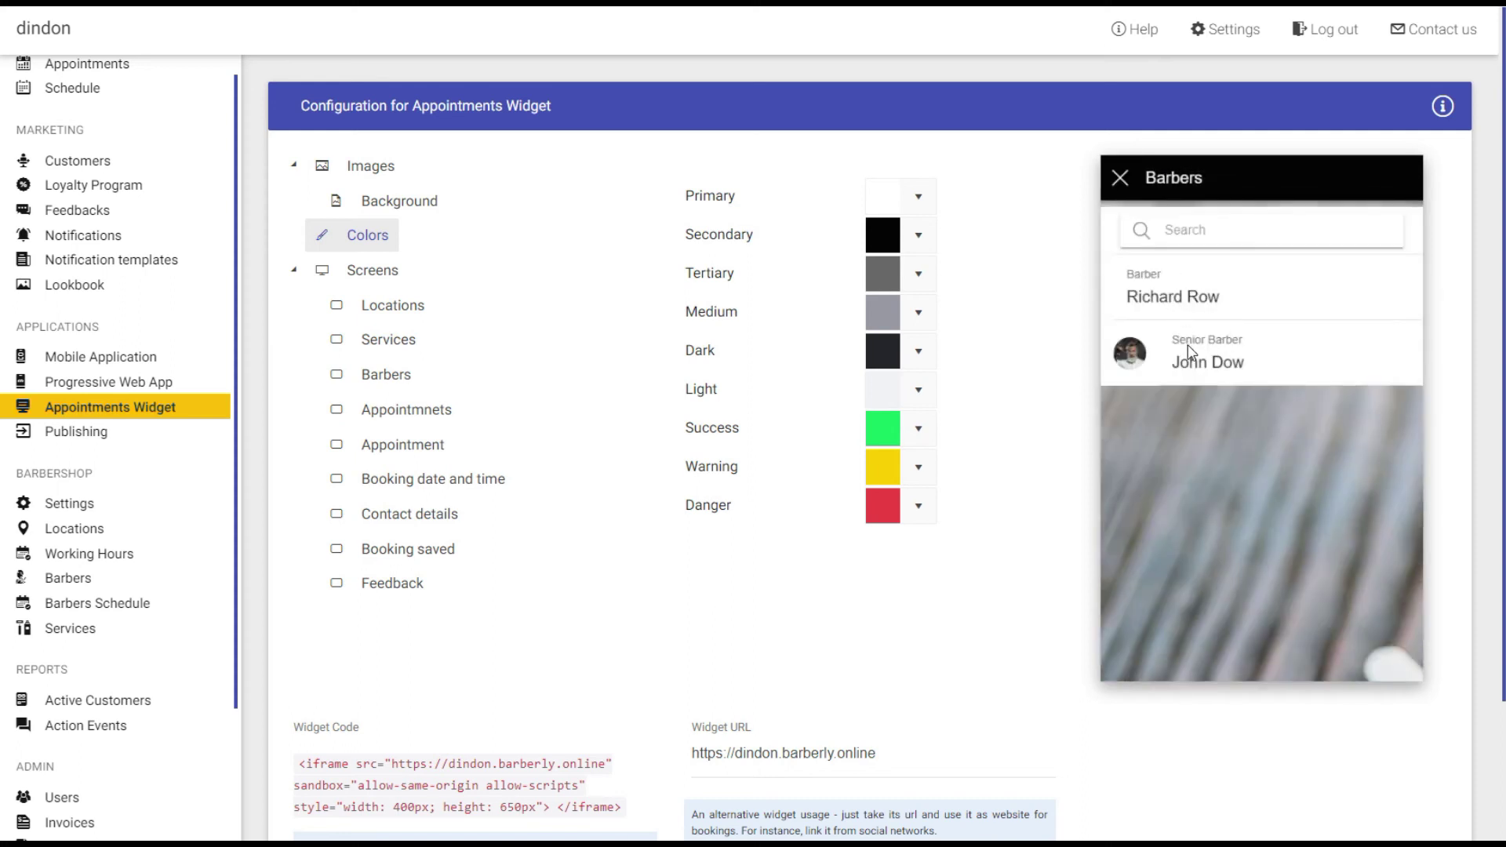
{"action": "left_click", "coordinate": [1177, 298]}
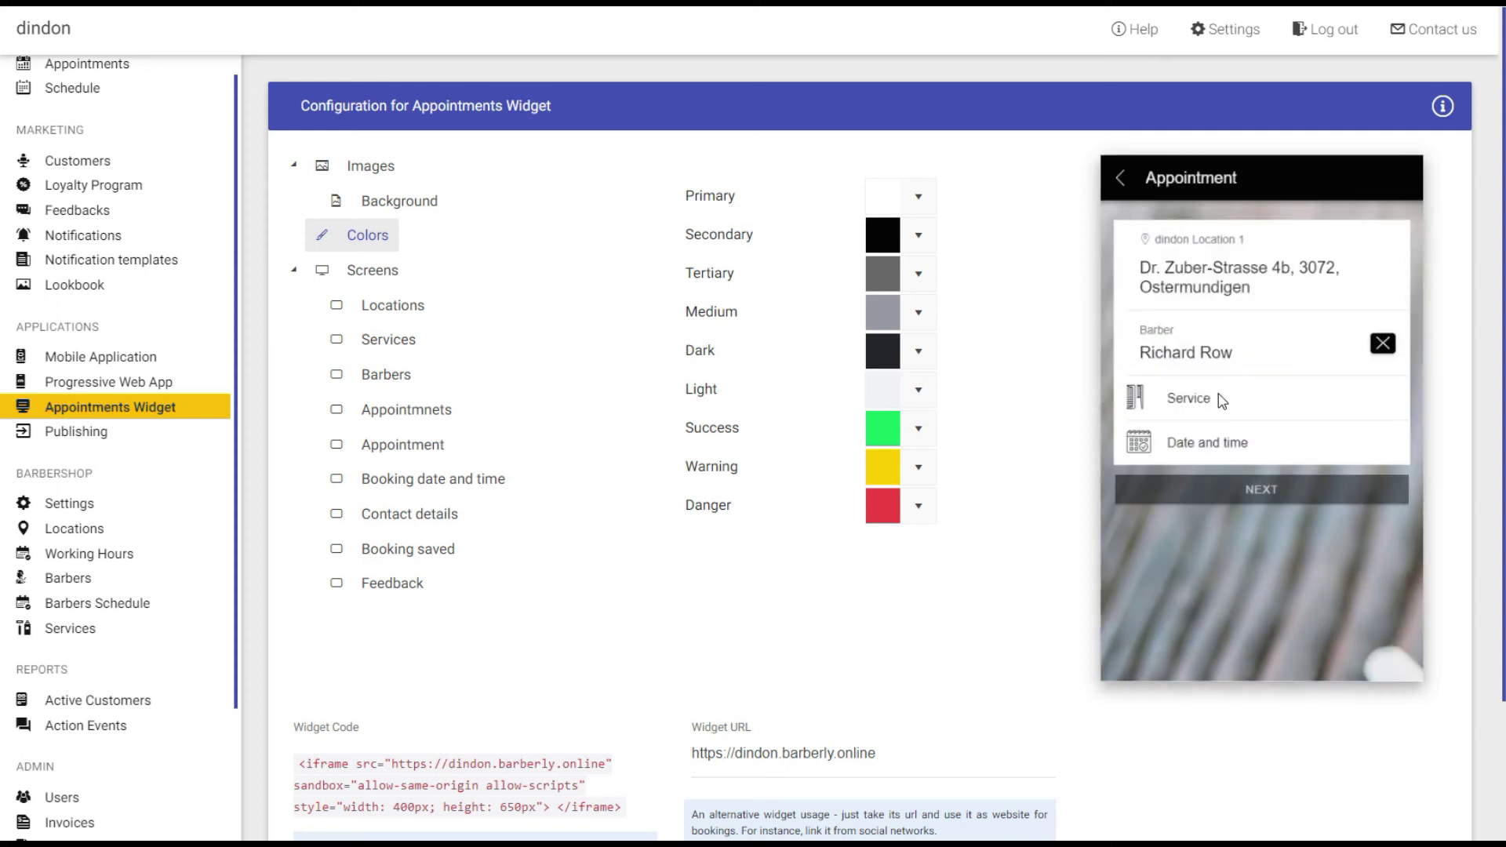
{"action": "left_click", "coordinate": [1268, 488]}
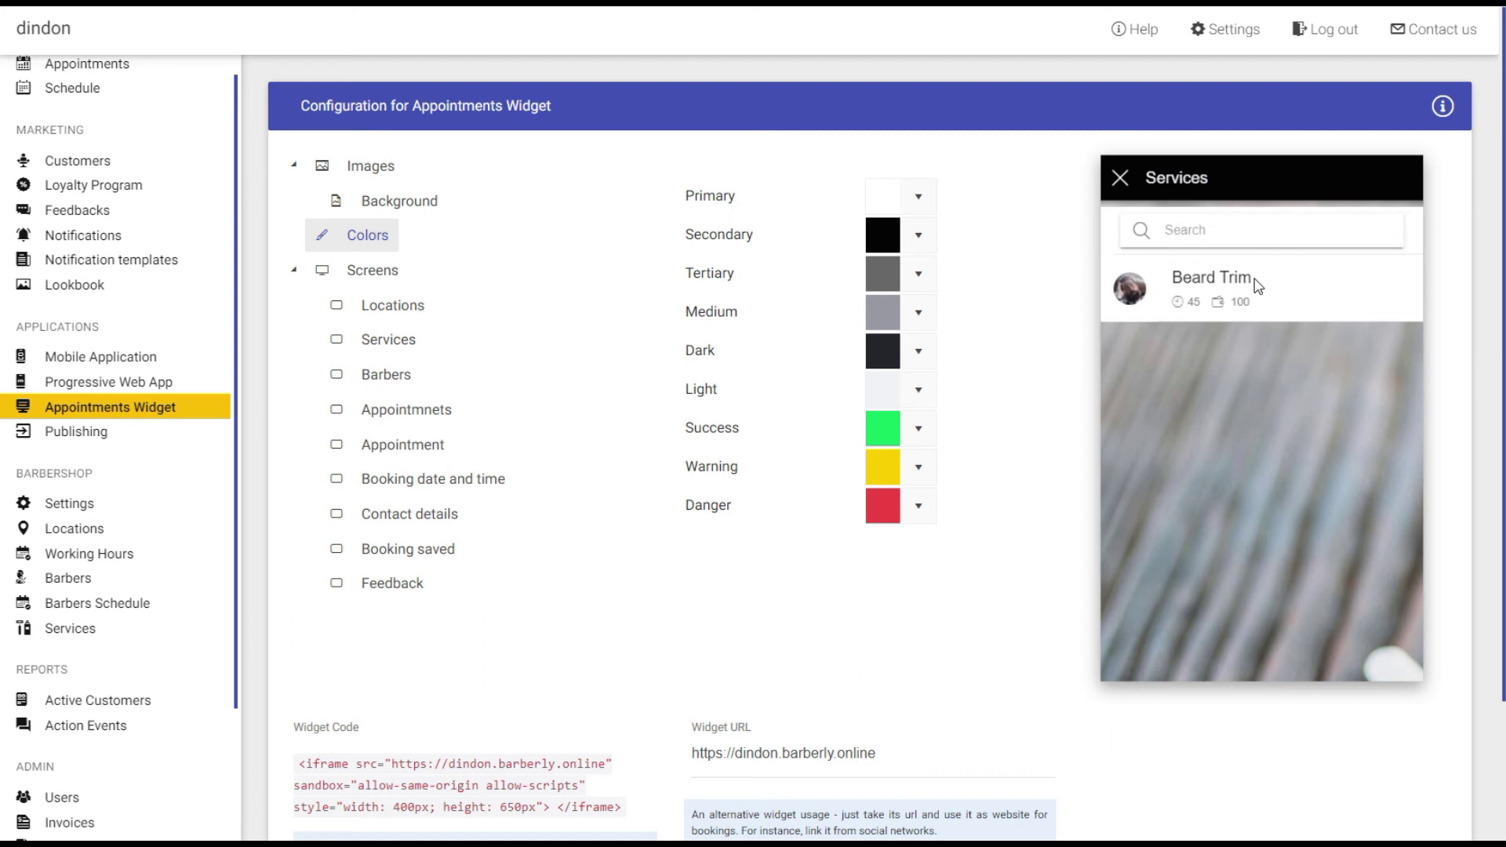
{"action": "left_click", "coordinate": [1121, 180]}
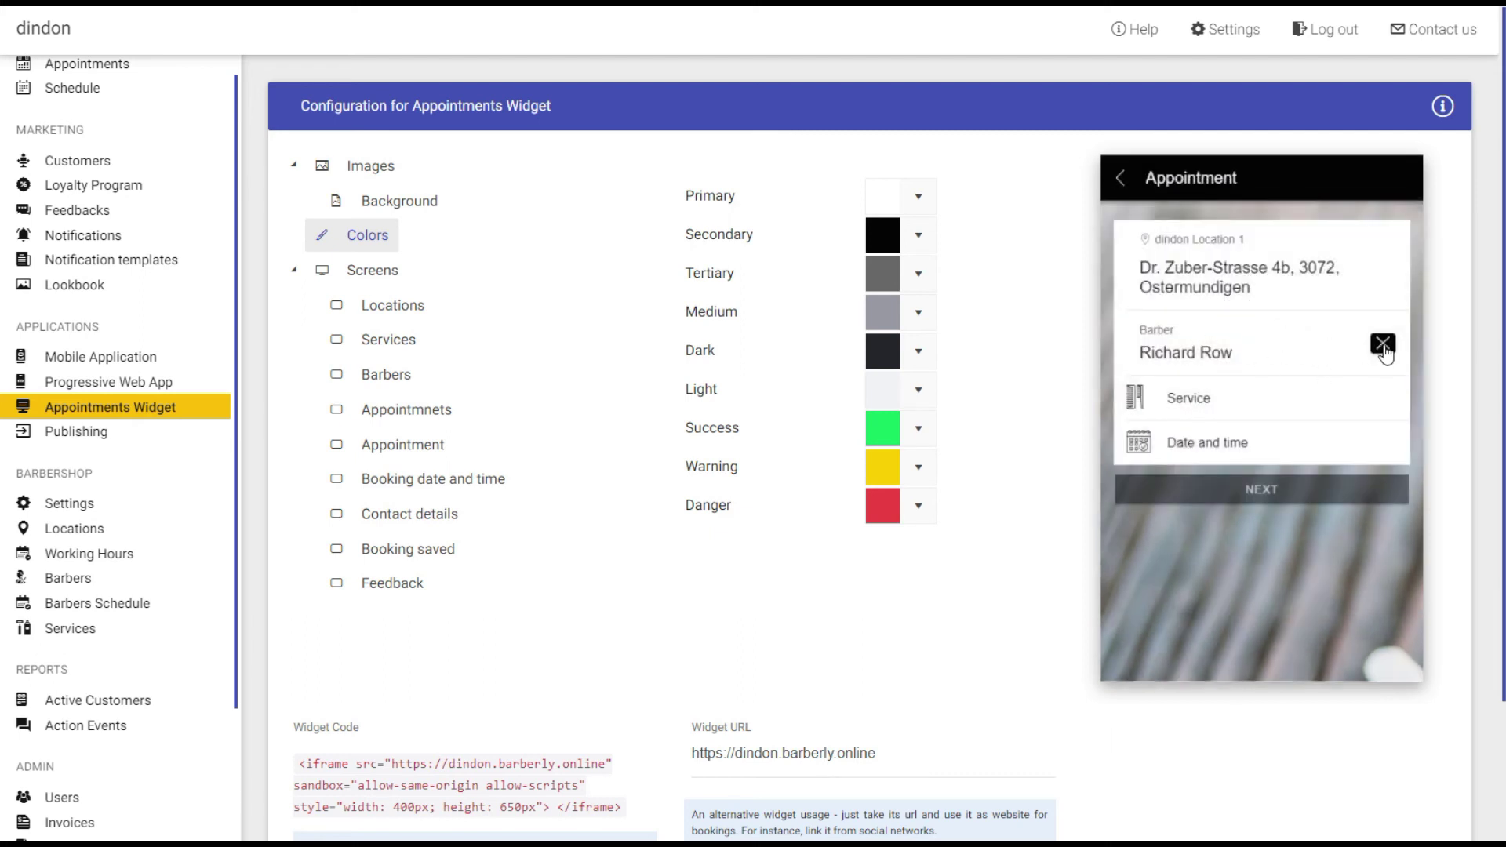
{"action": "left_click", "coordinate": [1384, 345]}
{"action": "left_click", "coordinate": [1243, 331]}
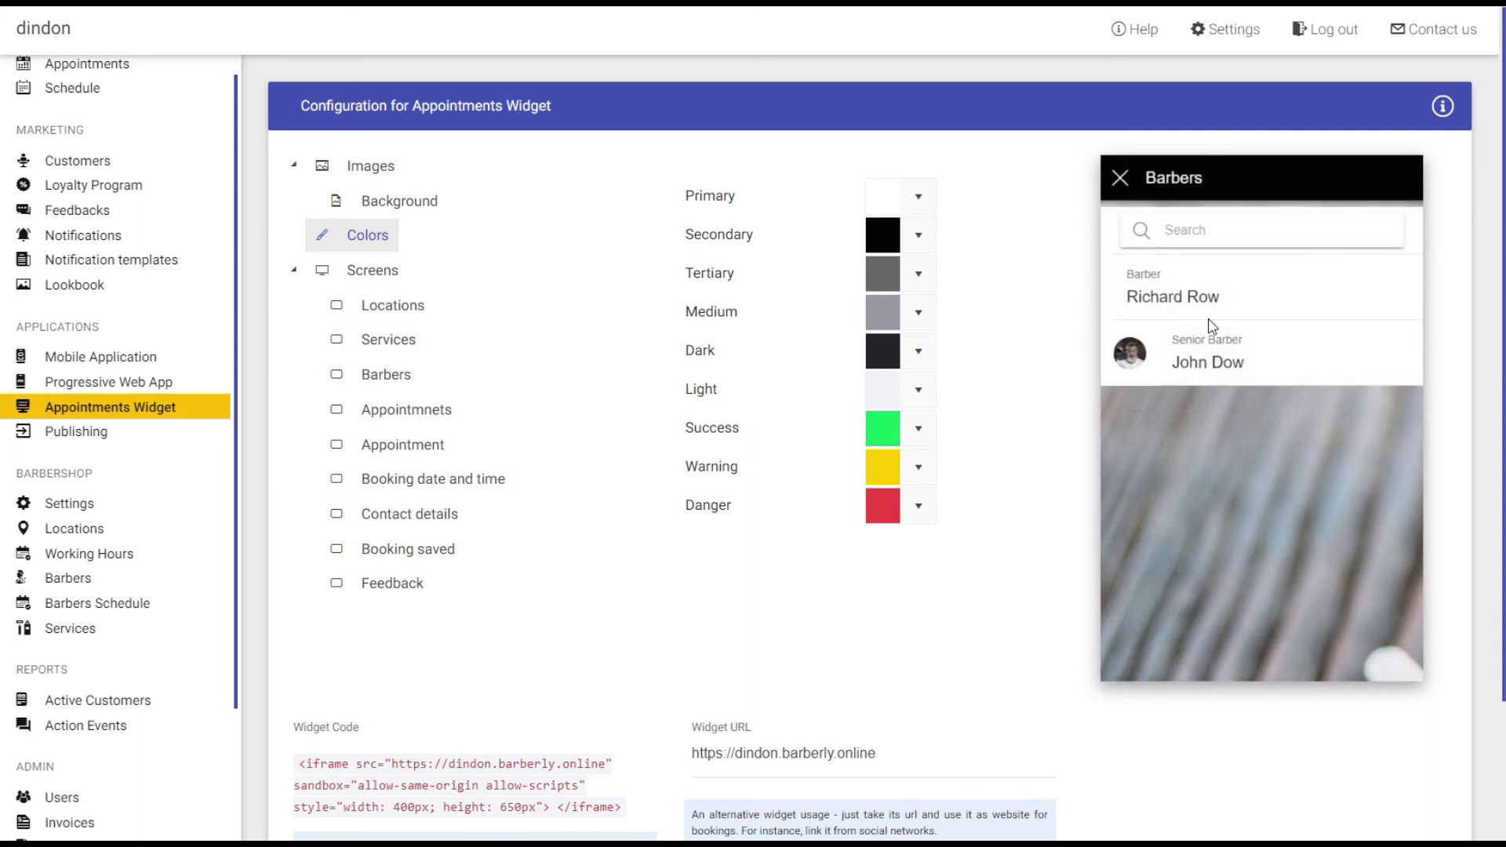
{"action": "left_click", "coordinate": [1226, 369]}
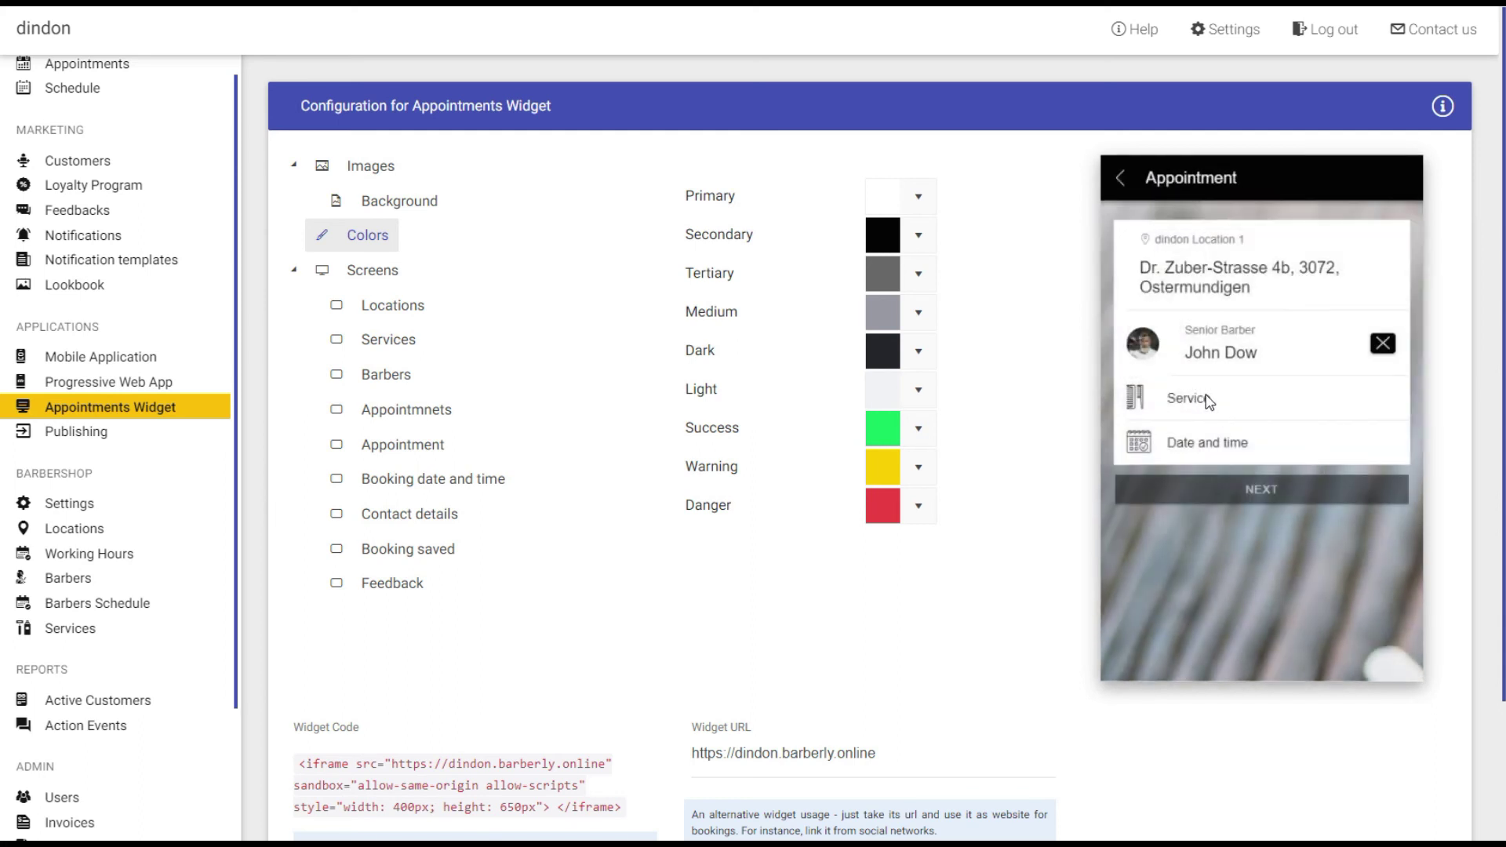
{"action": "left_click", "coordinate": [1208, 401]}
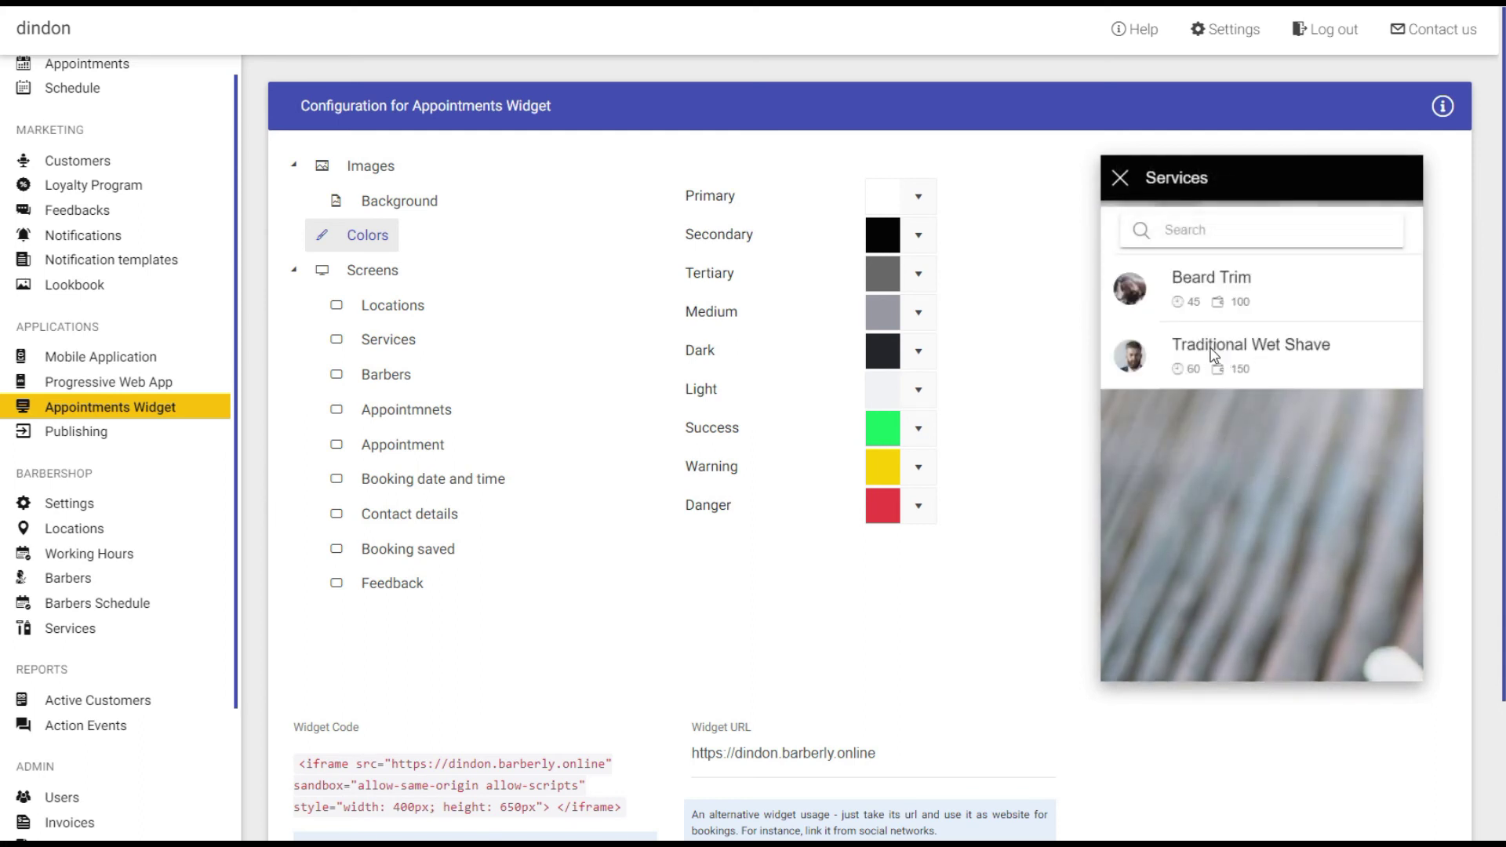
{"action": "left_click", "coordinate": [1209, 357]}
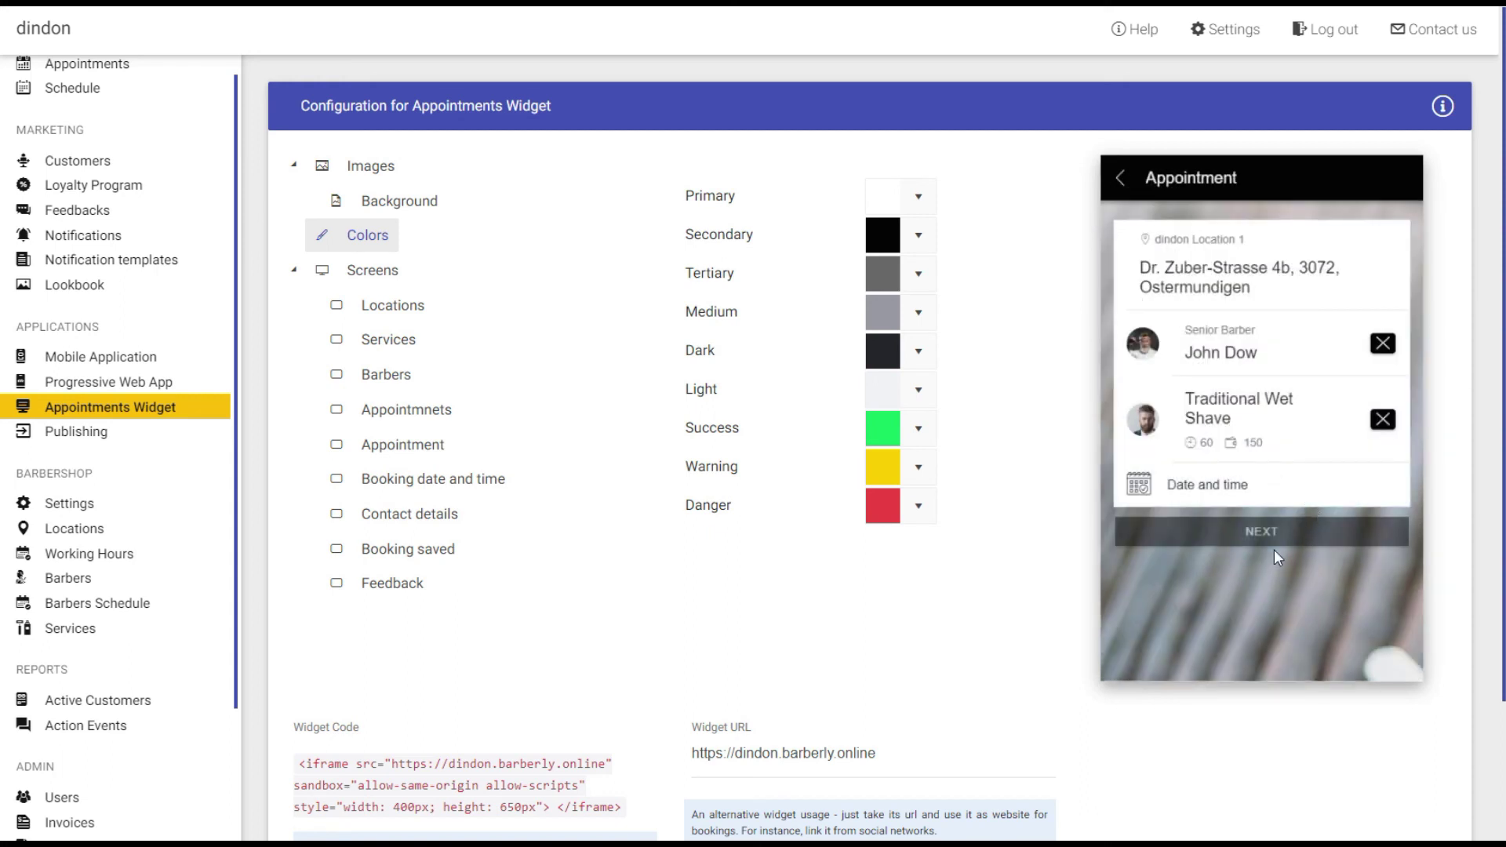
In the widget preview, book 02 September 2019 at 09:00 and continue to contact details.
{"action": "left_click", "coordinate": [1199, 488]}
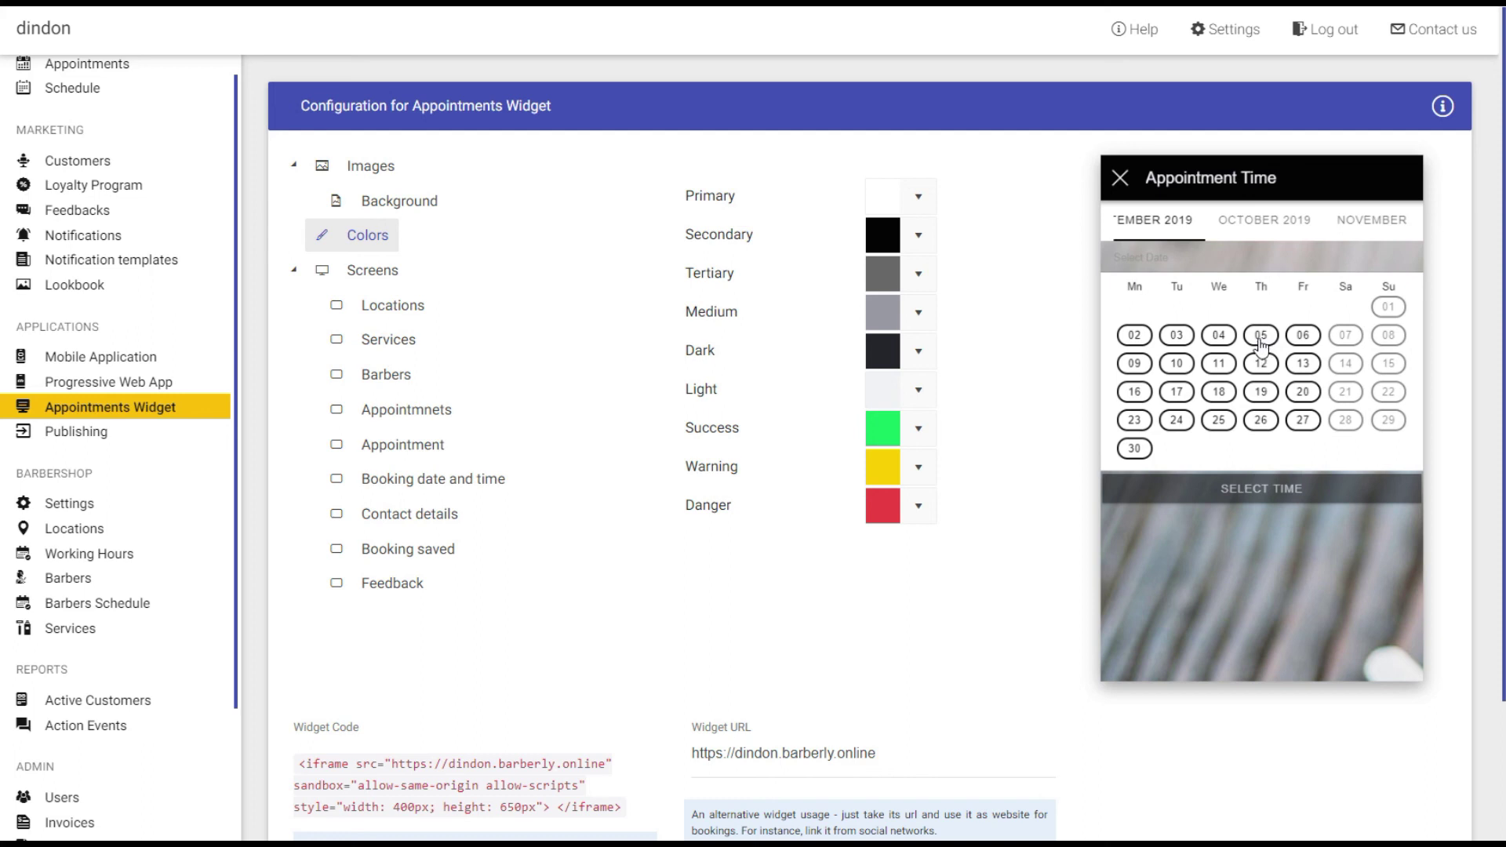
{"action": "left_click", "coordinate": [1135, 337]}
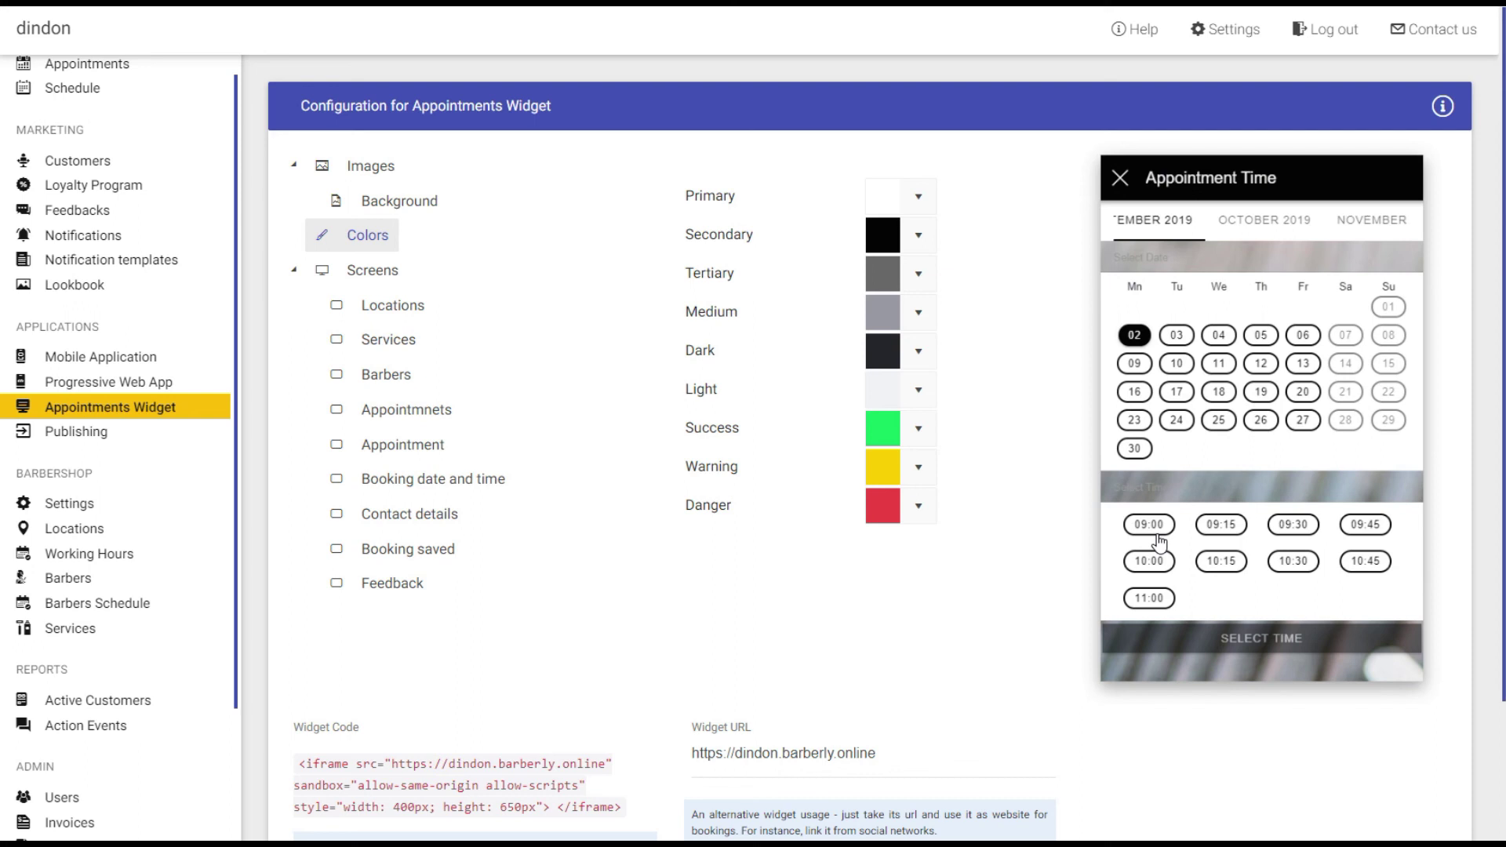
{"action": "left_click", "coordinate": [1152, 525]}
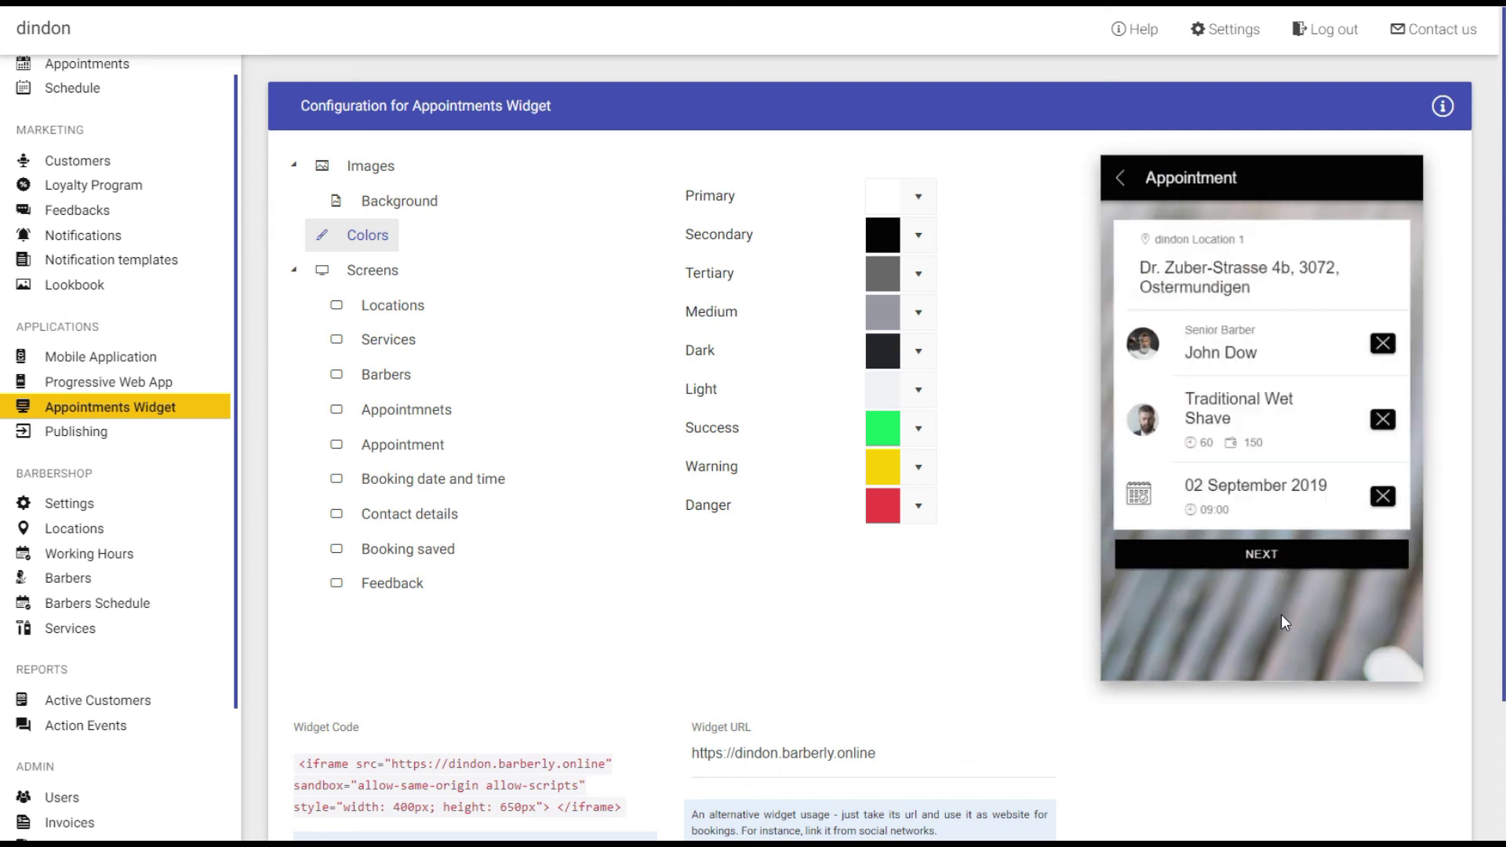
{"action": "left_click", "coordinate": [1262, 565]}
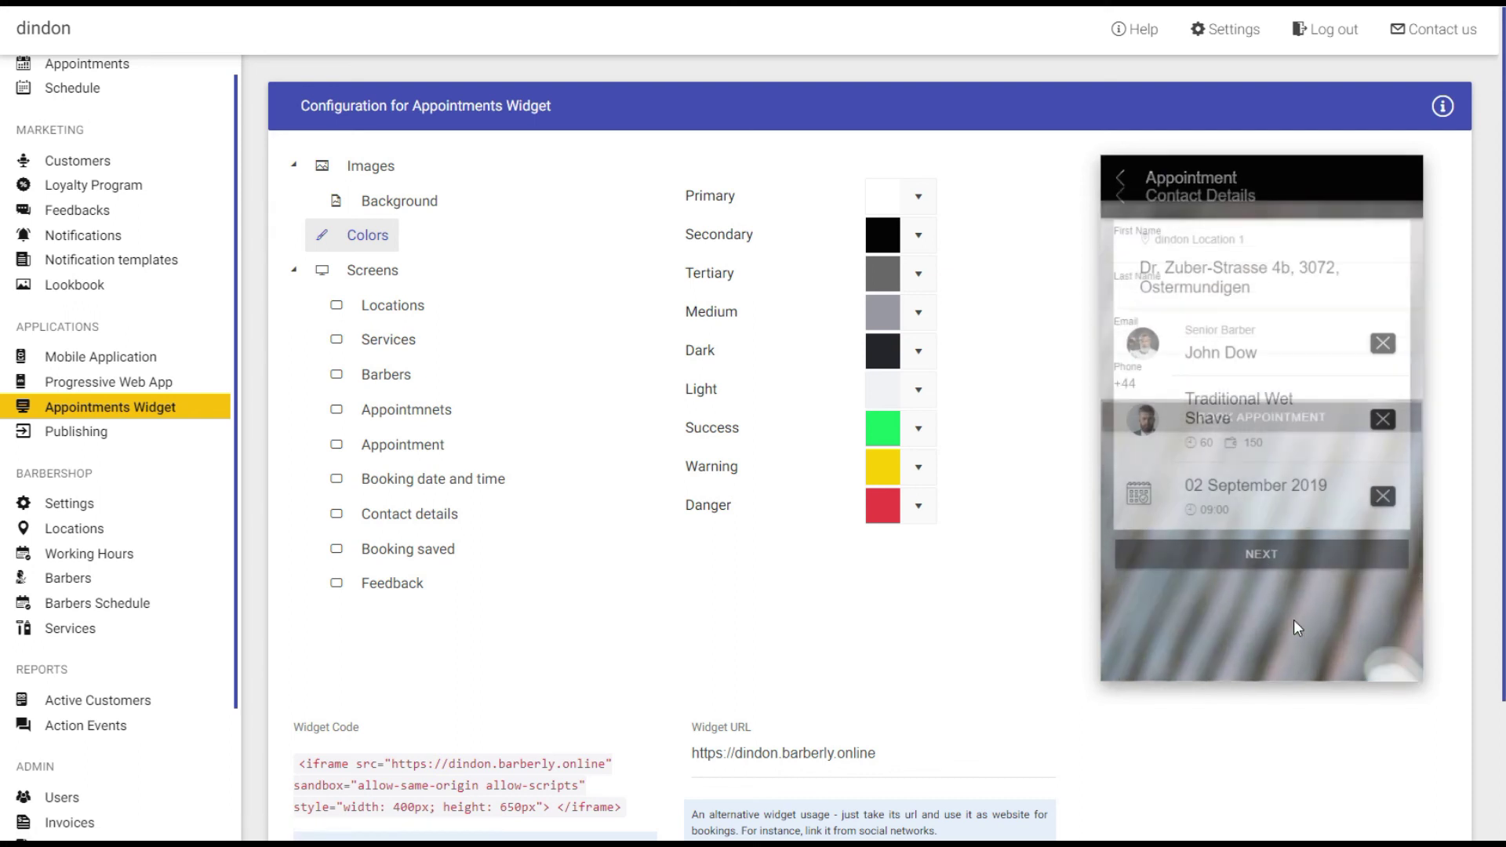